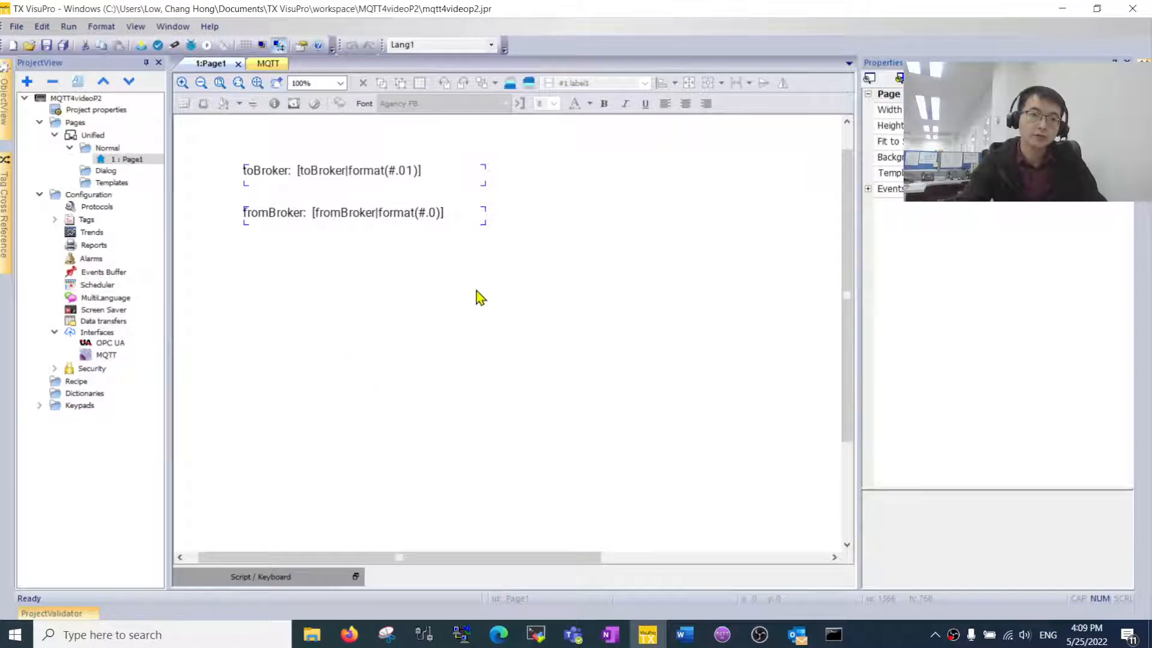
- Set the MQTT interface broker to Amazon AWS, then switch to the AWS IoT console in Firefox
double_click(146, 356)
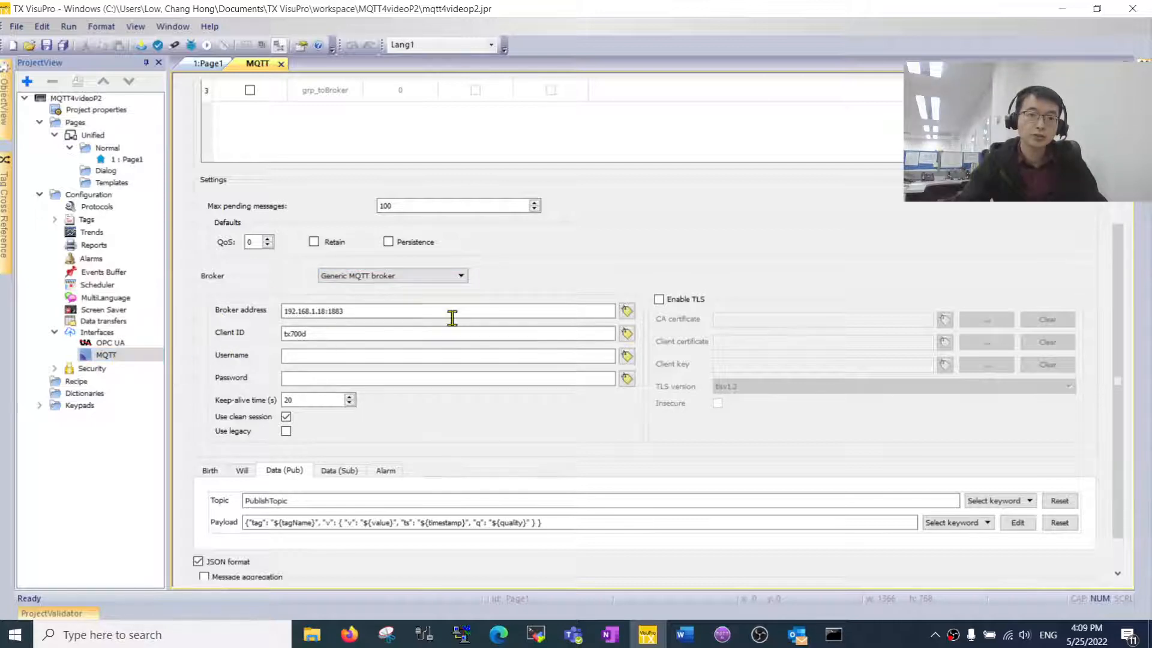
left_click(466, 276)
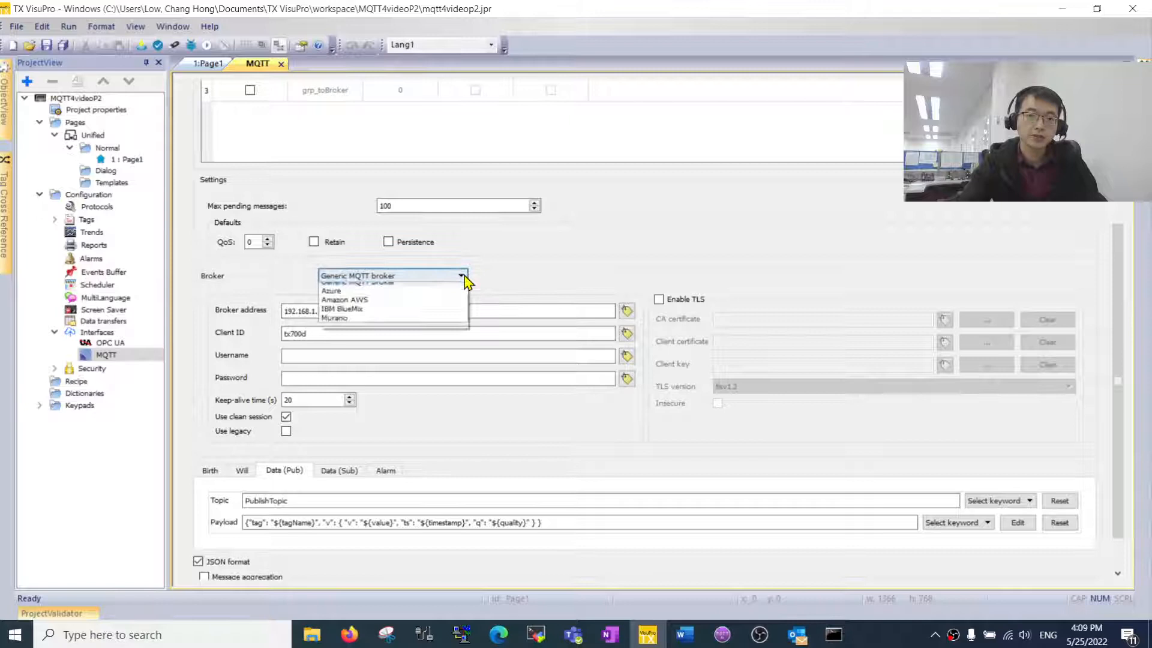
left_click(458, 307)
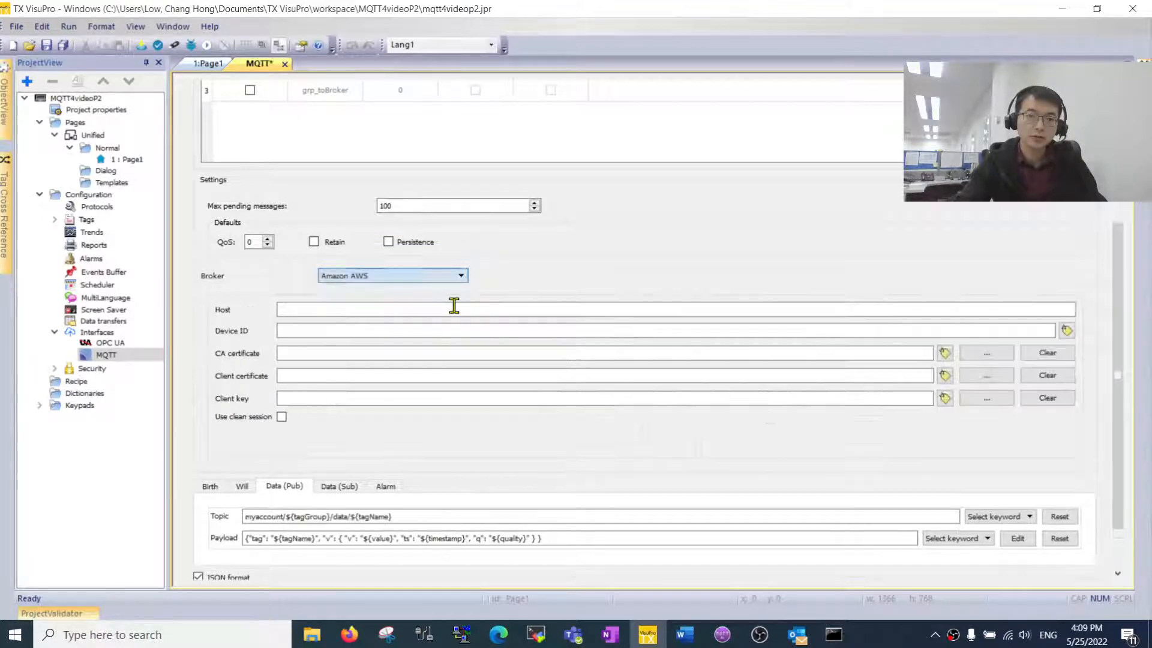
left_click(409, 330)
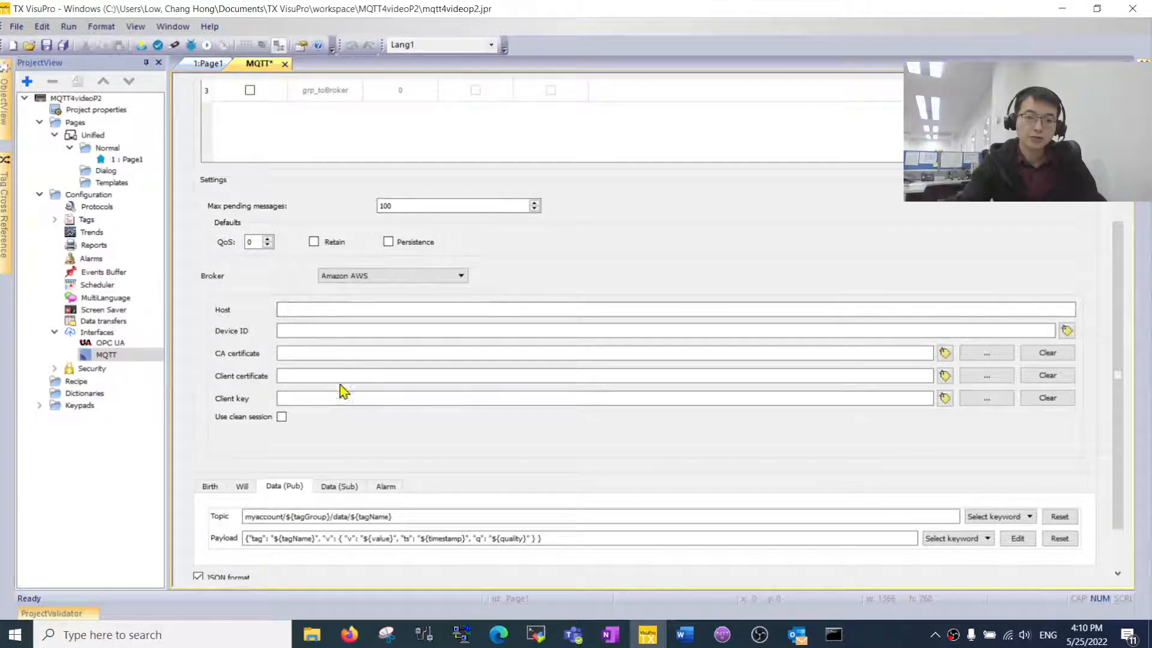
mouse_move(347, 639)
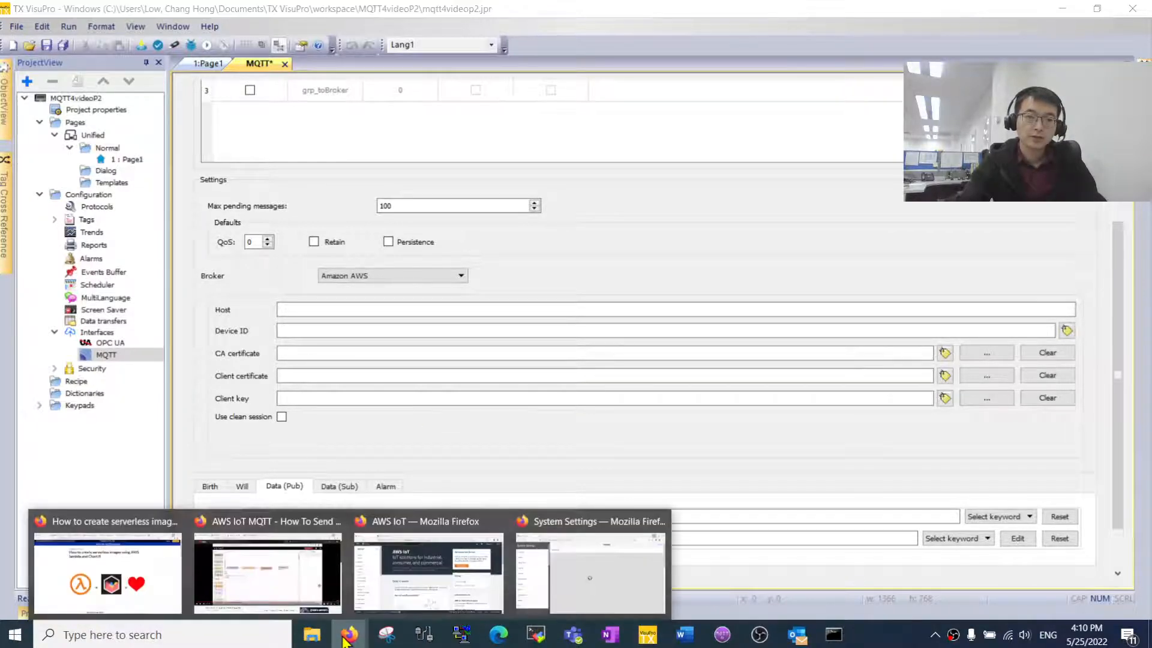
left_click(431, 591)
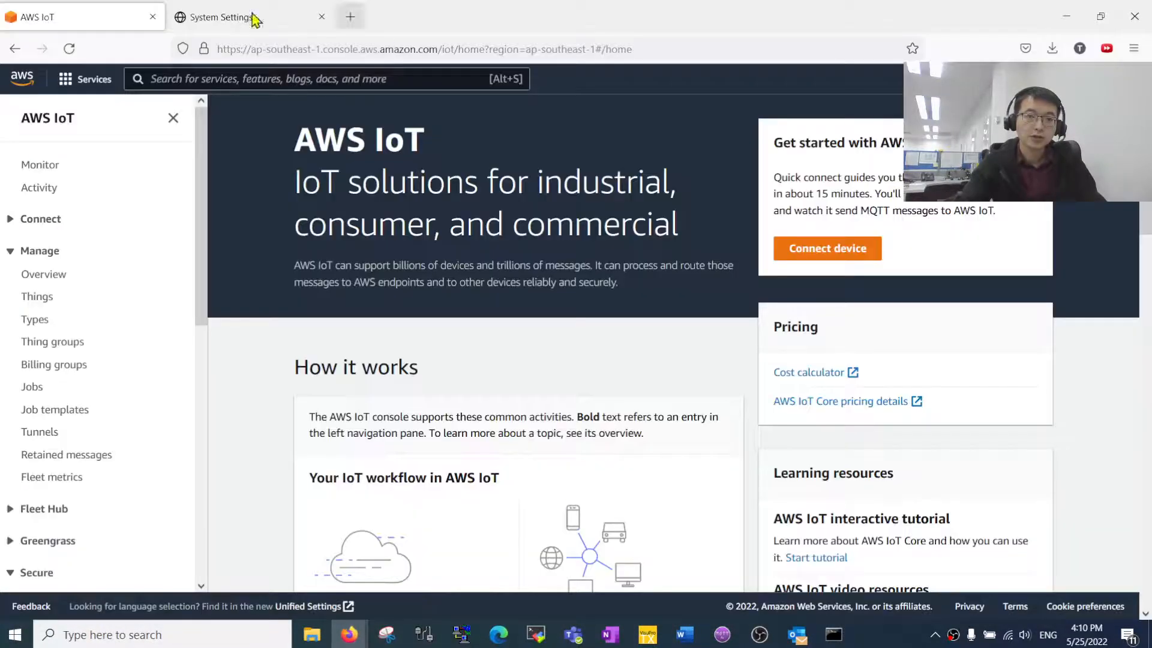
- Show the AWS region list, with Asia Pacific (Singapore) ap-southeast-1 as the current region
left_click(277, 45)
left_click(533, 379)
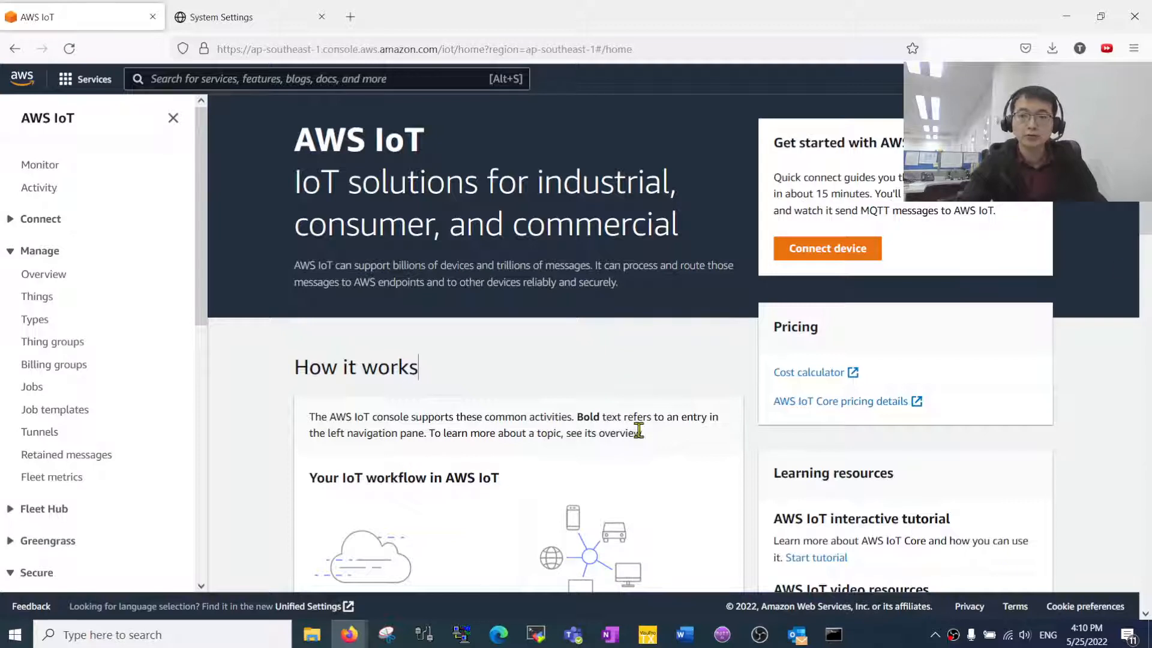
scroll(643, 291, "down", 2)
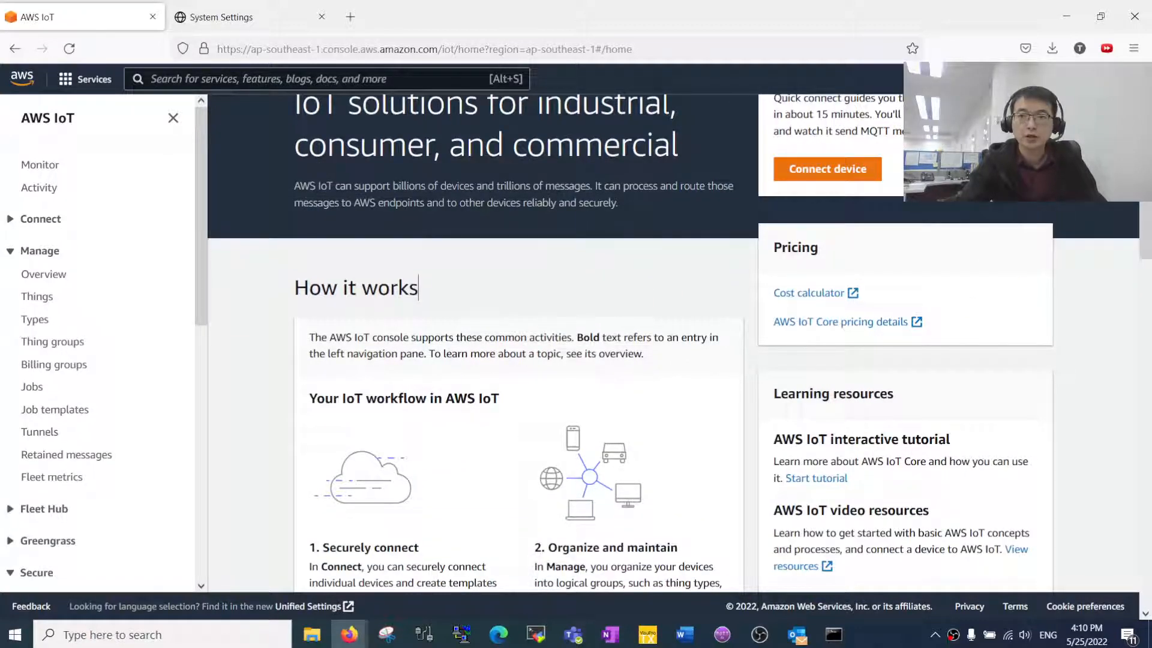
left_click(1040, 78)
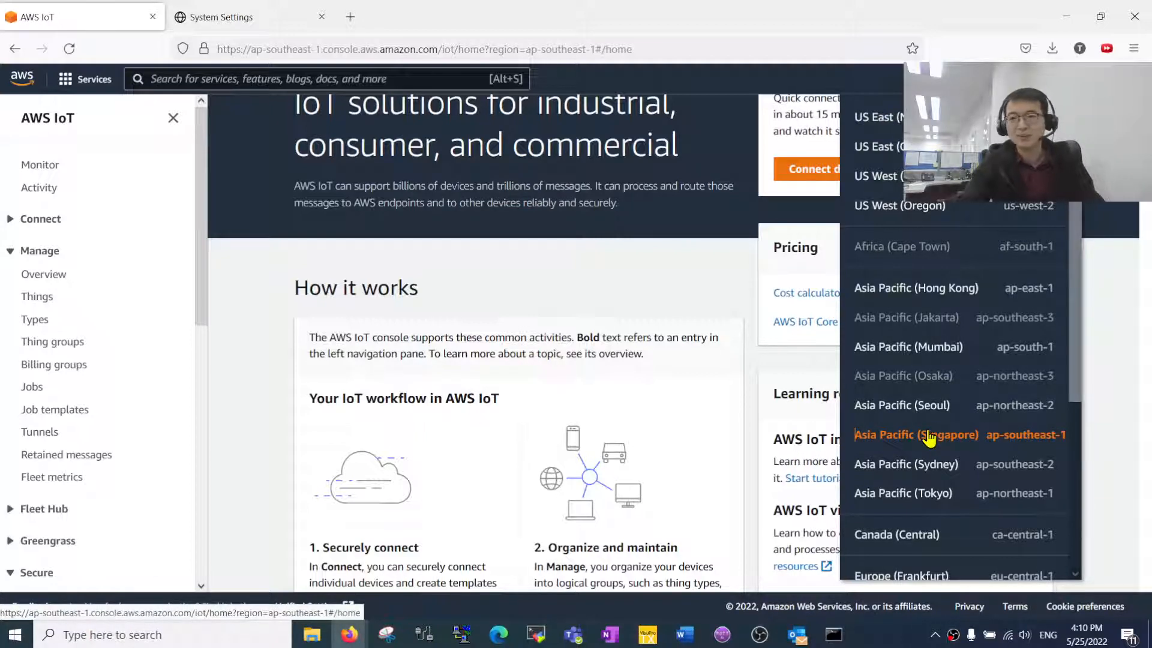
- Go from the account menu's Billing Dashboard to the Billing preferences page
left_click(1109, 79)
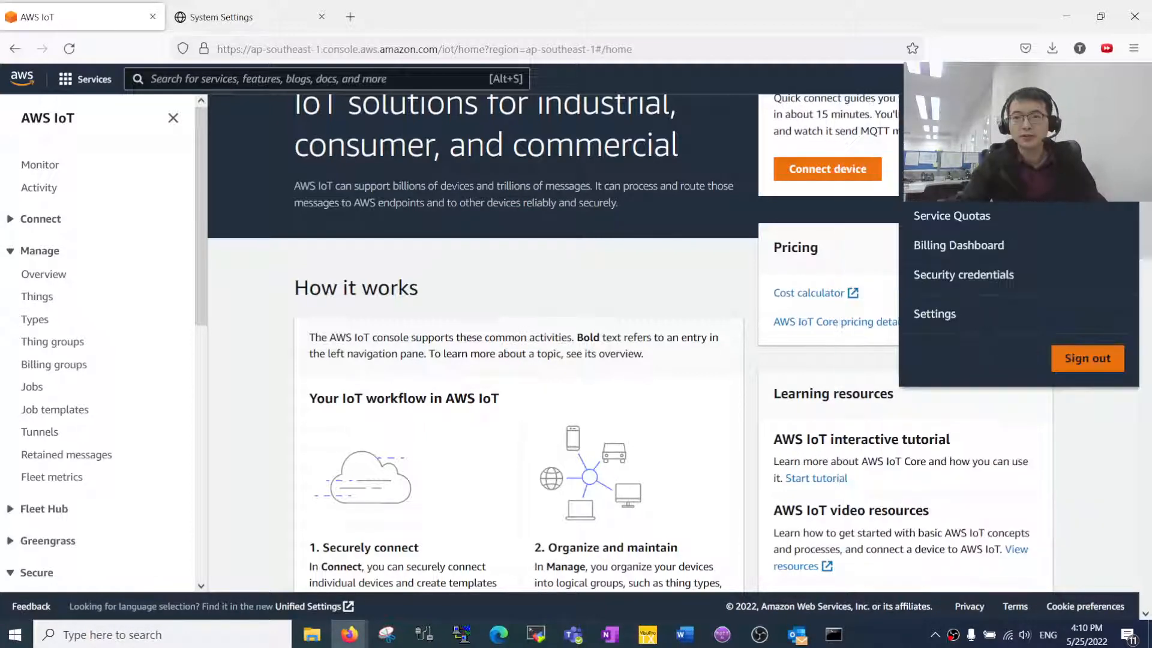
left_click(931, 156)
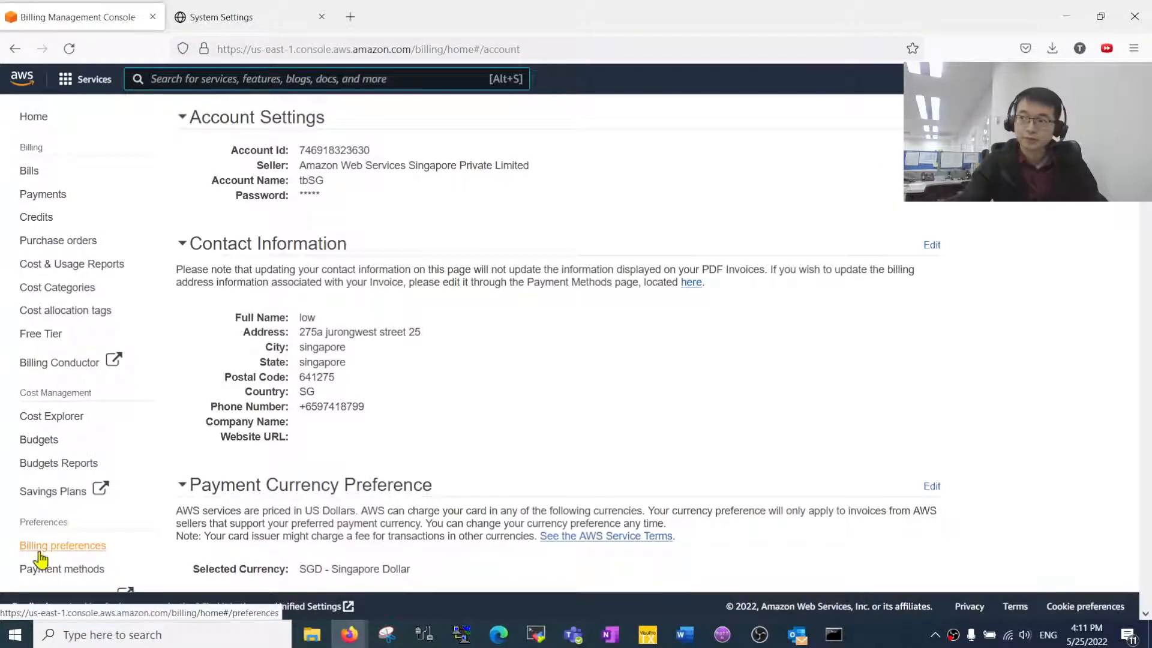
scroll(37, 561, "down", 2)
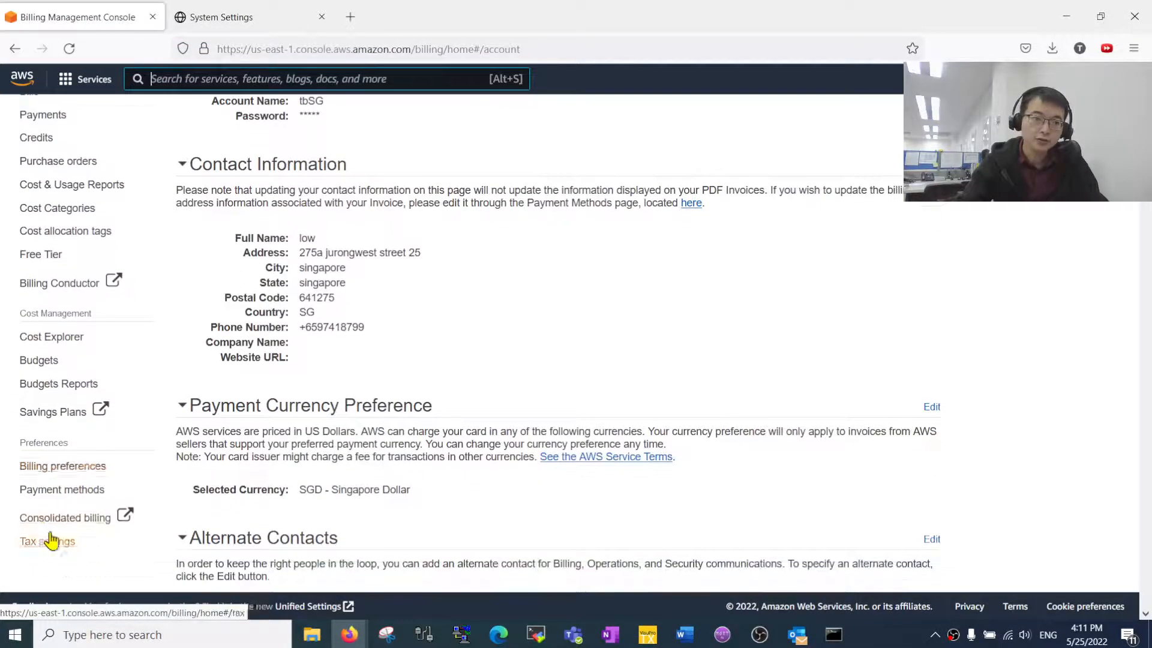
left_click(81, 470)
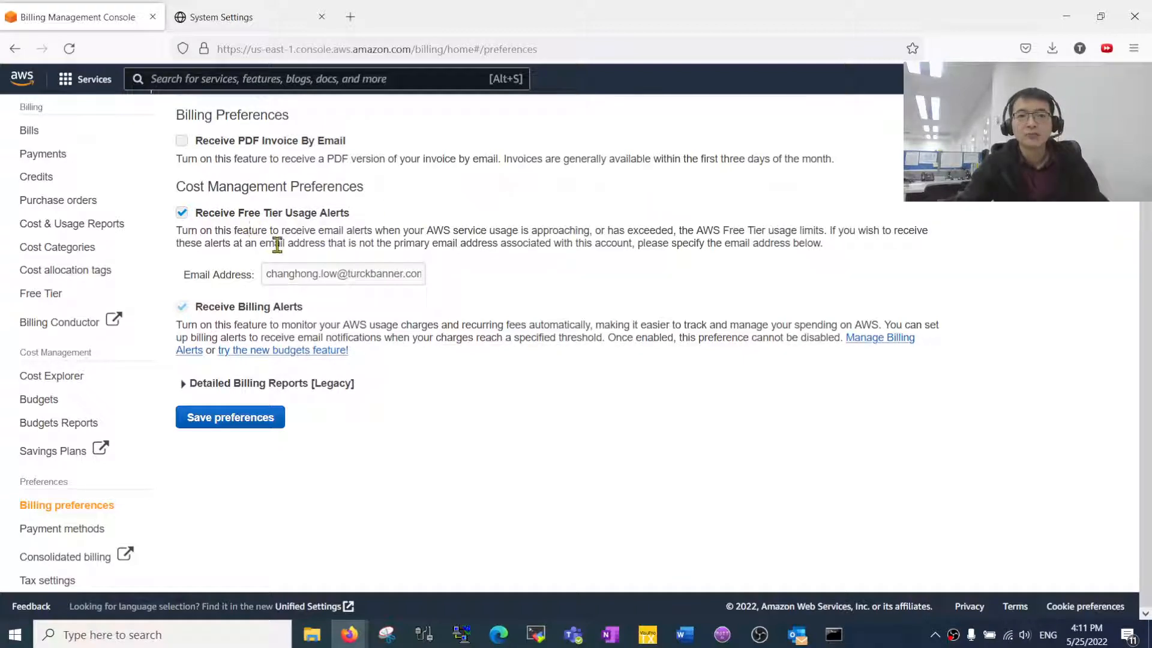
- Highlight the Free Tier usage alert description and the primary address note
left_click_drag(281, 233, 678, 245)
left_click(679, 244)
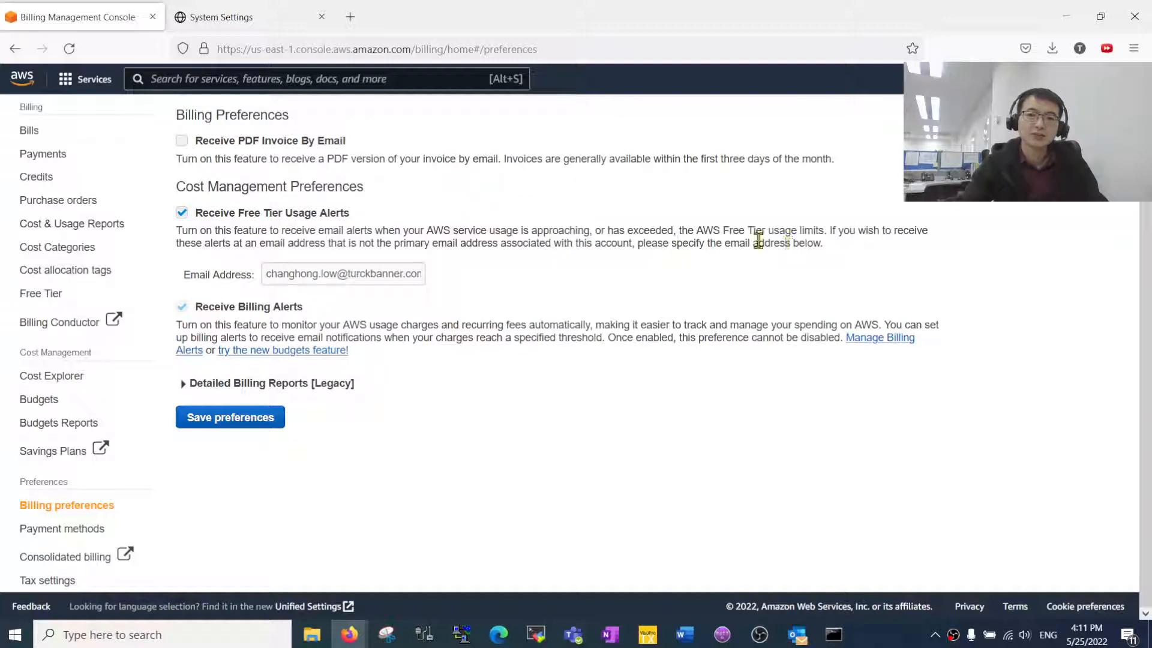
left_click_drag(758, 240, 492, 242)
left_click(239, 246)
left_click(611, 246)
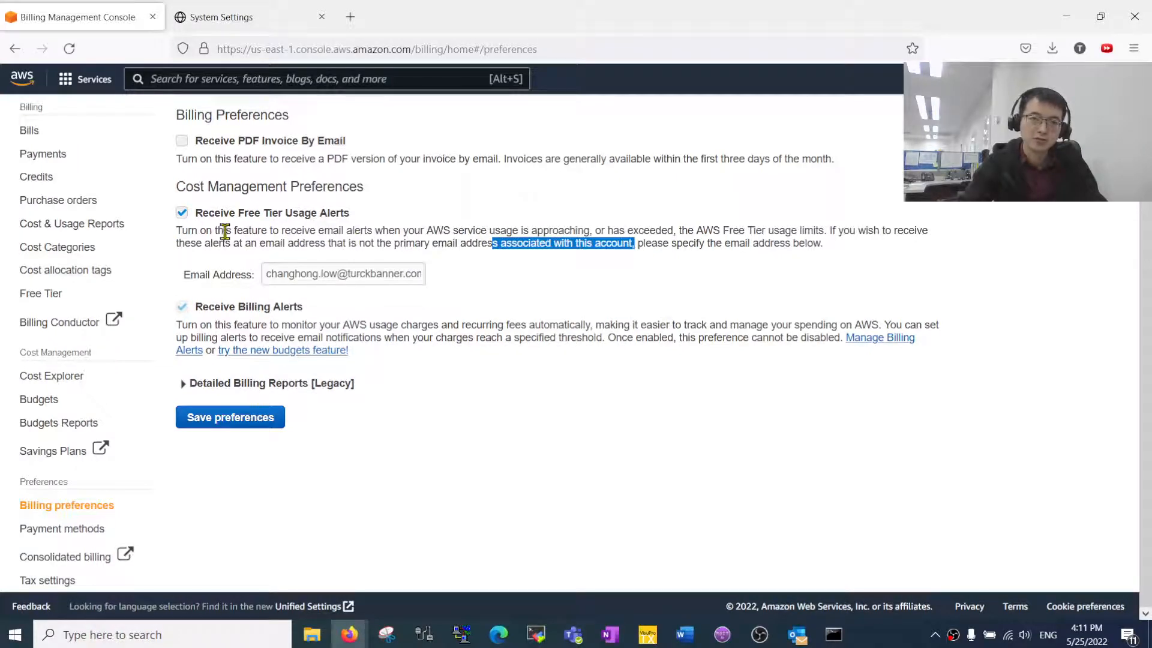
left_click_drag(232, 233, 417, 236)
left_click(442, 239)
left_click_drag(602, 245, 304, 235)
left_click(304, 236)
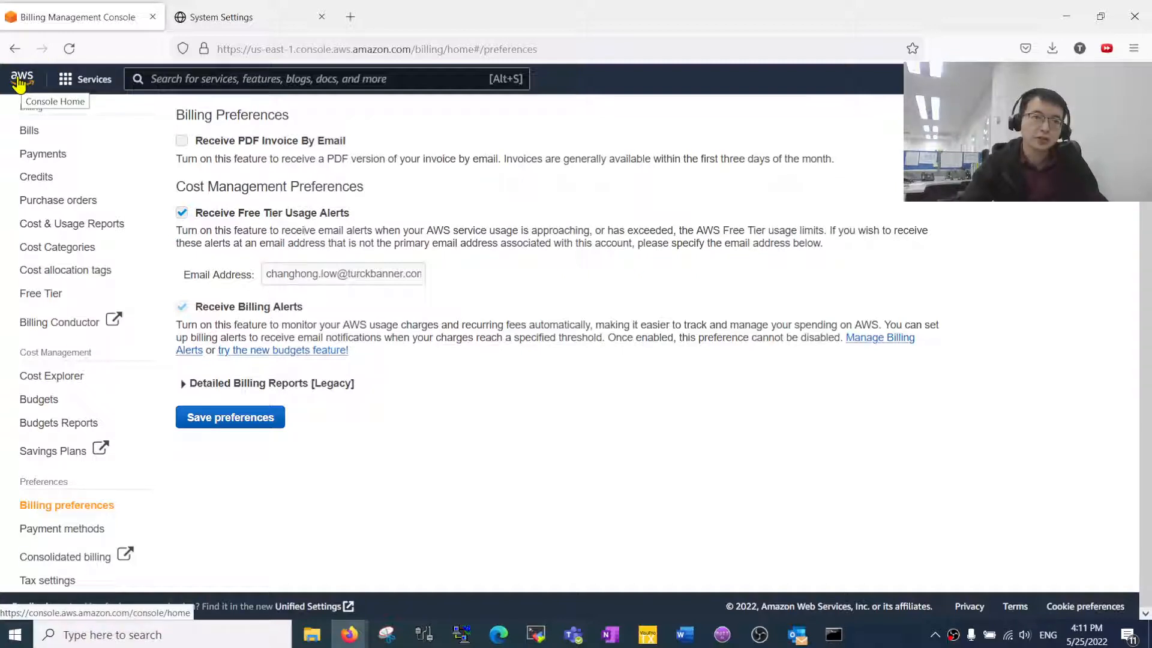
- Search 'iot', open IoT Core, and go to Secure > Policies
left_click(179, 83)
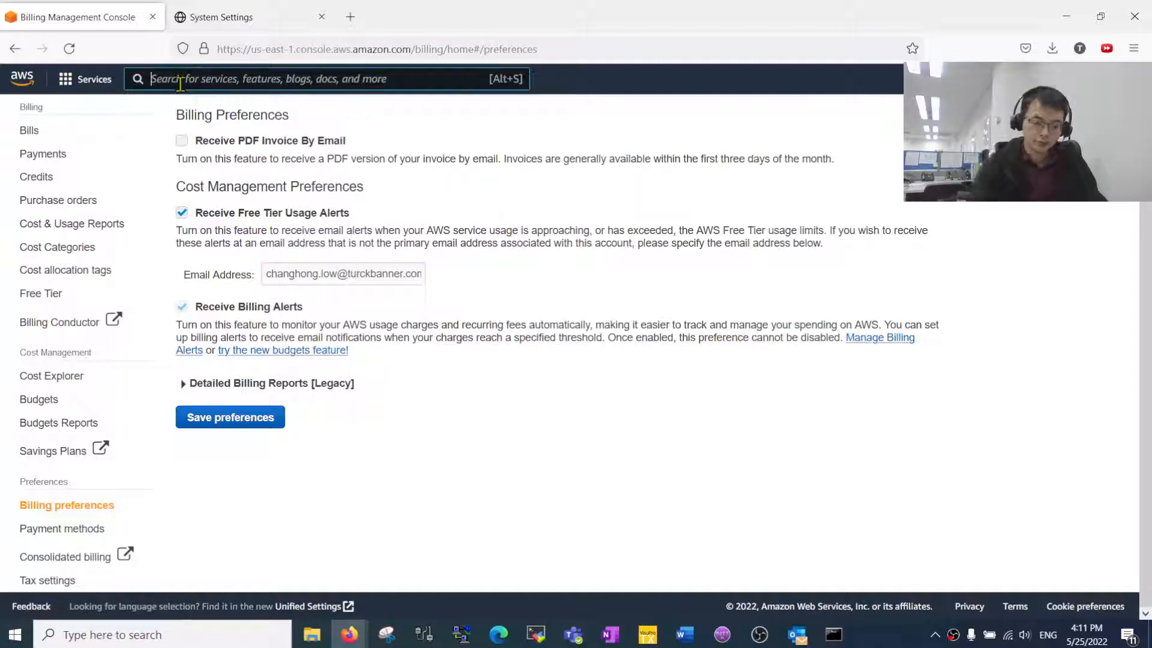
type("iot")
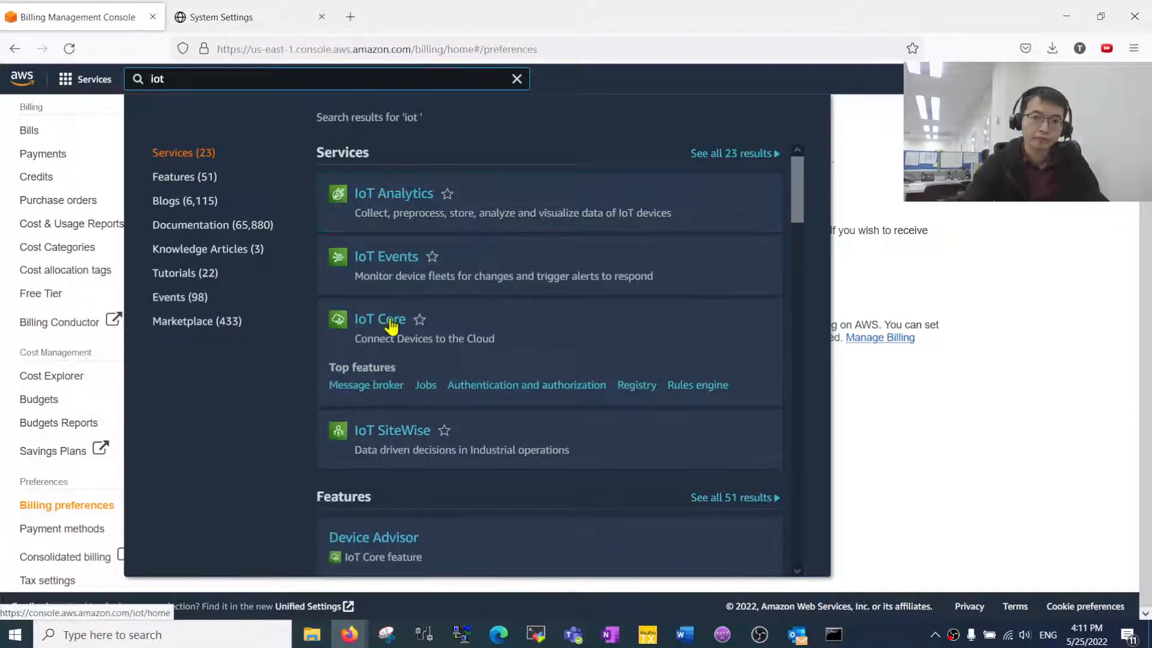
left_click(391, 327)
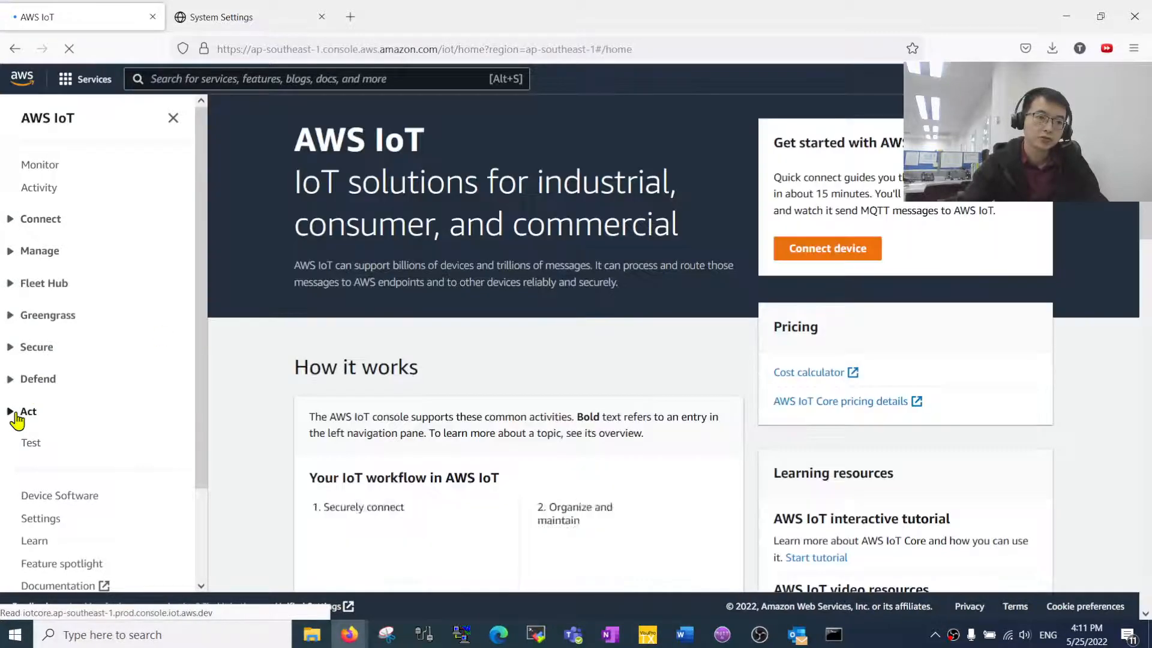
left_click(15, 355)
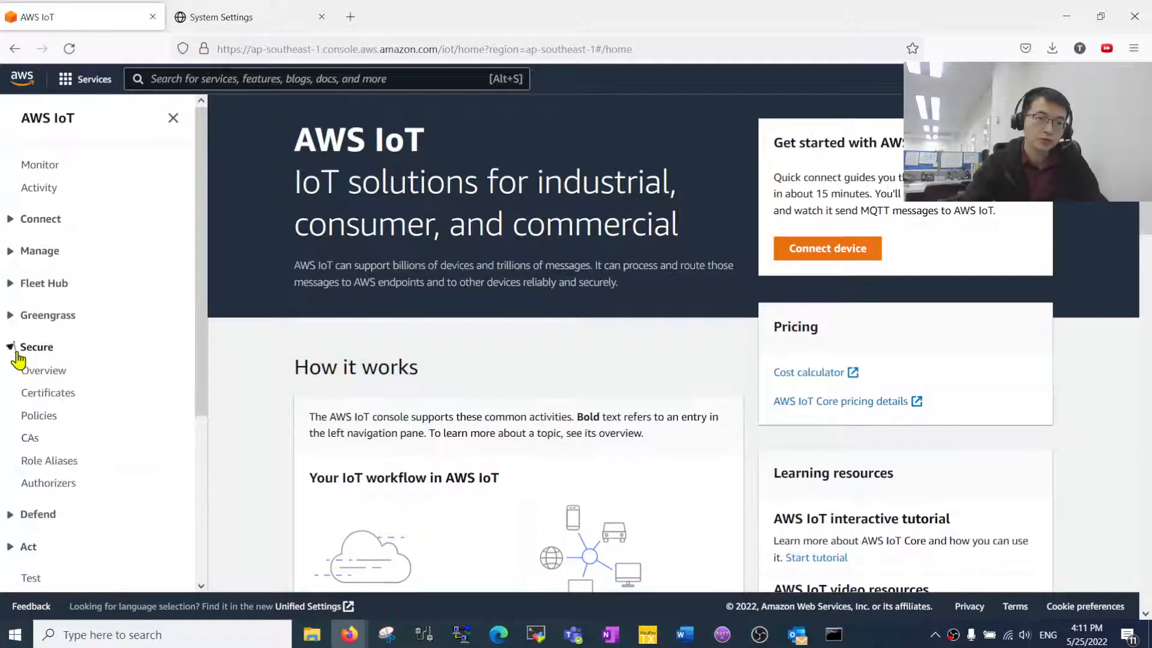
left_click(40, 416)
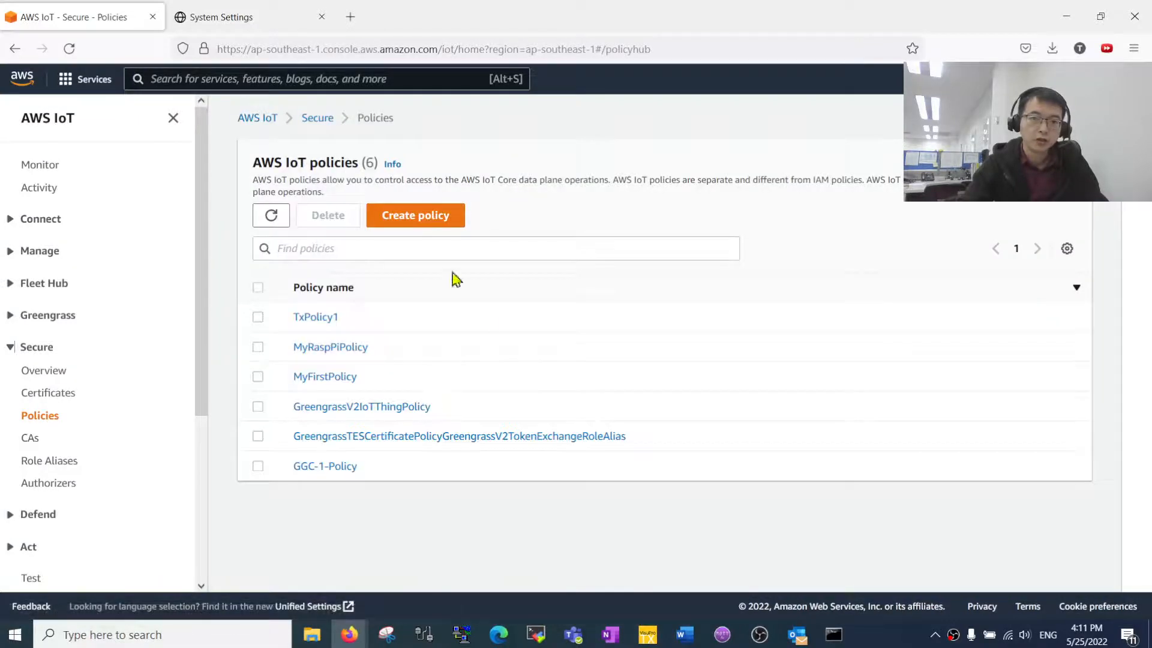
- Start a new policy named MySecondPolicy with three statement rows
left_click(415, 217)
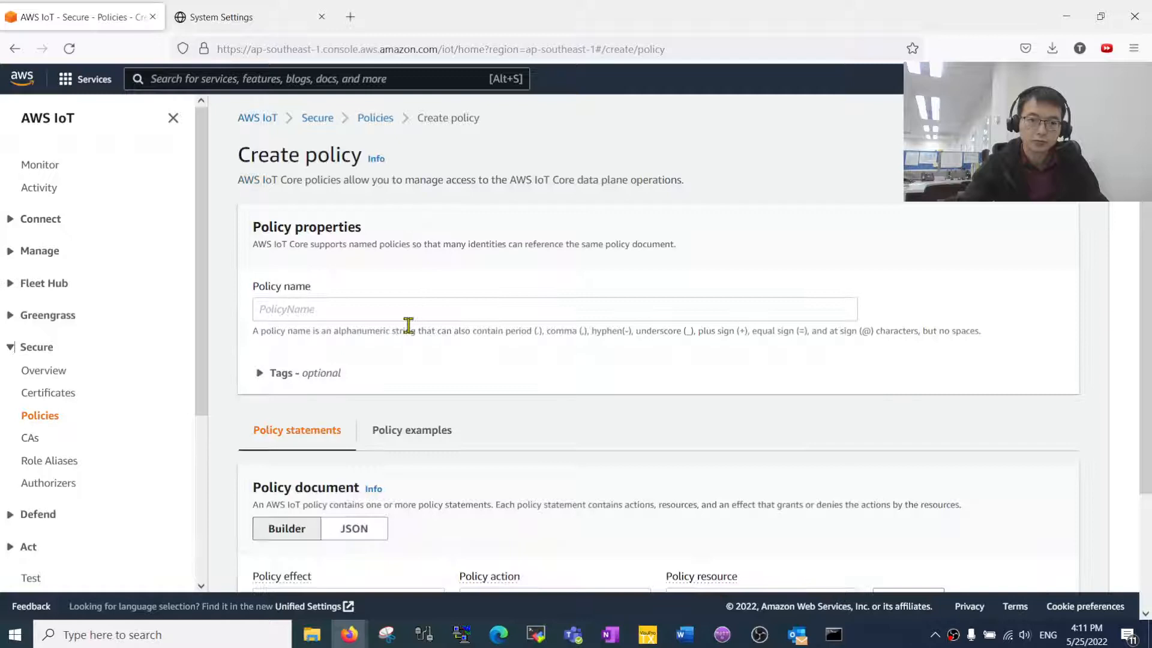
left_click(327, 310)
type("MyS")
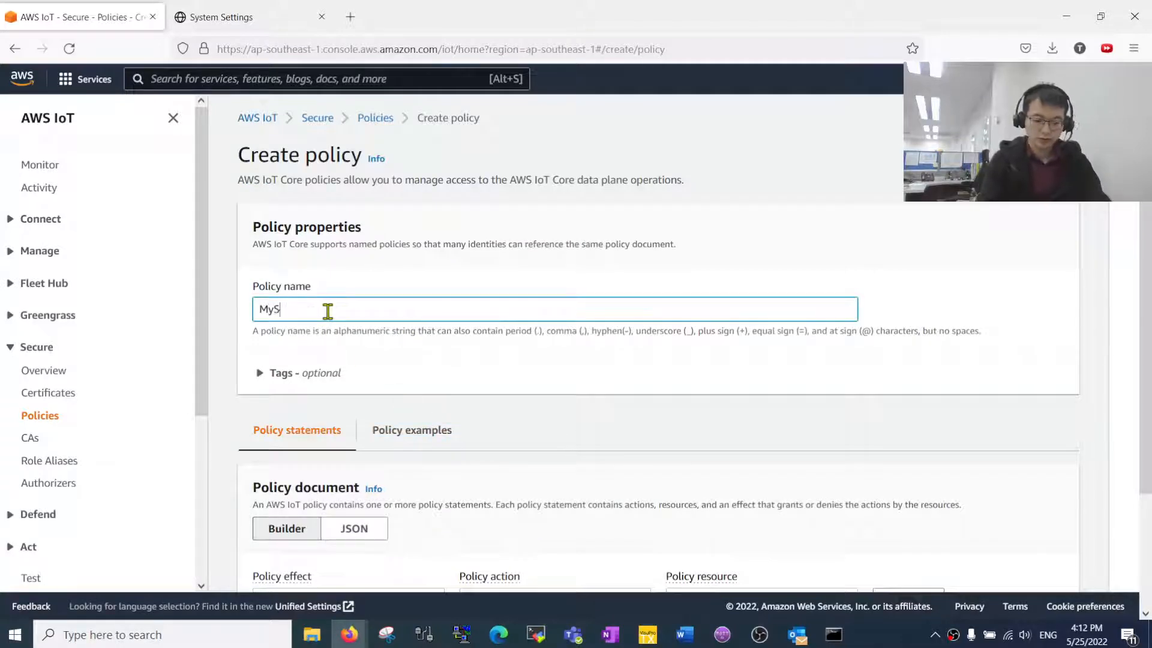
type("econdPolicy")
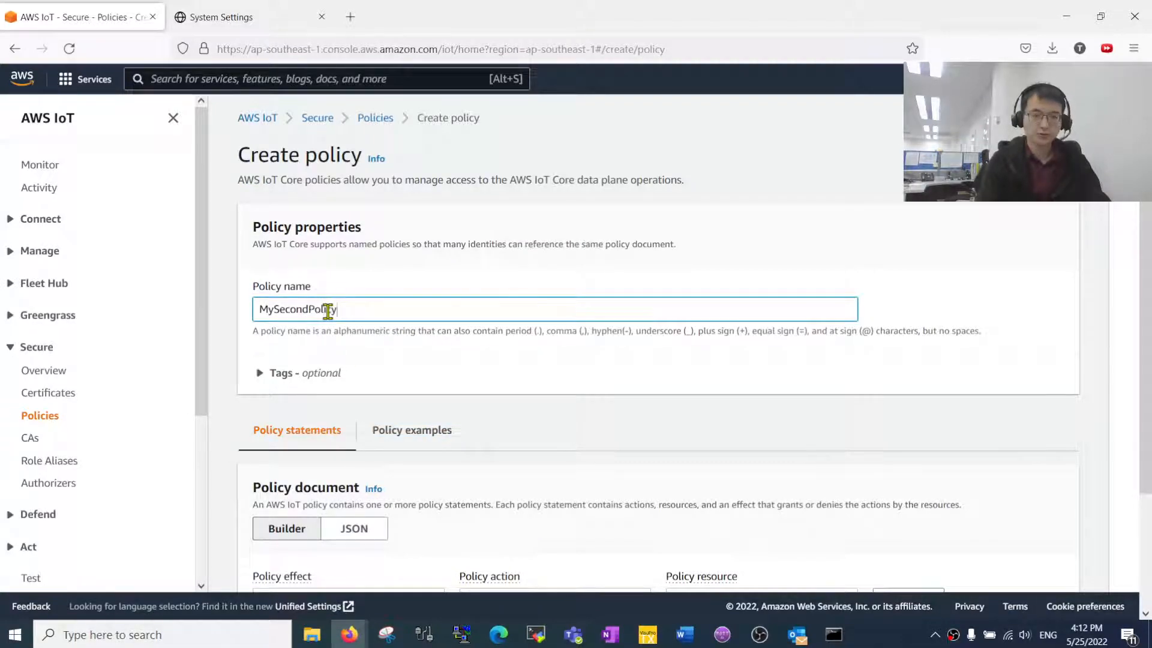
scroll(357, 381, "down", 3)
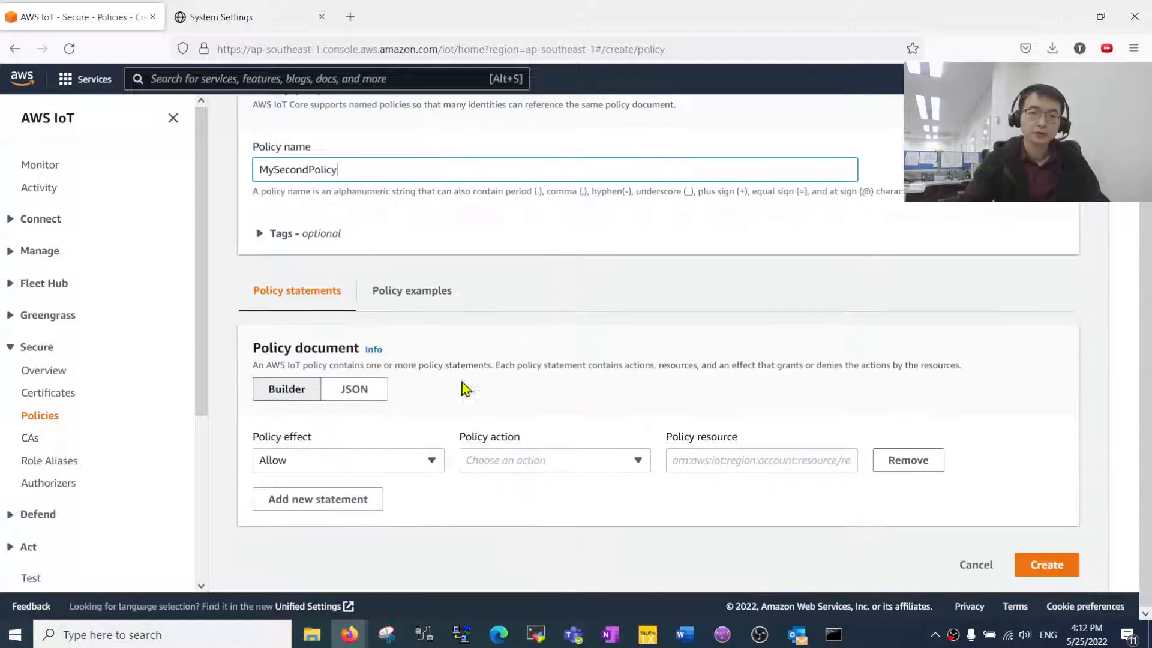
left_click(356, 499)
left_click(353, 542)
scroll(410, 501, "down", 2)
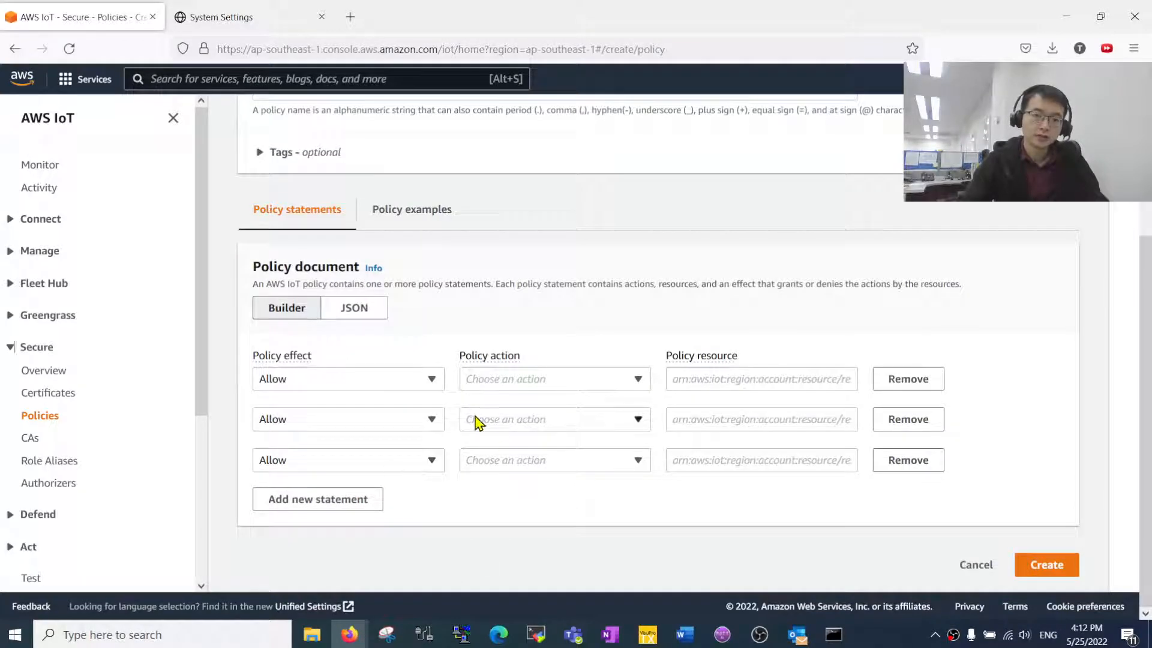
- Set the statement actions to iot:Connect, iot:Publish and iot:Subscribe
left_click(631, 385)
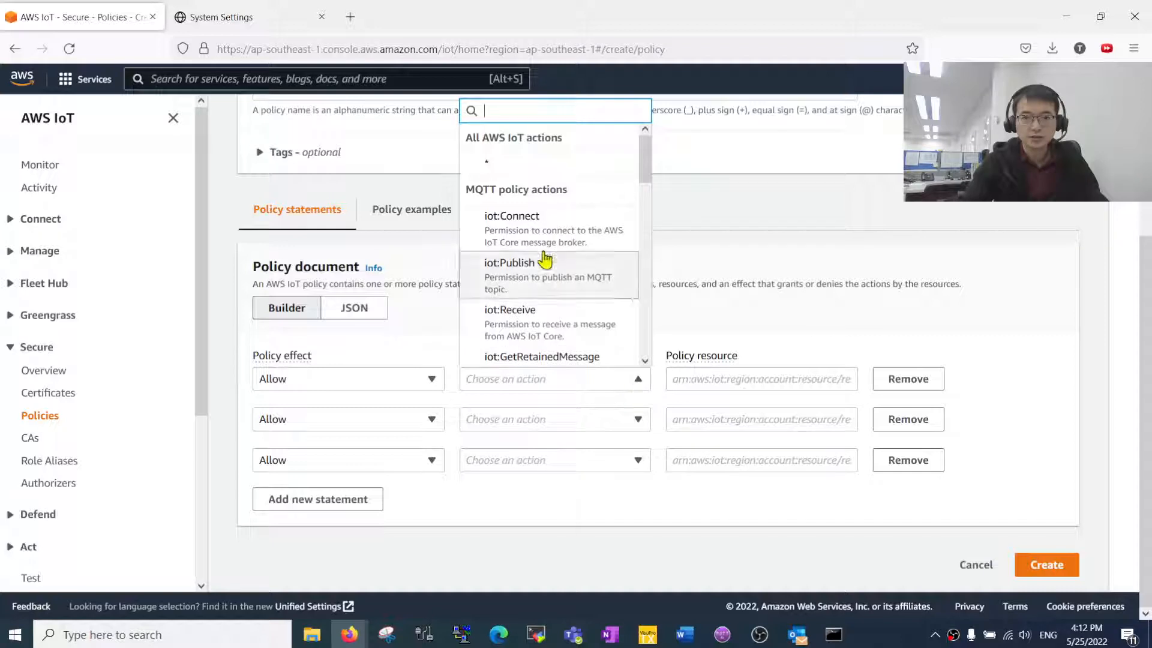
left_click(554, 234)
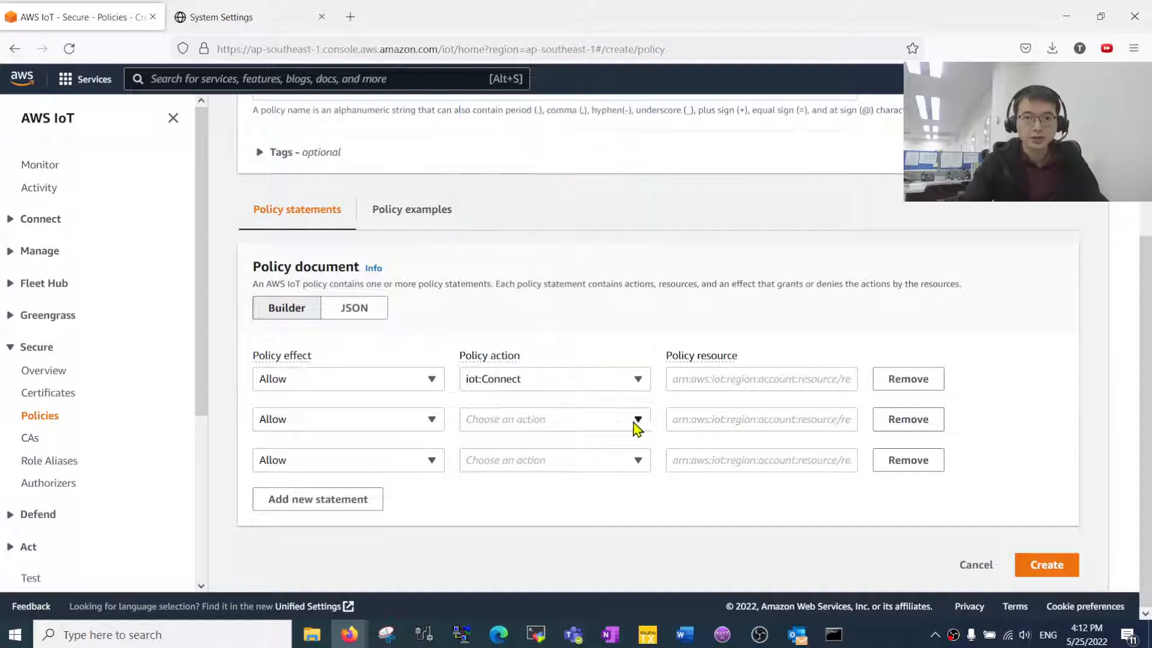
left_click(637, 420)
left_click(540, 266)
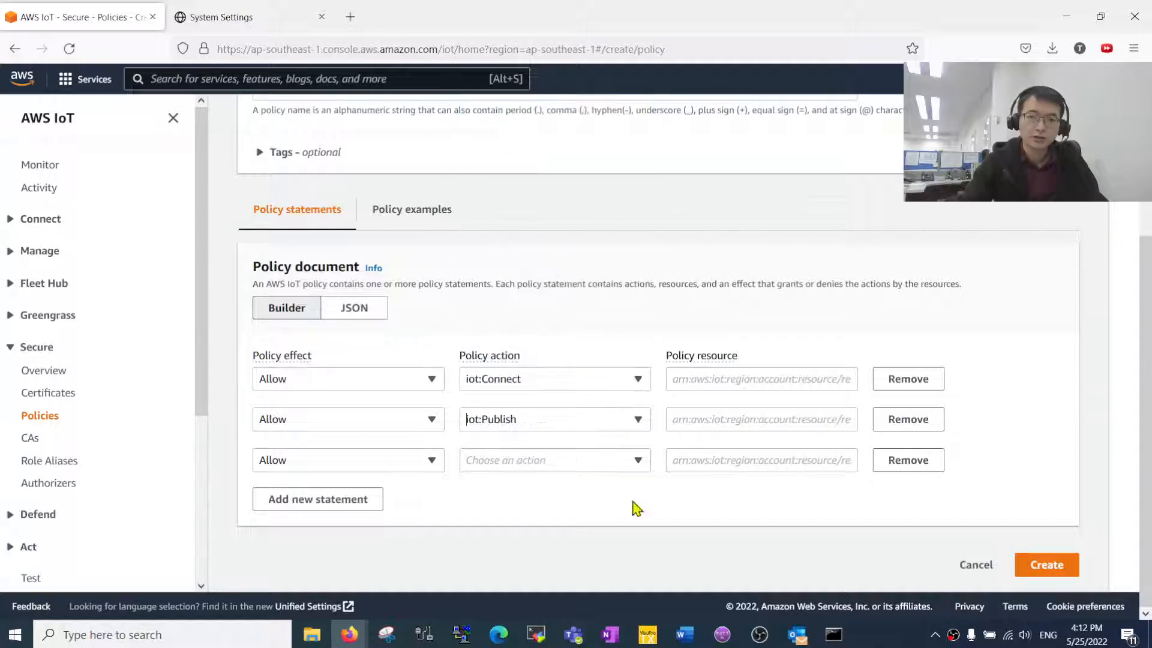
left_click(637, 460)
scroll(570, 414, "down", 3)
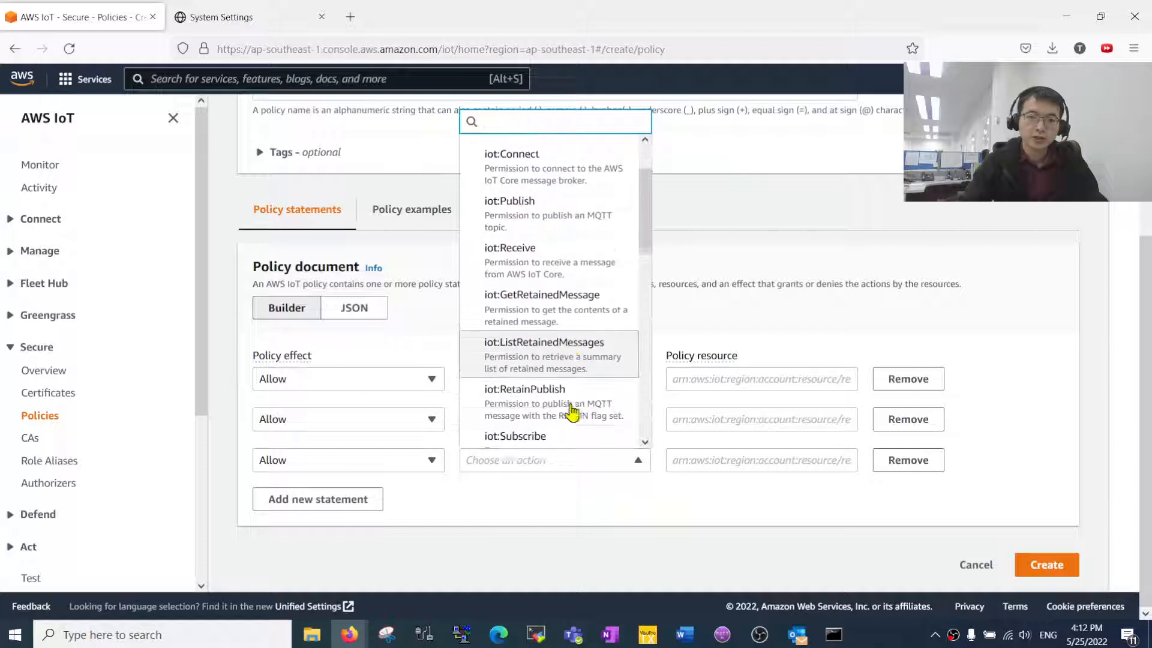
left_click(562, 443)
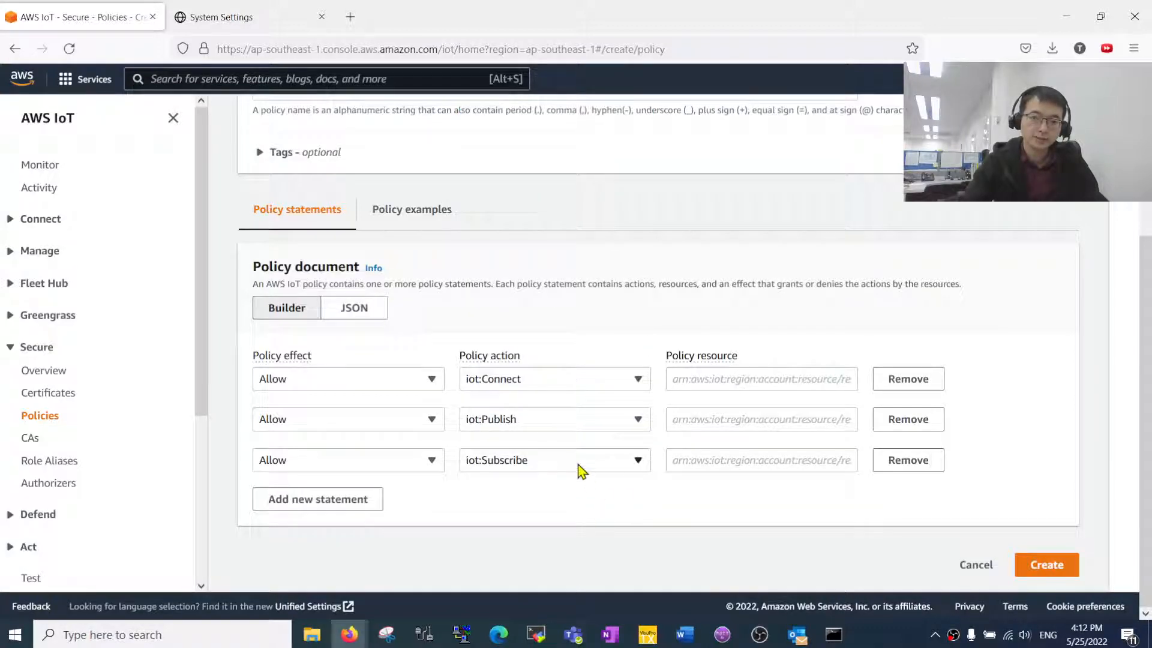
- Enter * as each statement's resource and create the policy
left_click(700, 381)
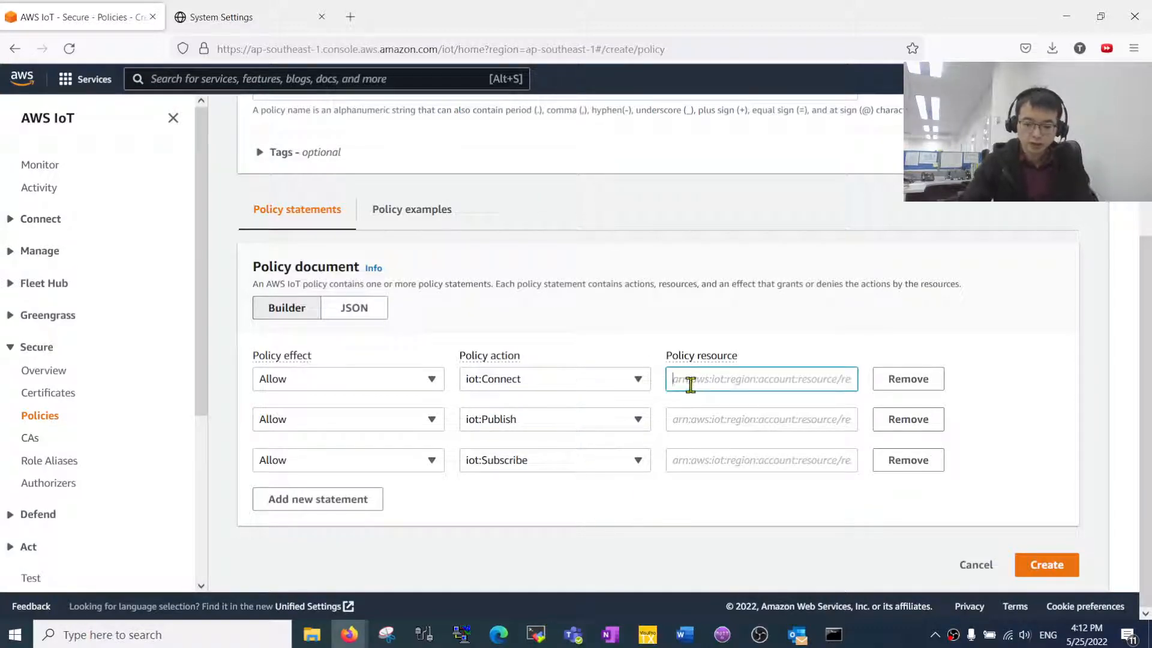
type("*")
left_click(699, 425)
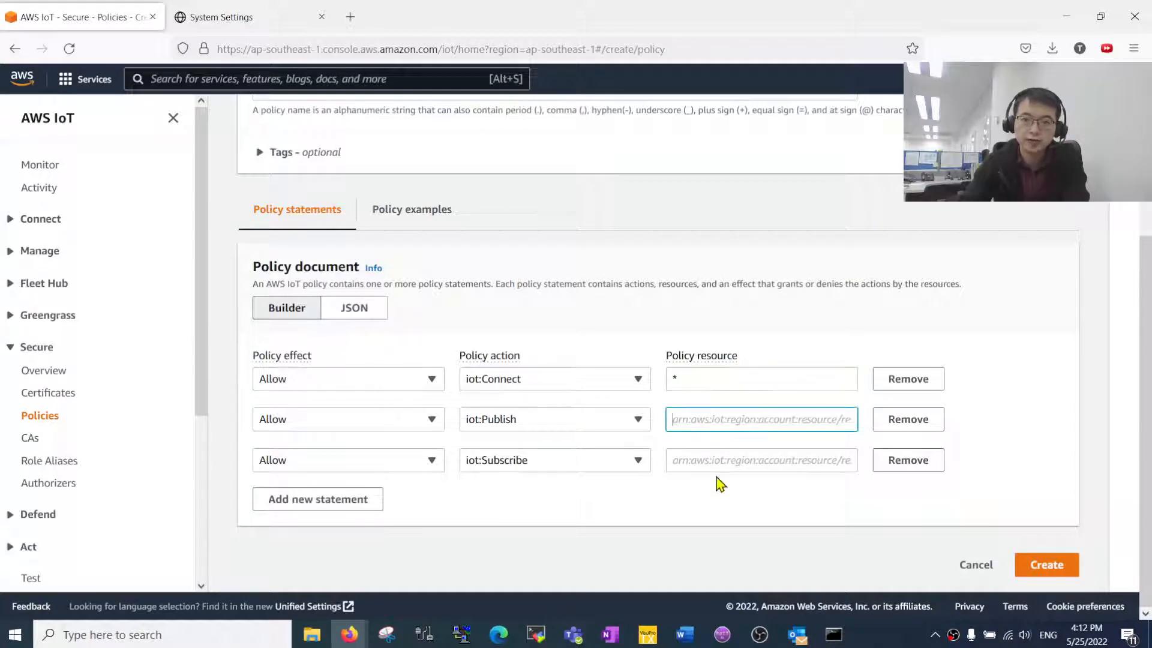
type("*")
left_click(712, 460)
type("*")
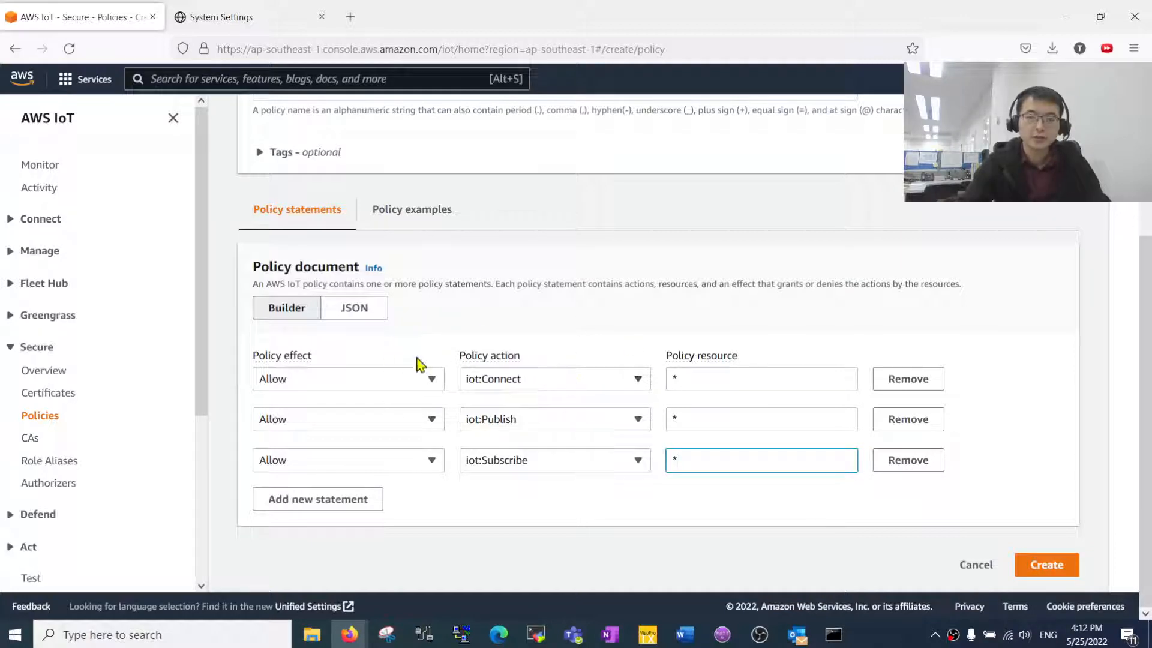
left_click(693, 381)
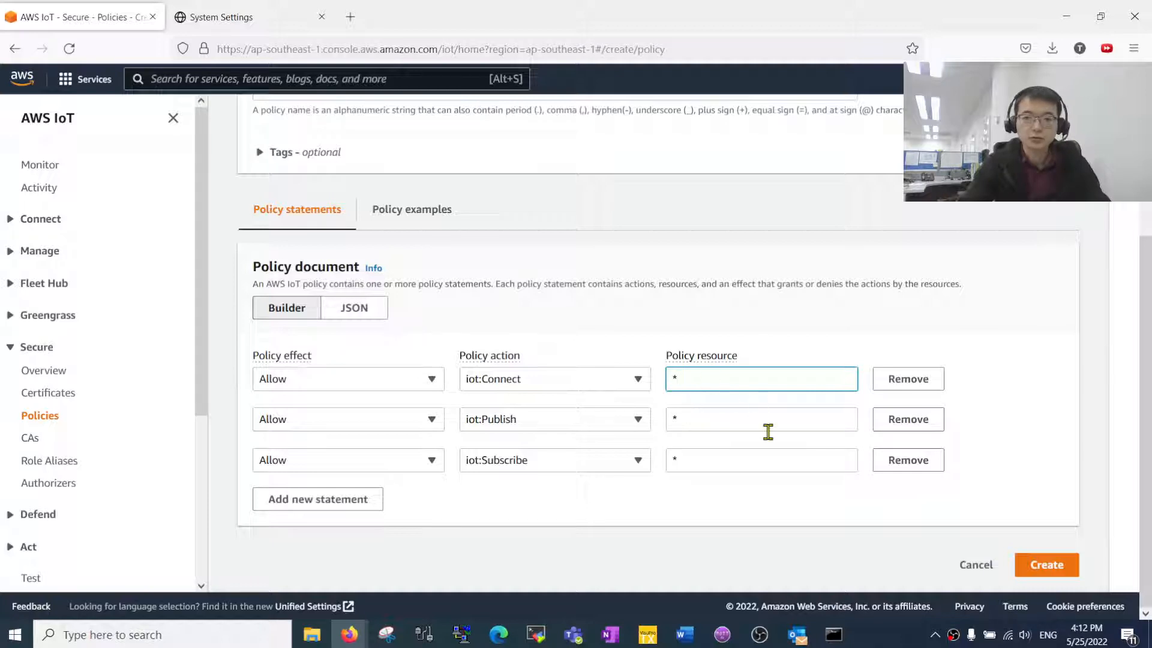
left_click(702, 384)
left_click(1065, 573)
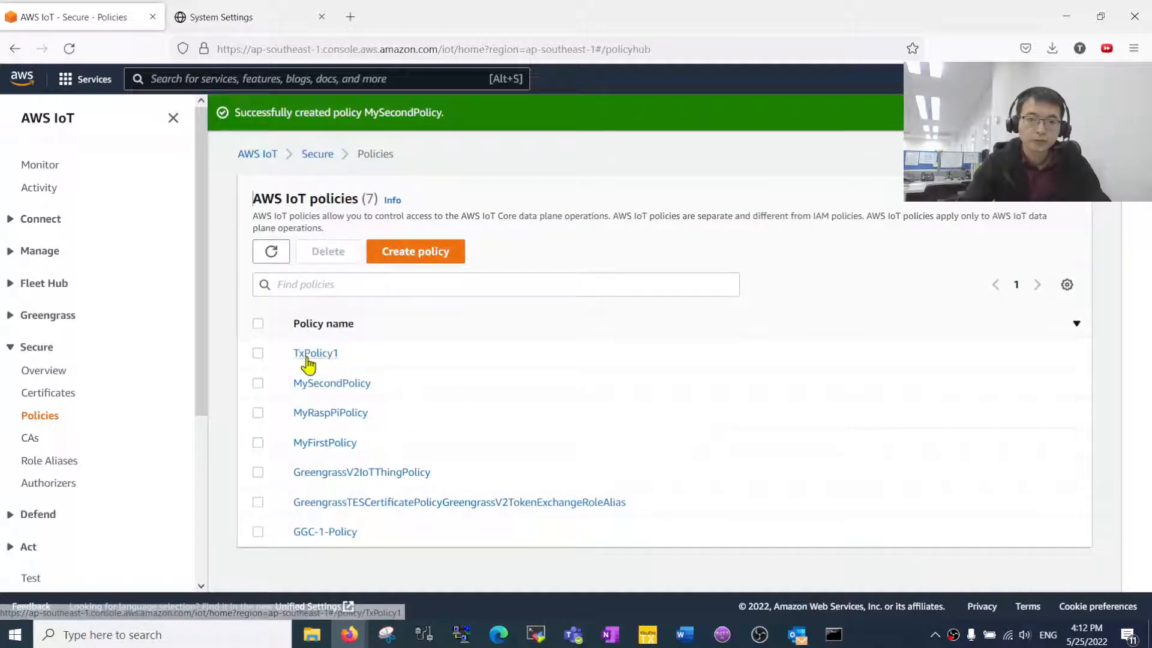
- Open Manage > Things and begin creating a new thing
left_click(29, 252)
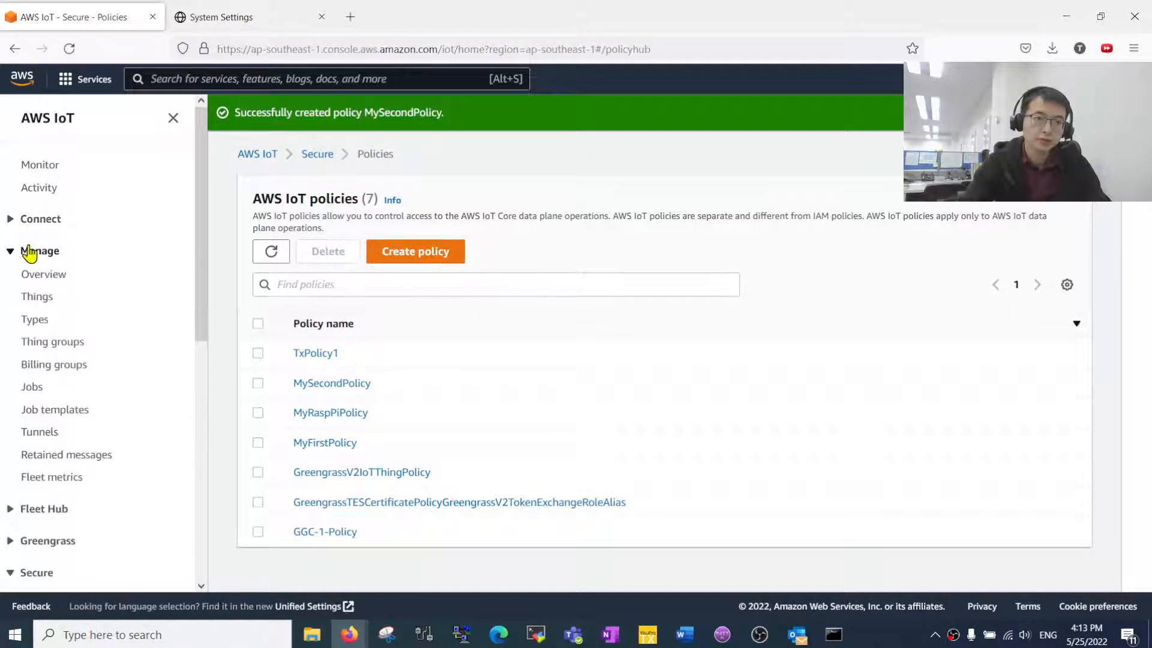
left_click(41, 303)
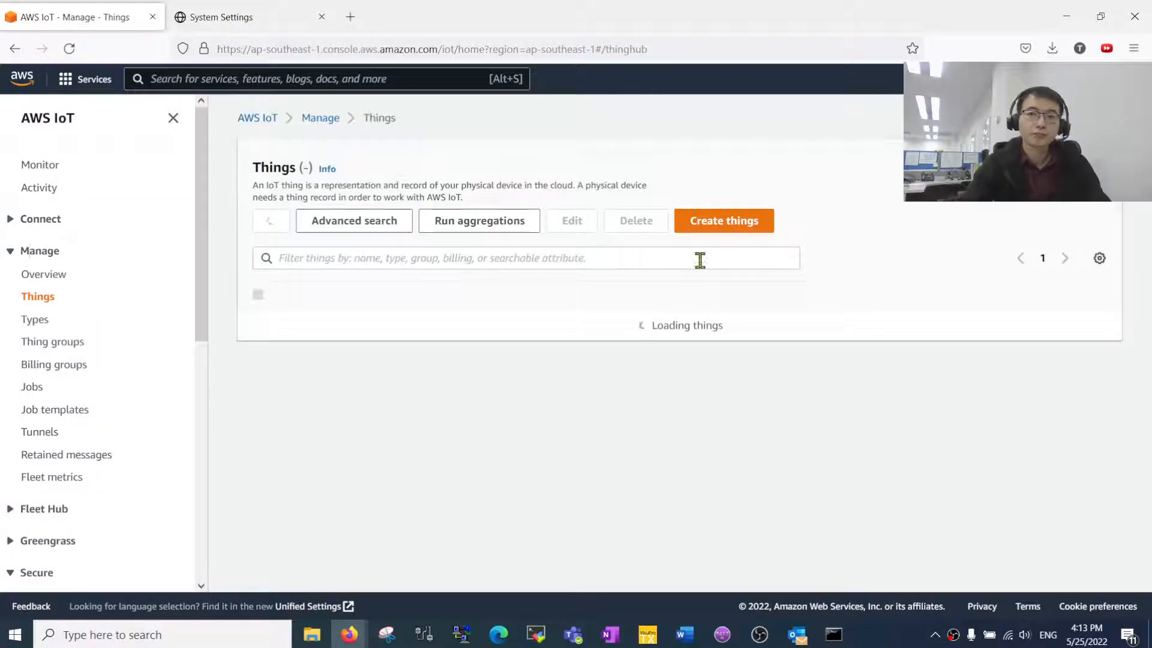
left_click(723, 223)
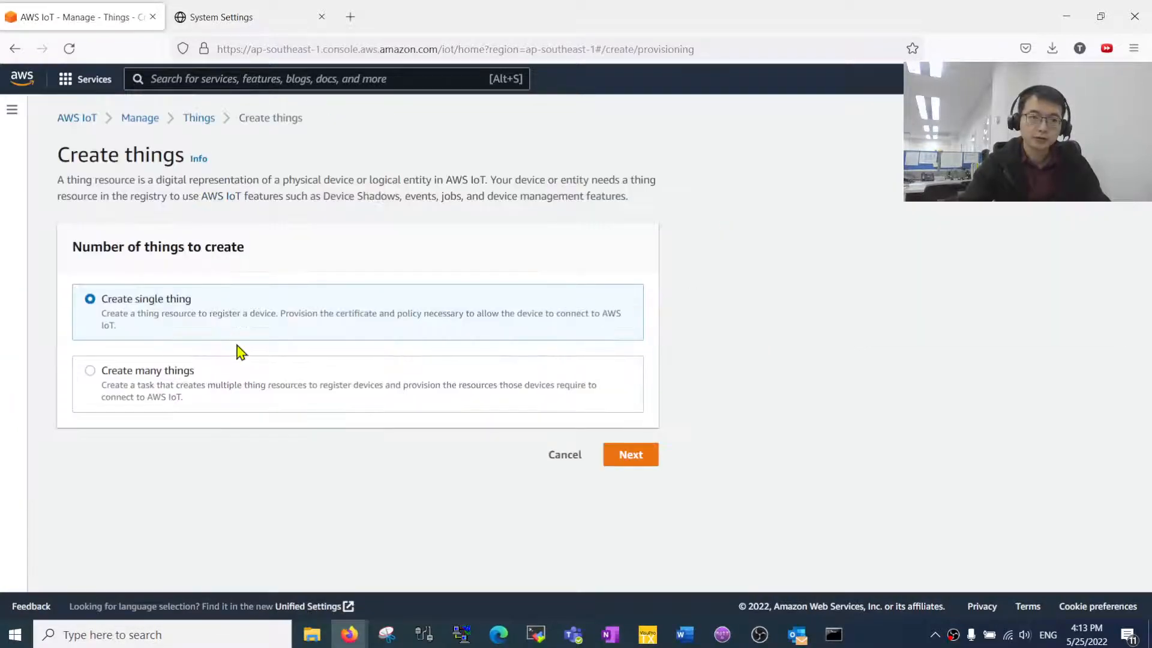
- Define a single thing named TxProDemo with no shadow and continue to the certificate step
left_click(644, 463)
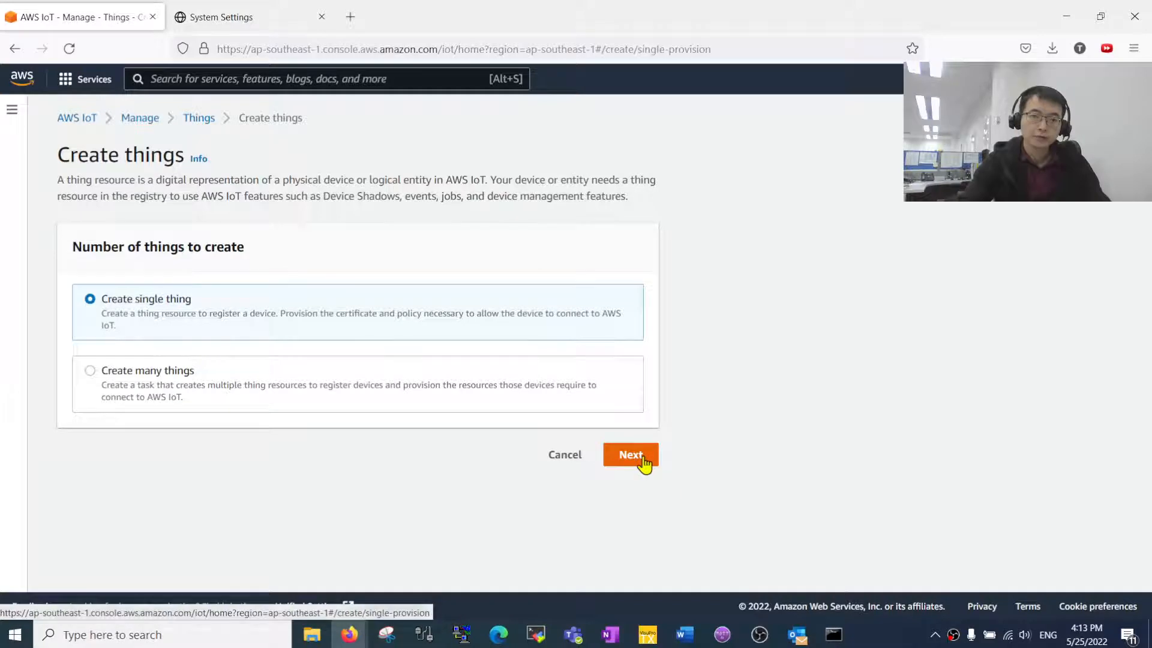
left_click(397, 312)
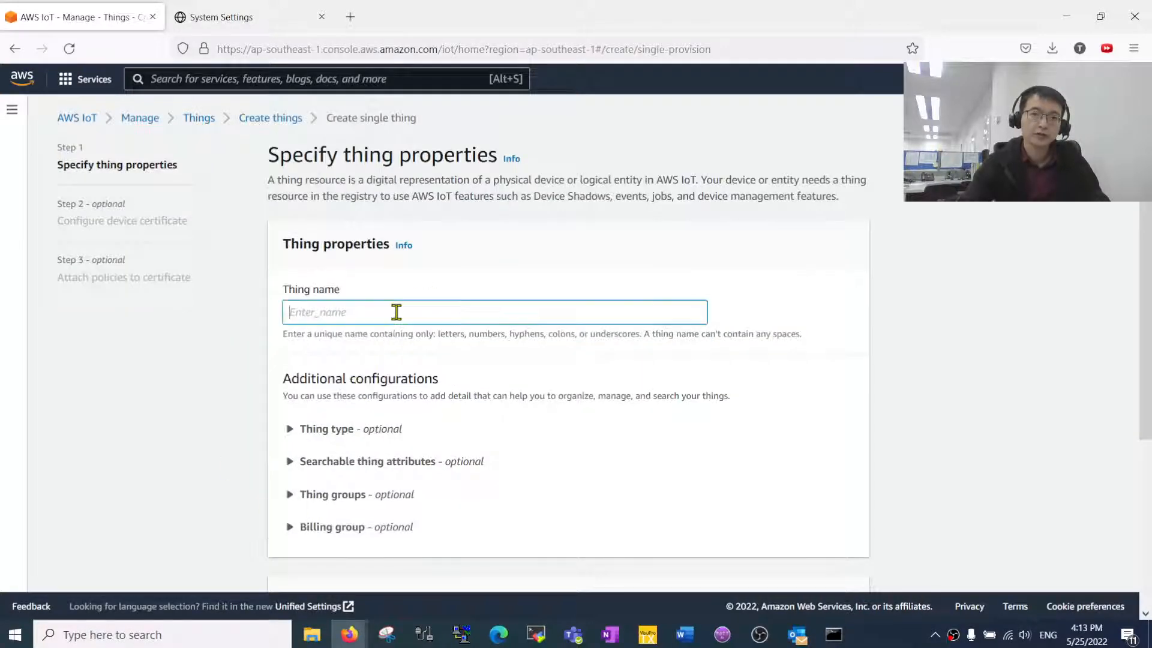
type("t")
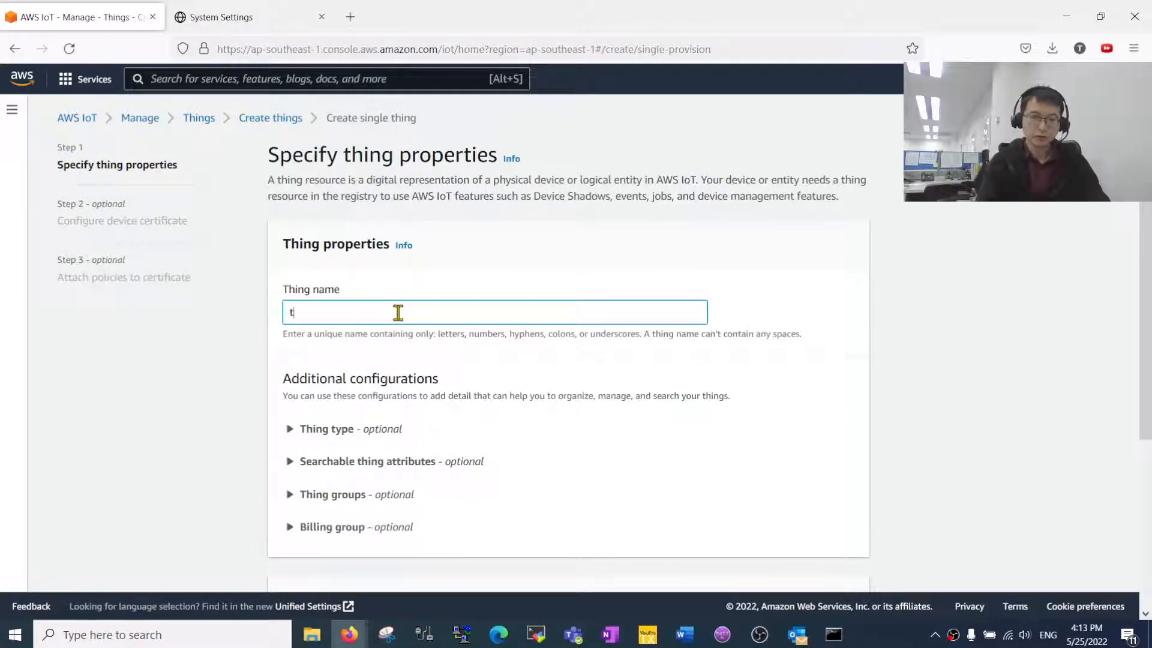
key("BackSpace")
type("TxP")
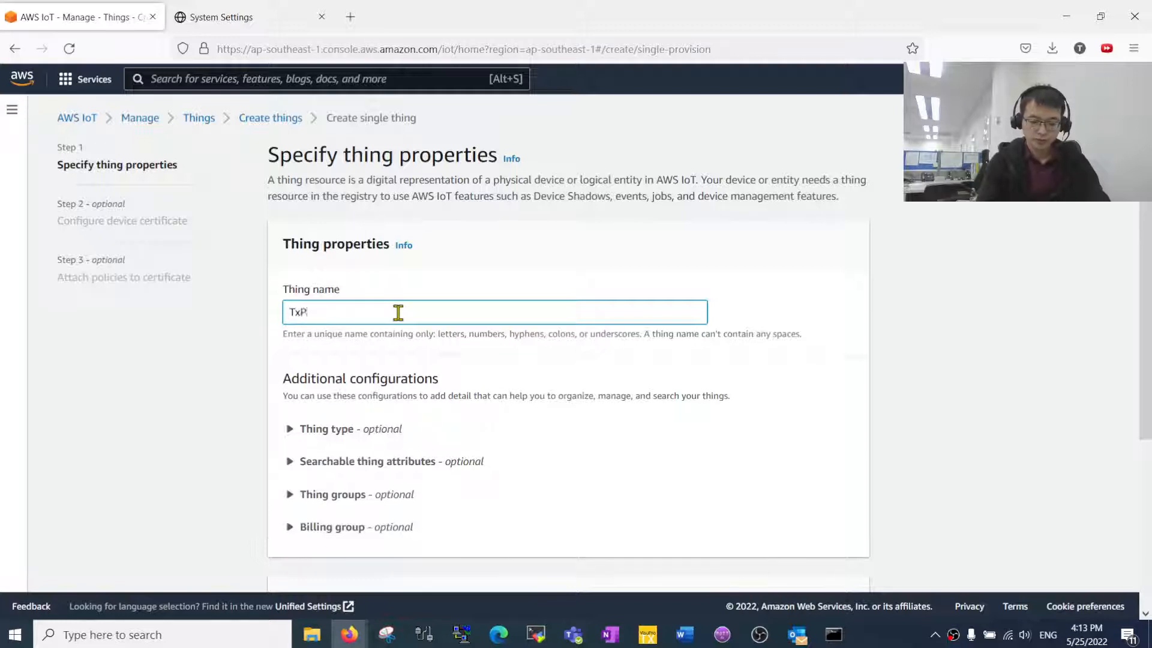
type("roDemo")
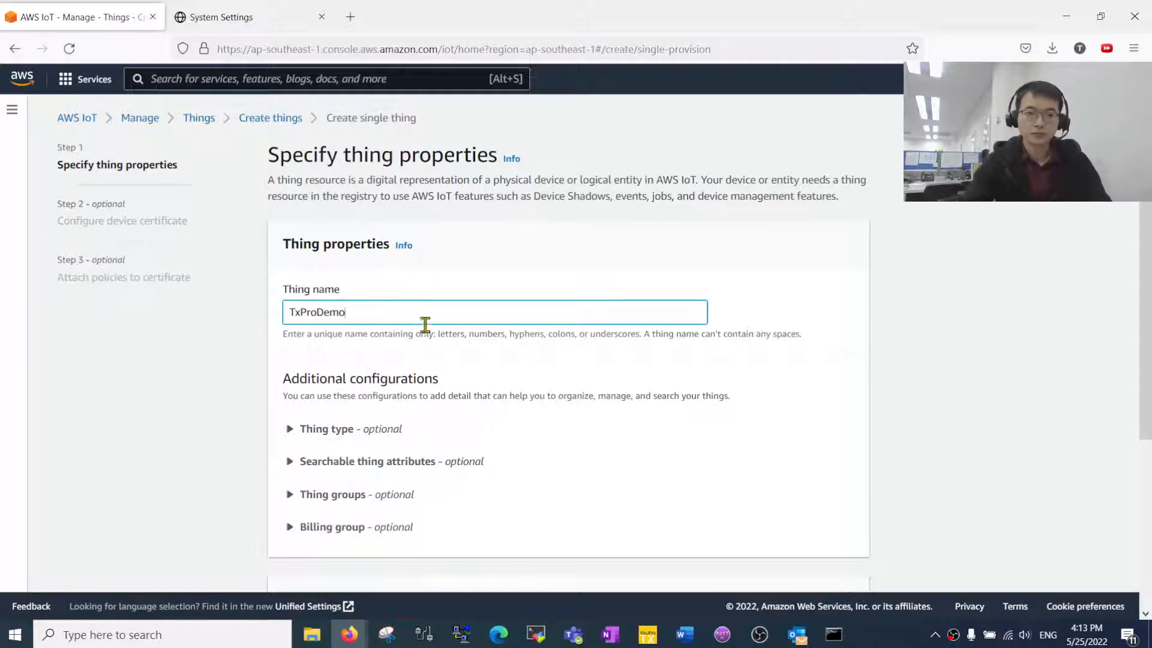
scroll(425, 325, "down", 4)
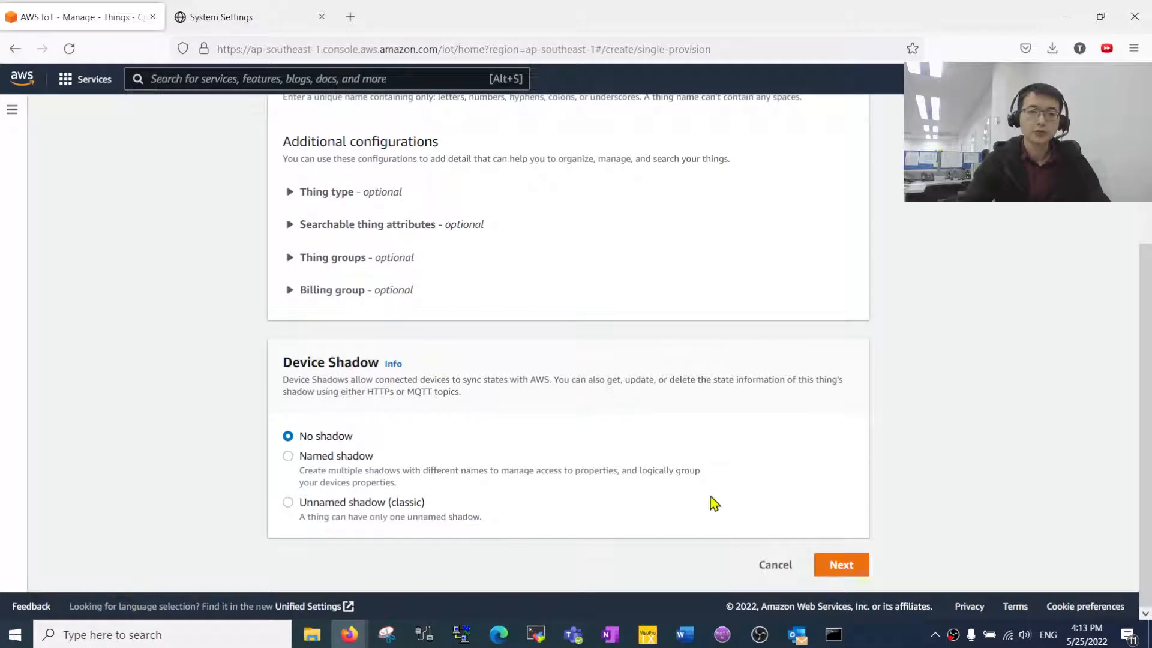
scroll(749, 510, "up", 3)
scroll(810, 522, "down", 3)
left_click(843, 569)
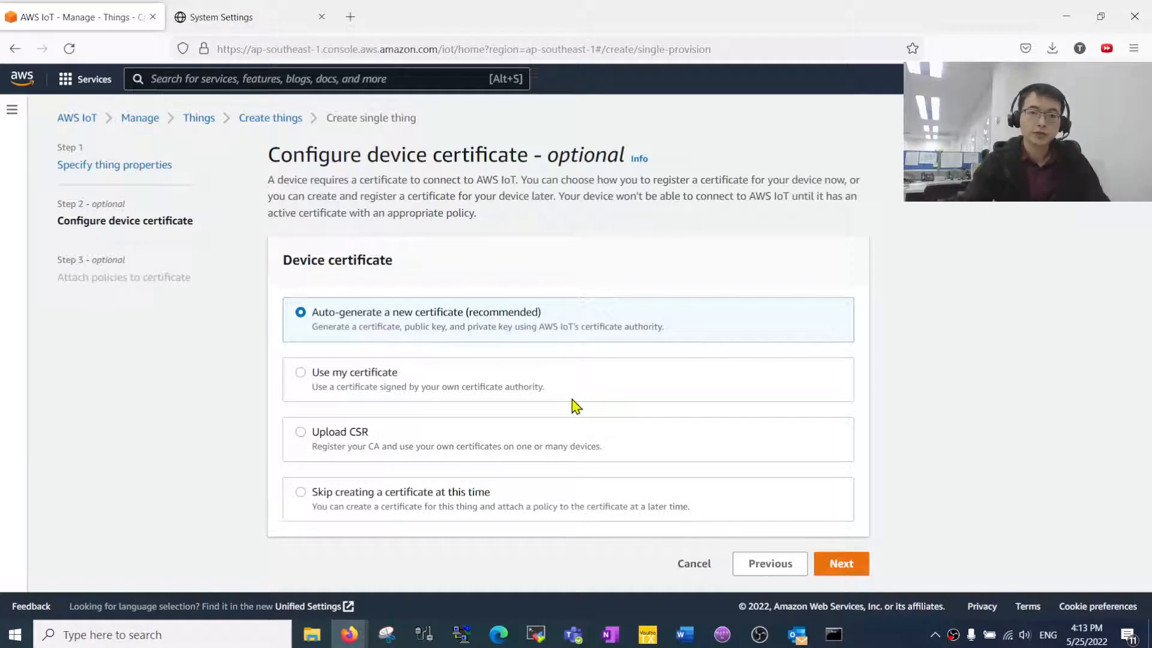
- Auto-generate a certificate, attach only MySecondPolicy, and create the thing
left_click(841, 570)
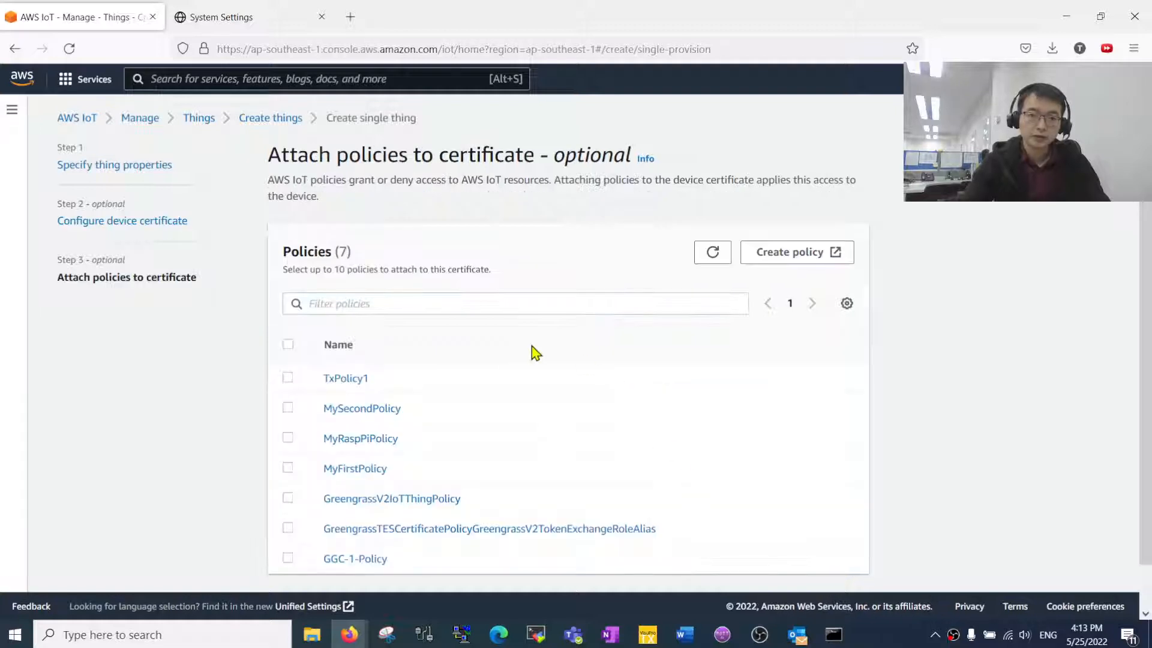
left_click(288, 379)
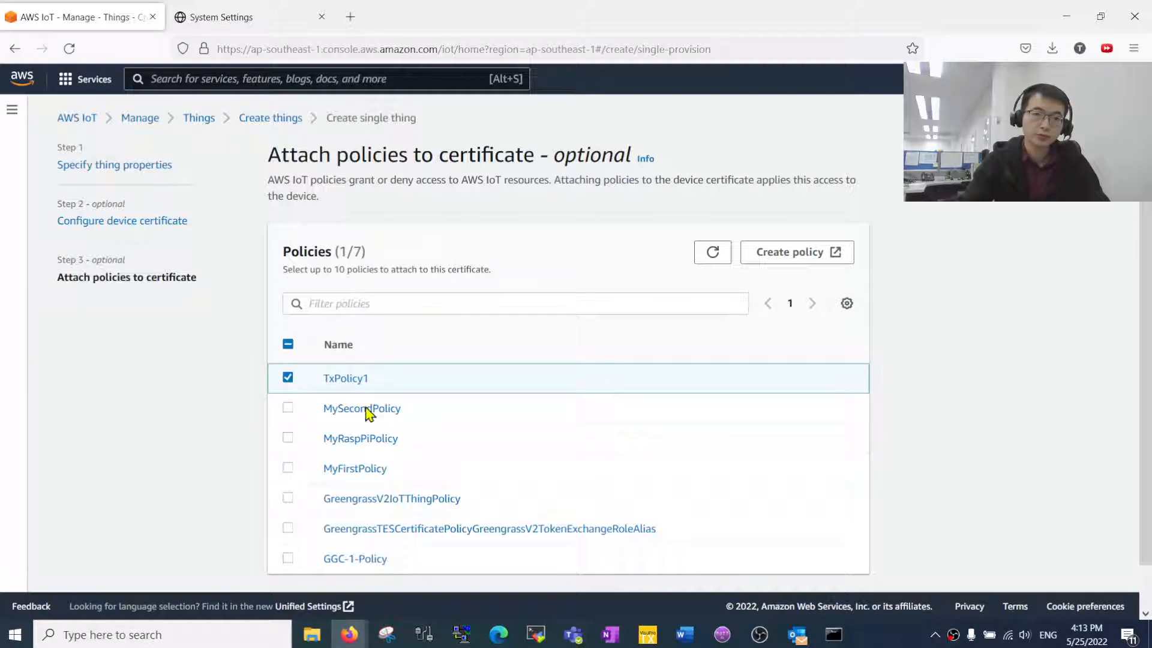
left_click(288, 408)
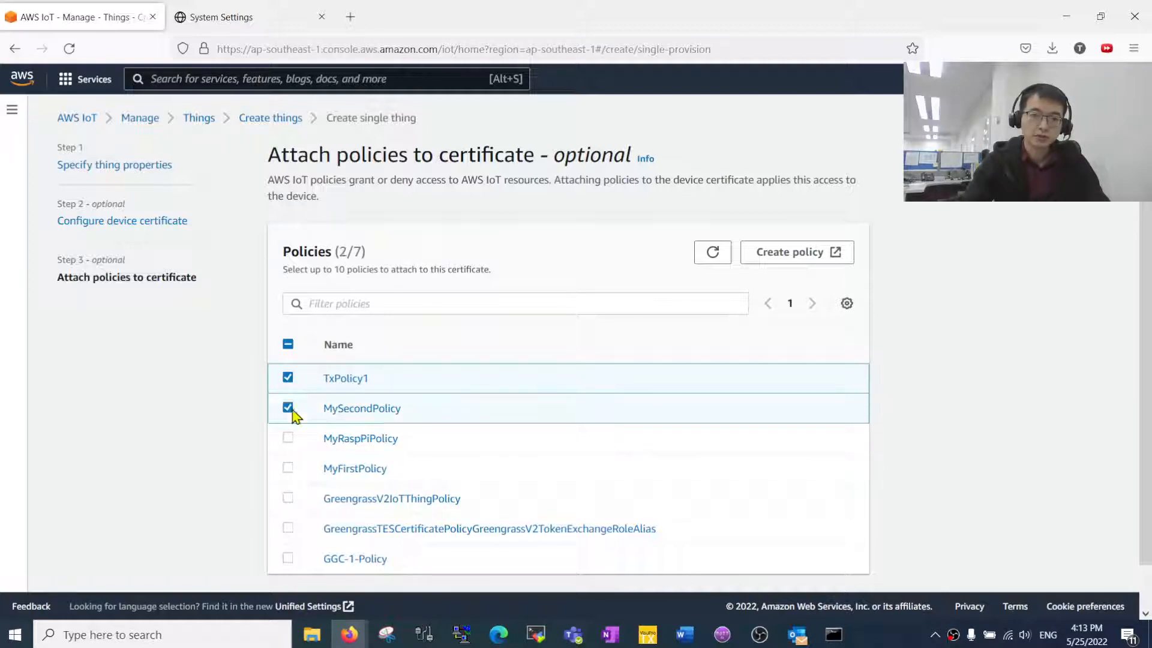
left_click(288, 383)
scroll(786, 513, "down", 1)
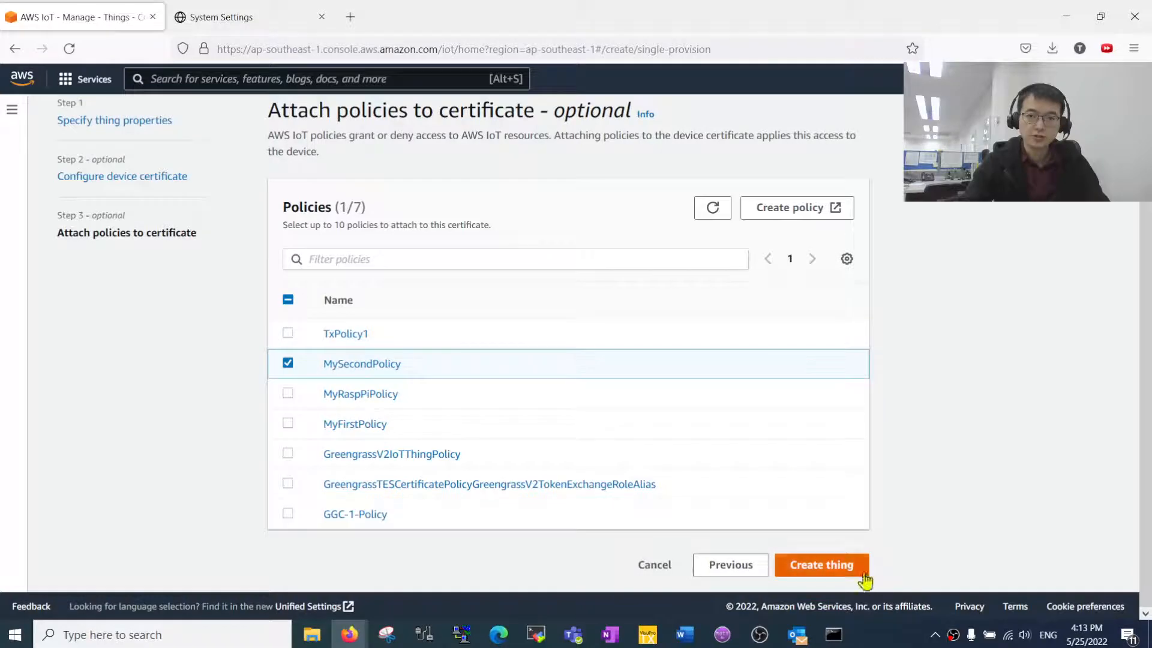
left_click(847, 568)
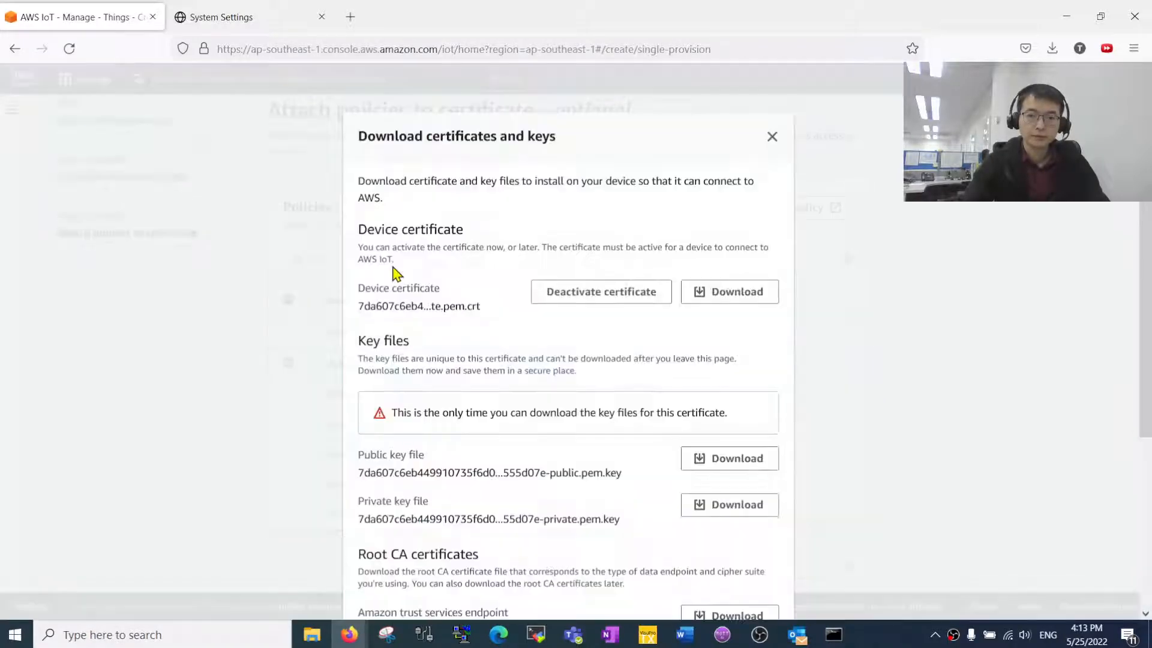
- Download the device certificate and confirm its .pem.crt file in the Downloads folder
scroll(630, 339, "down", 3)
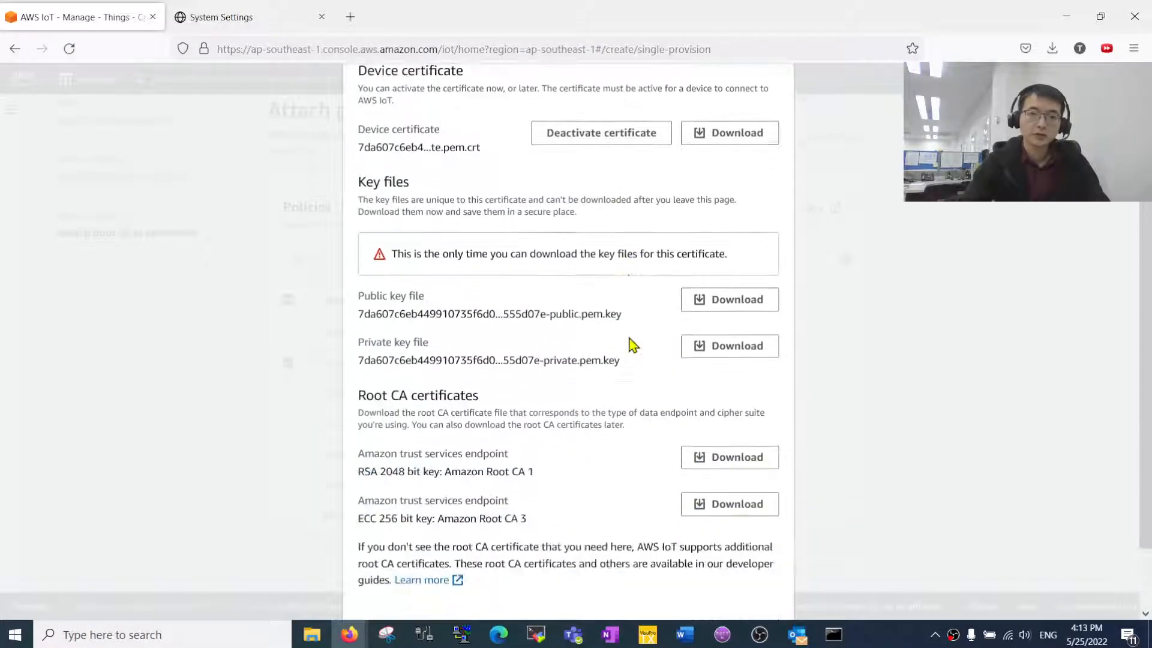
left_click(721, 146)
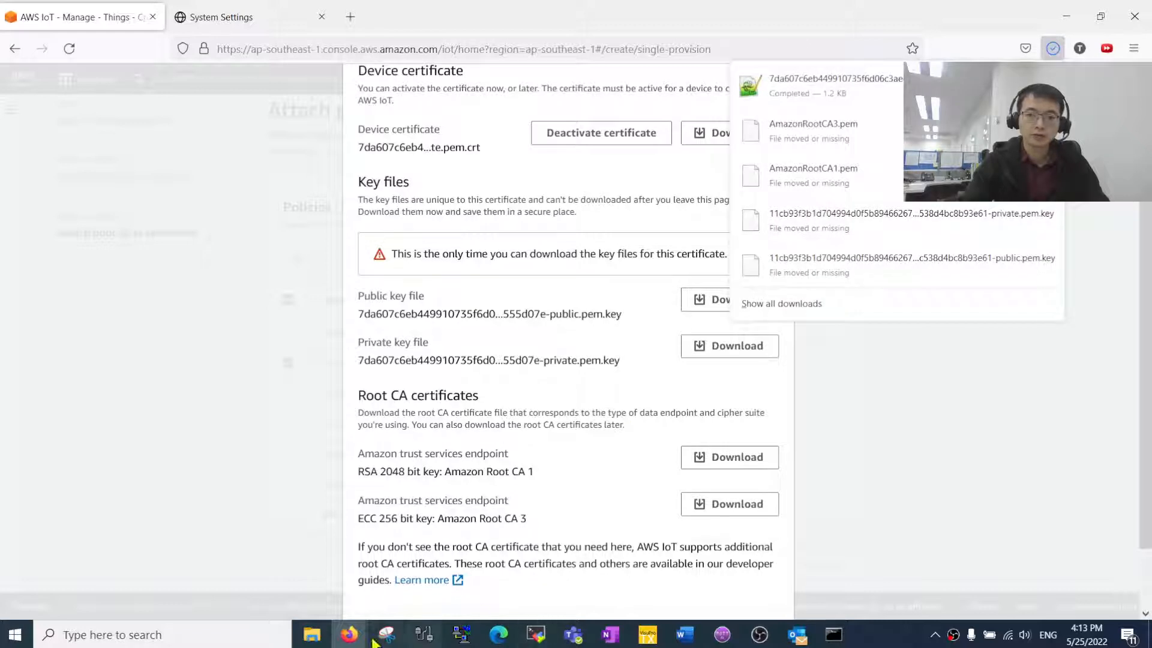
left_click(318, 638)
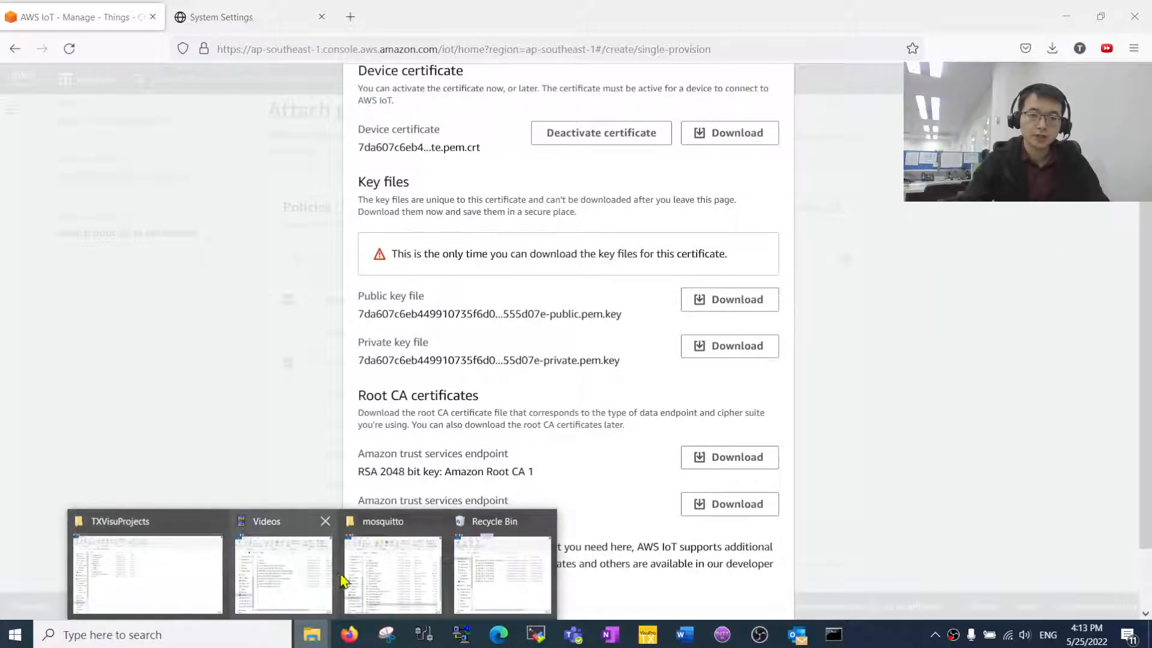
left_click(140, 570)
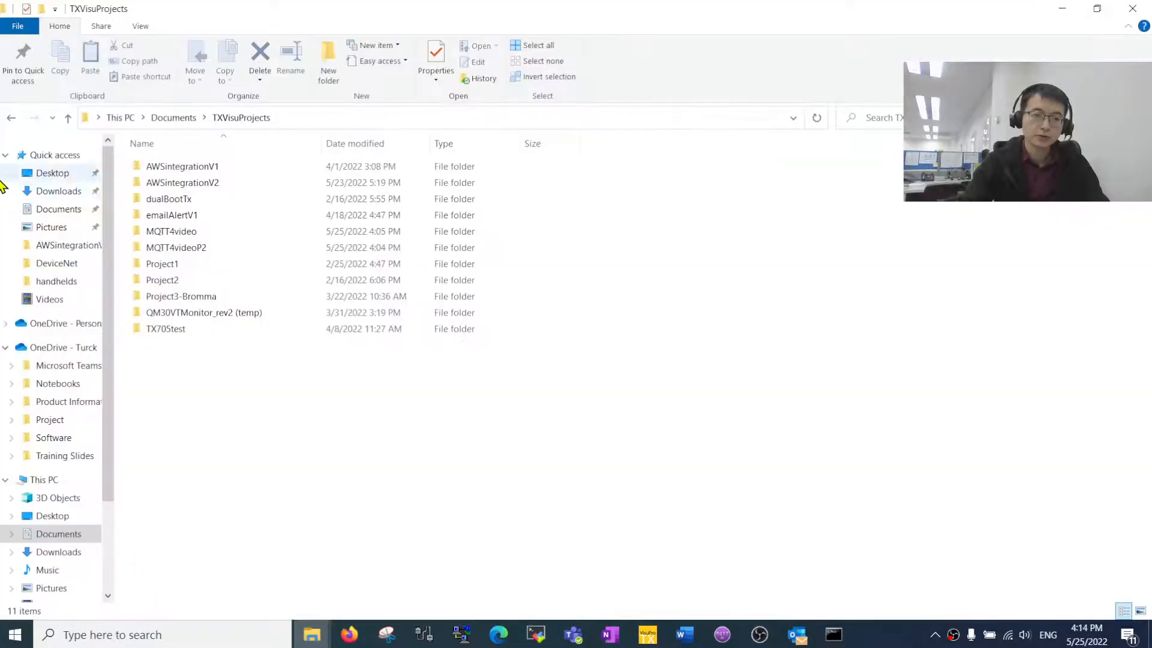
left_click(75, 193)
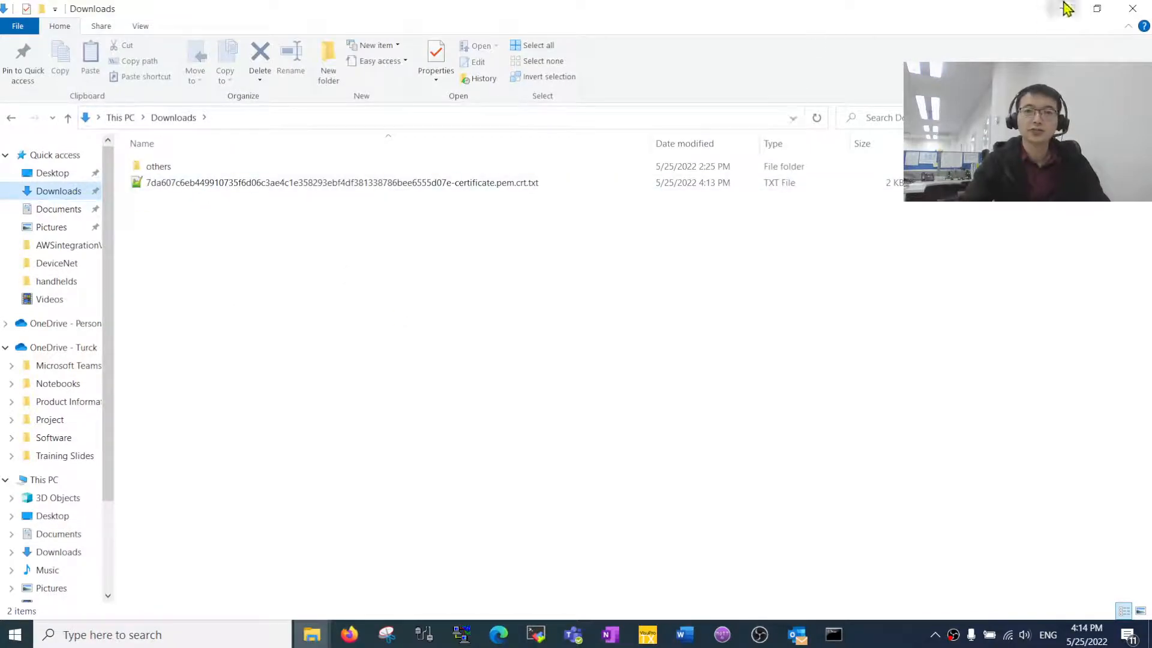
left_click(1060, 8)
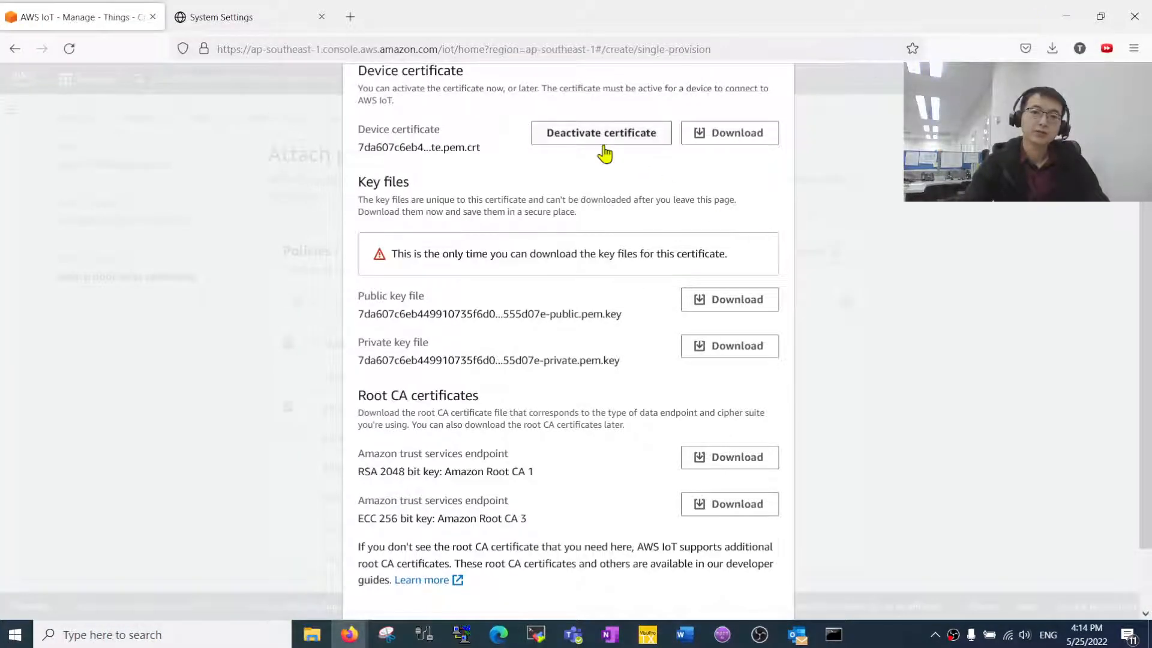
- Download the public key, private key, Amazon Root CA 1 and Amazon Root CA 3 files
left_click(713, 300)
left_click(732, 353)
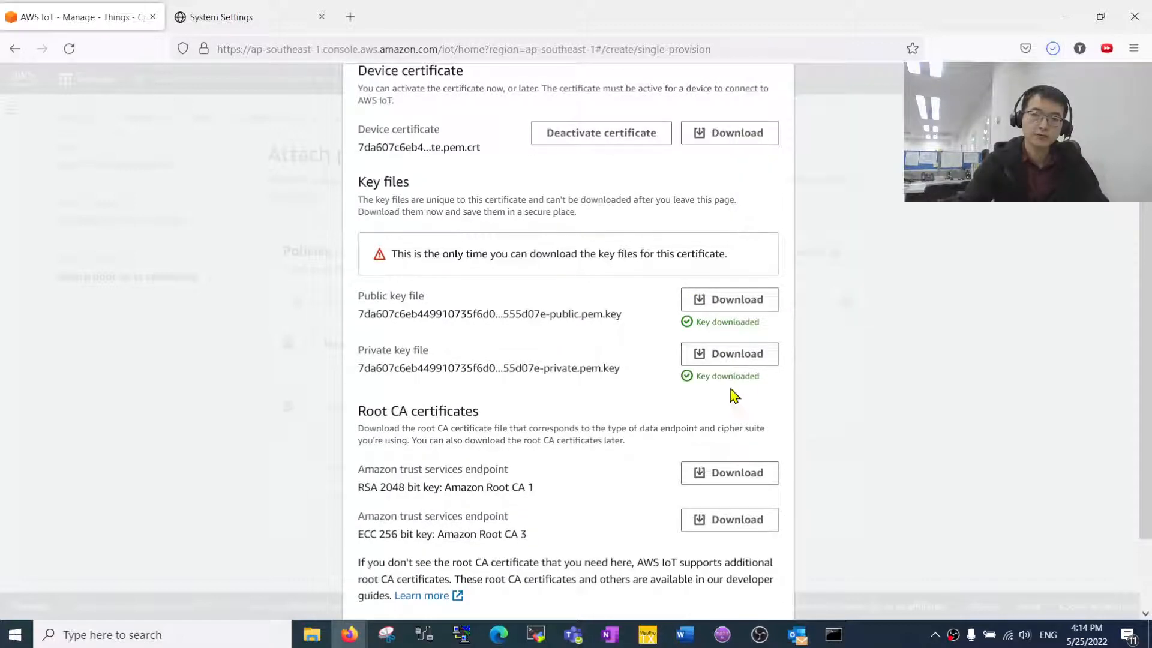
left_click(733, 472)
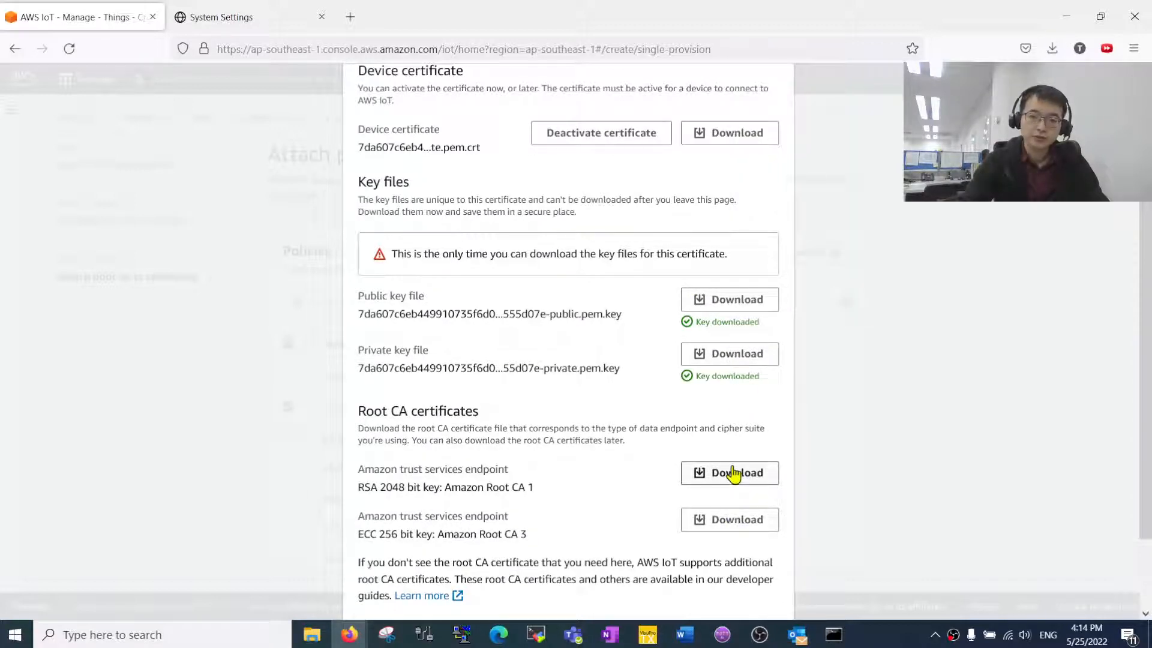
left_click(745, 523)
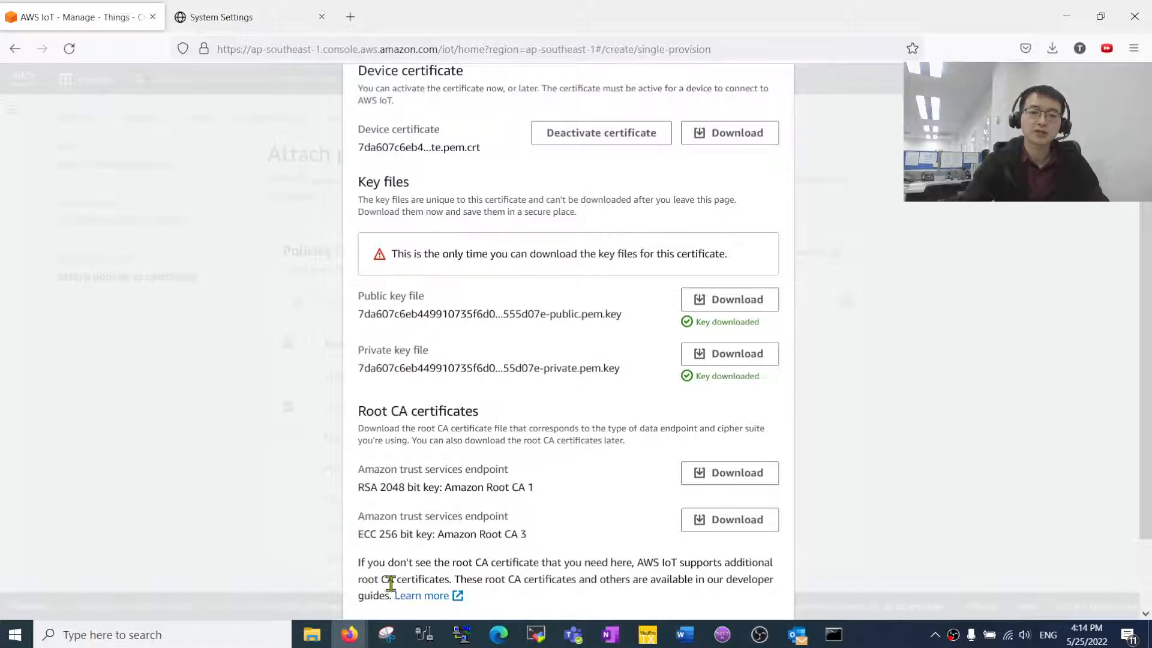
scroll(388, 371, "up", 1)
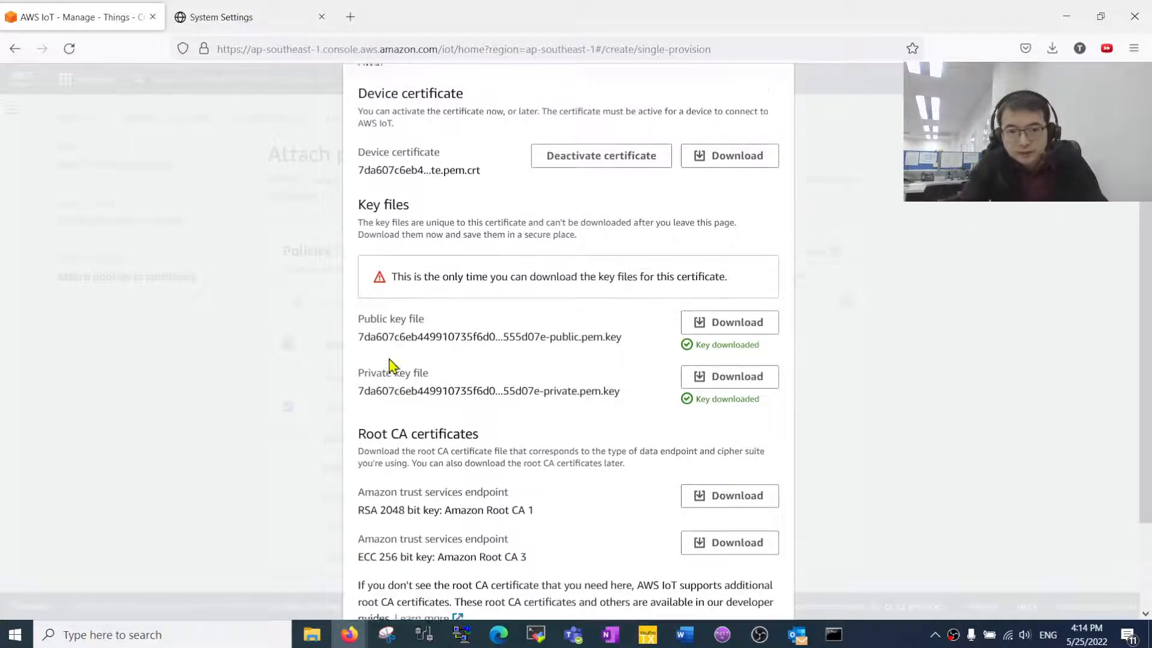
scroll(444, 426, "down", 3)
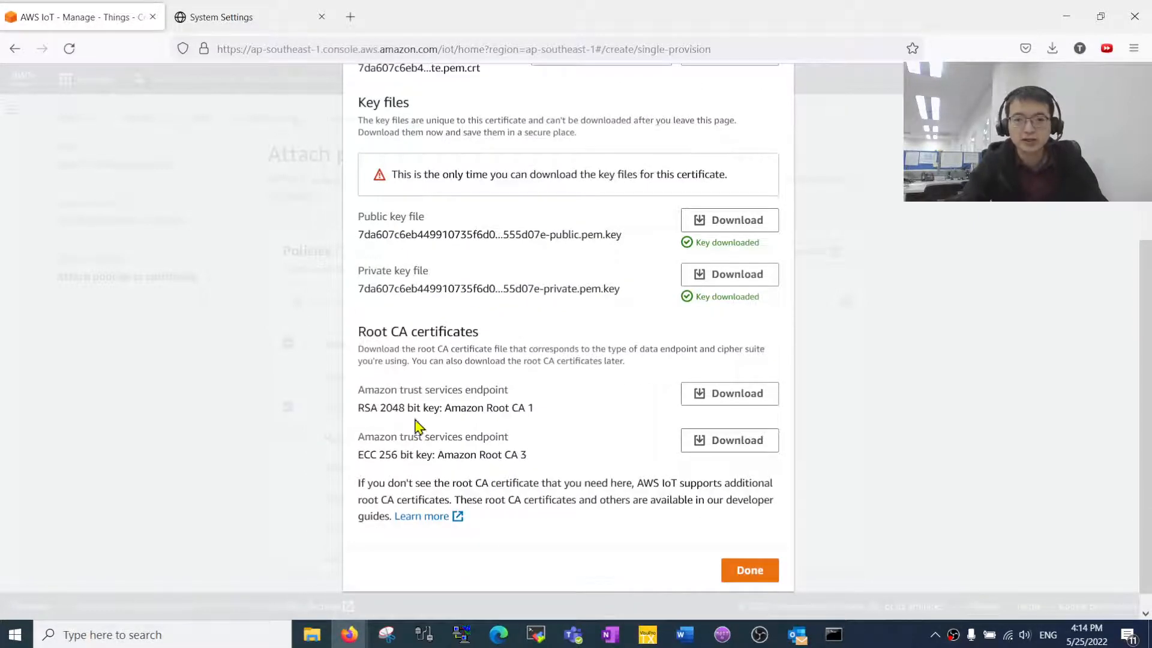
scroll(534, 309, "up", 2)
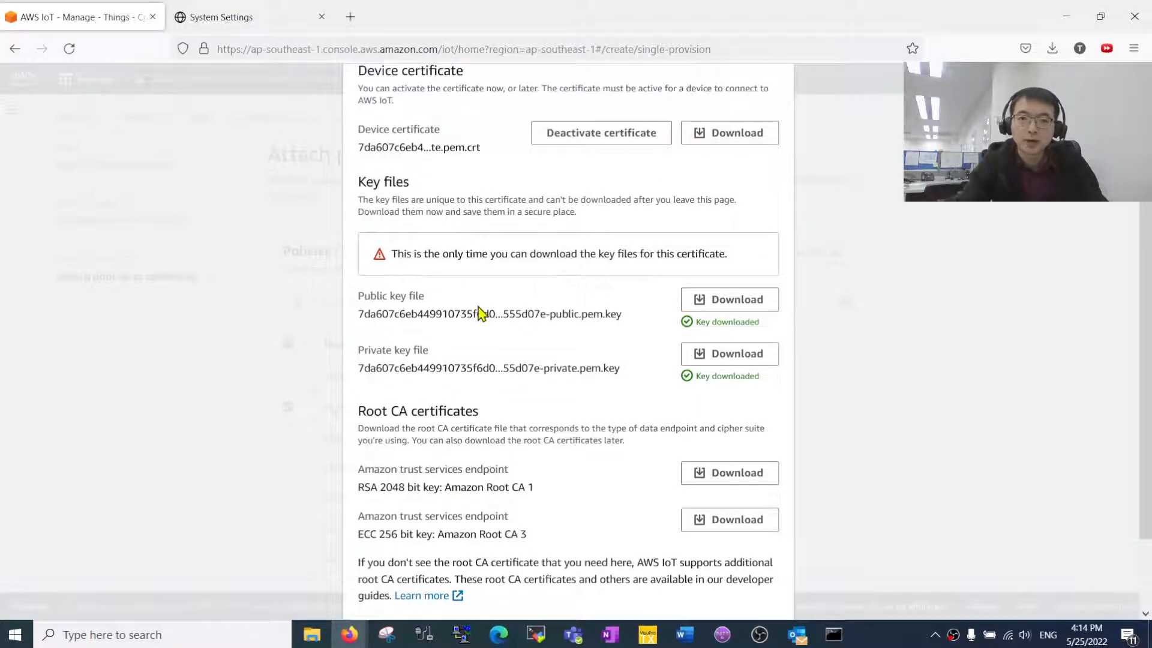
scroll(456, 297, "up", 2)
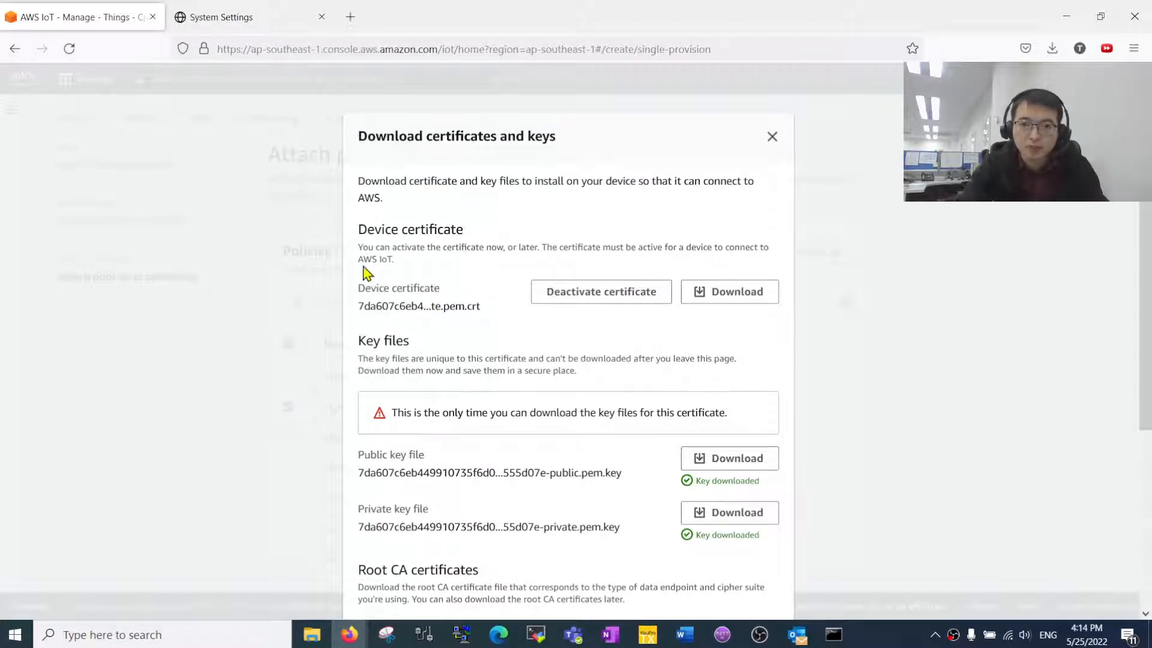
scroll(459, 478, "down", 3)
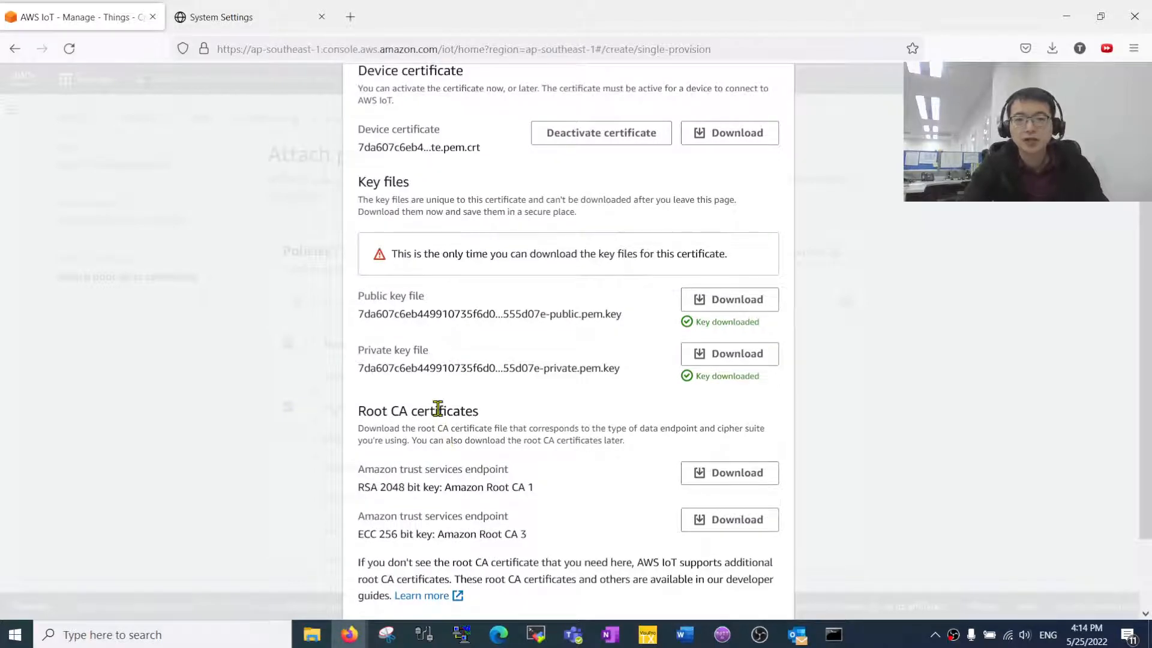
scroll(431, 392, "down", 2)
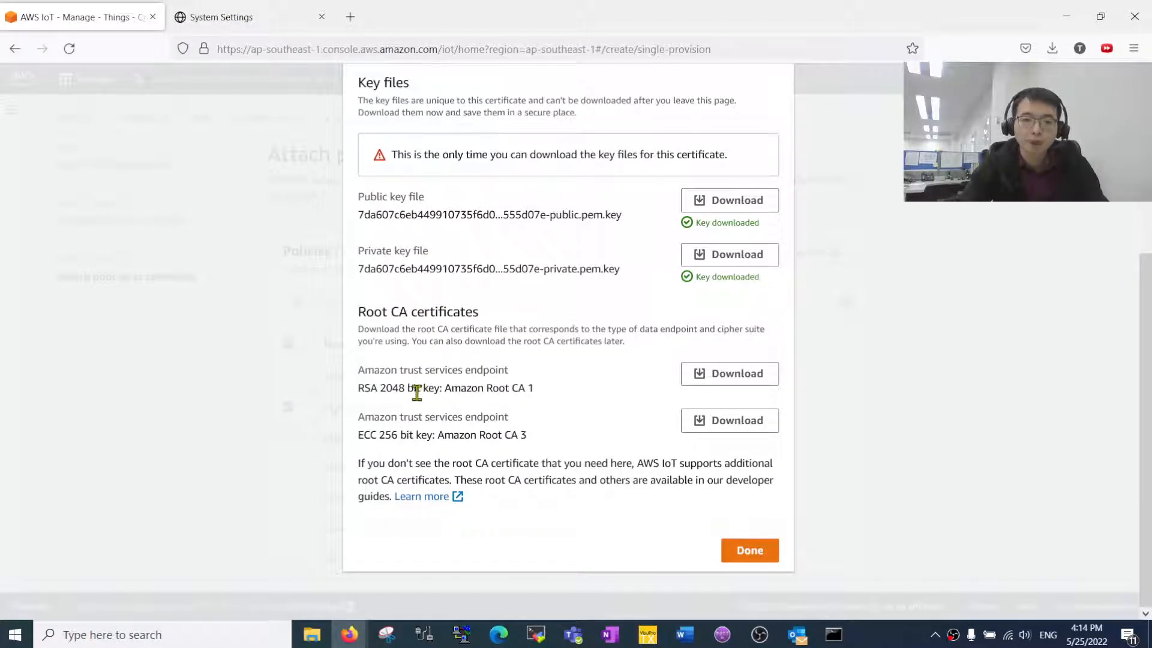
left_click_drag(358, 311, 399, 312)
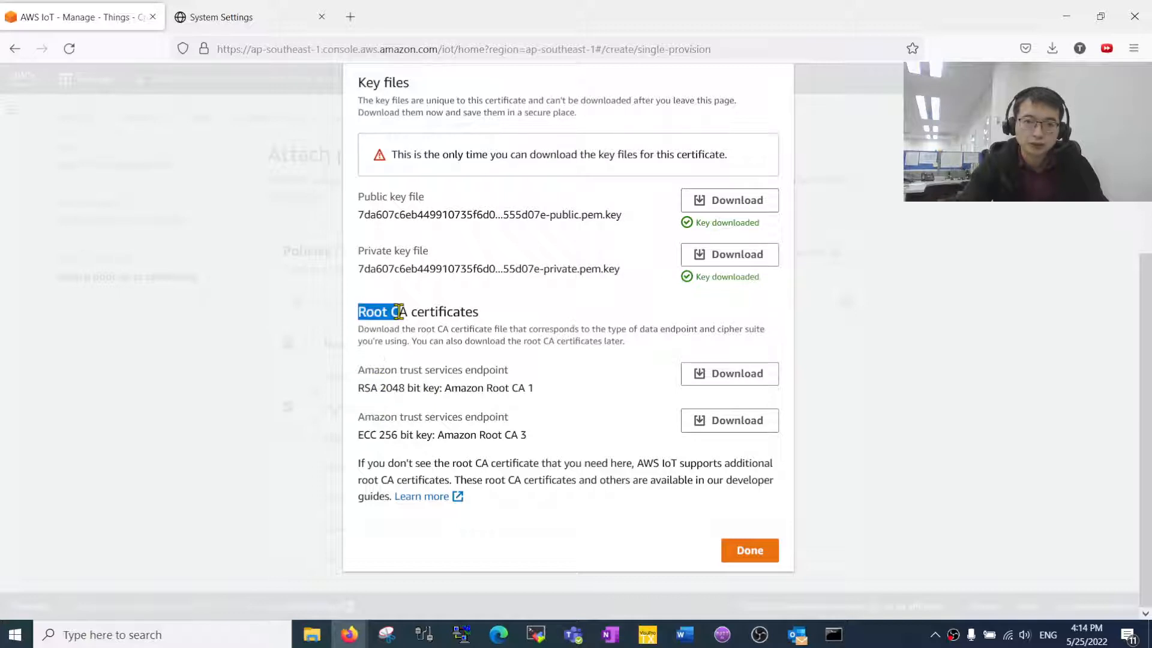
scroll(488, 339, "up", 3)
left_click_drag(374, 130, 456, 127)
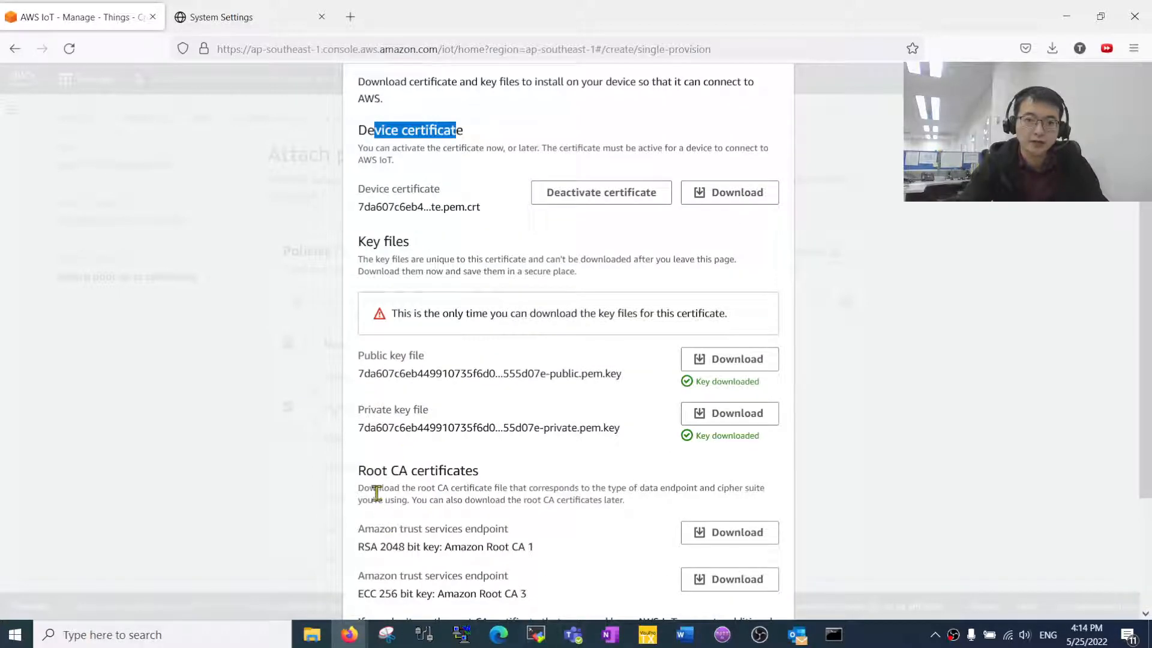
left_click_drag(366, 470, 437, 472)
left_click(507, 502)
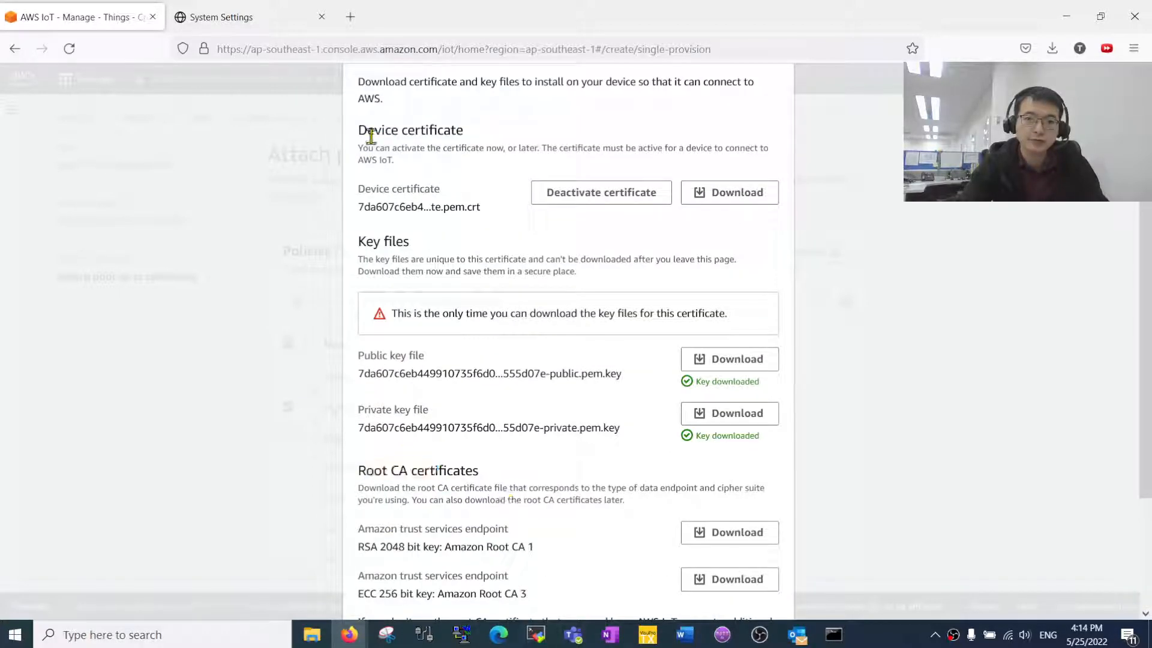
scroll(423, 489, "down", 2)
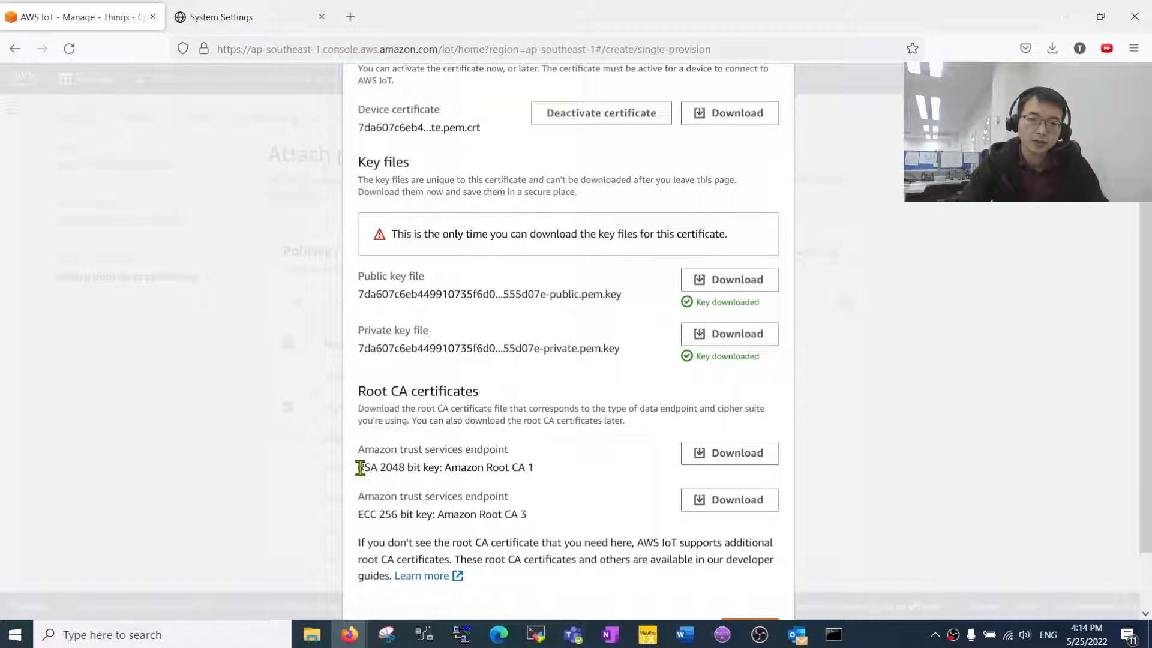
left_click_drag(360, 467, 554, 472)
left_click(545, 473)
left_click(615, 469)
left_click(554, 472)
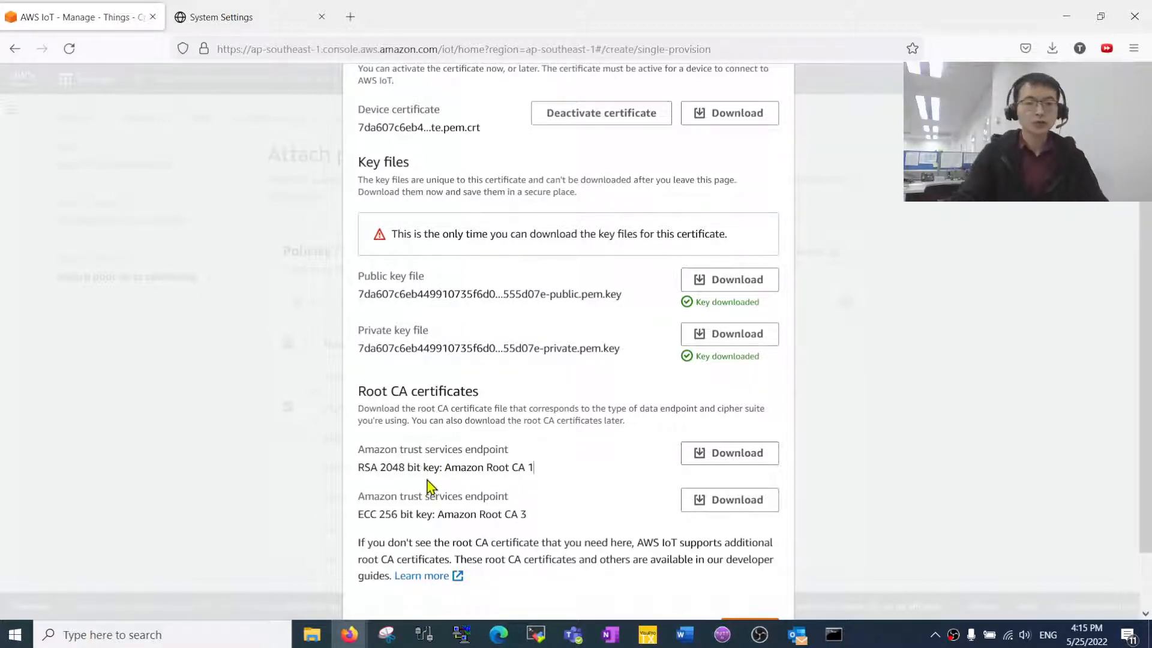
double_click(391, 515)
left_click(580, 514)
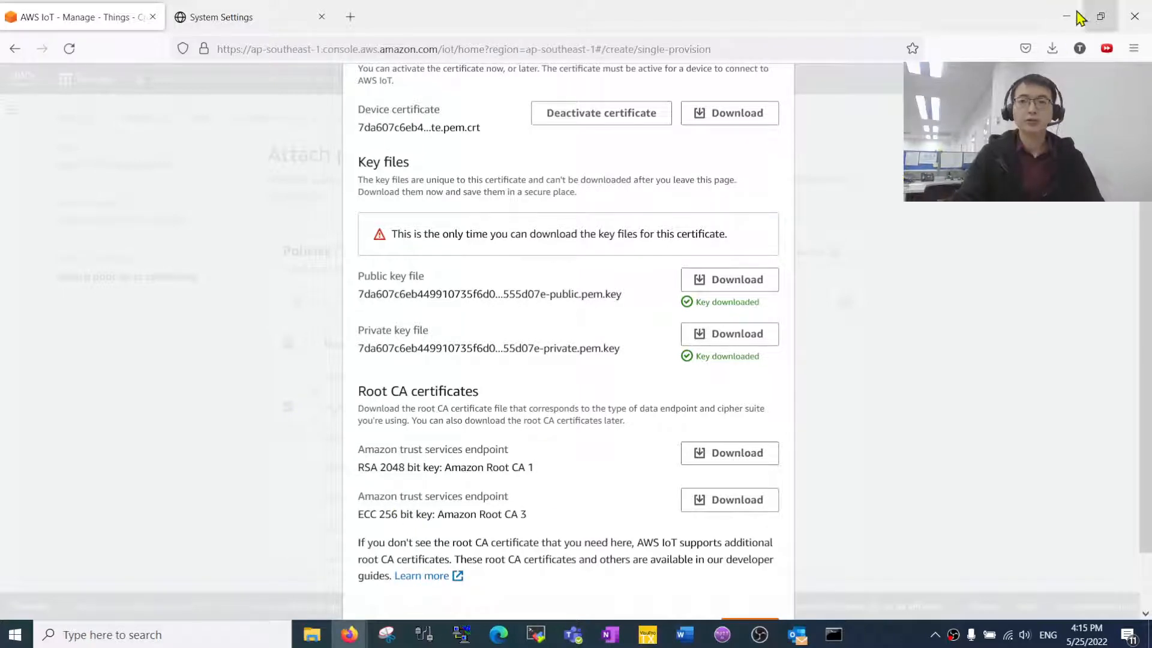
- Enter demotsPro as the Device ID in TX VisuPro's Amazon AWS broker settings
key("alt+Tab")
key("alt+Tab")
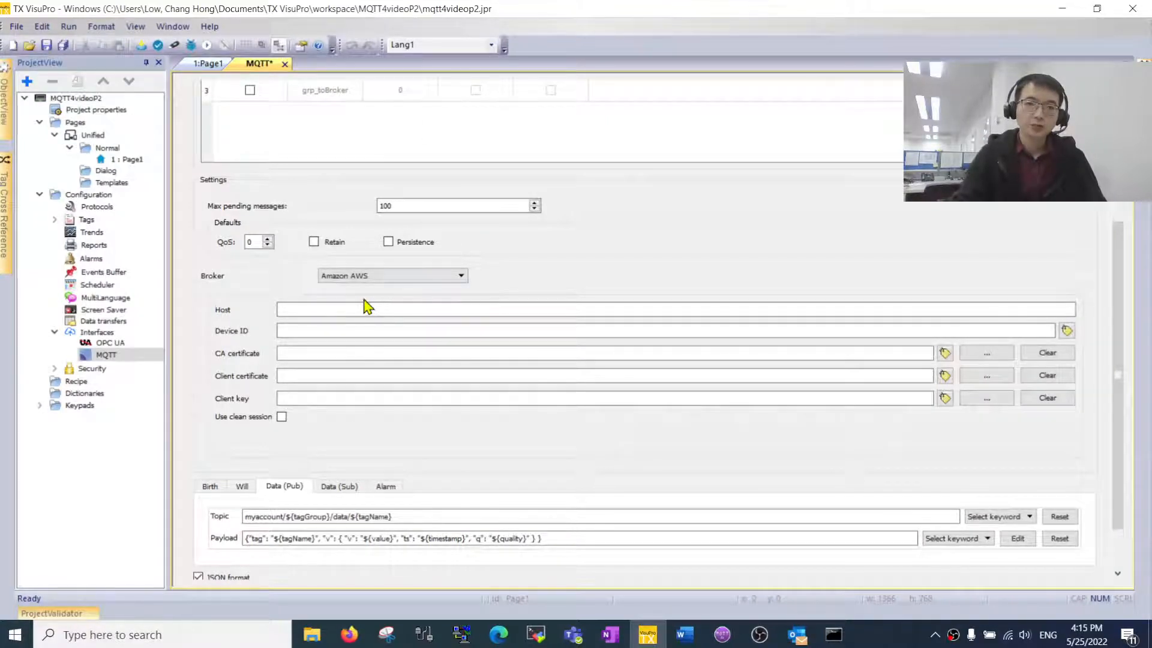
left_click(337, 331)
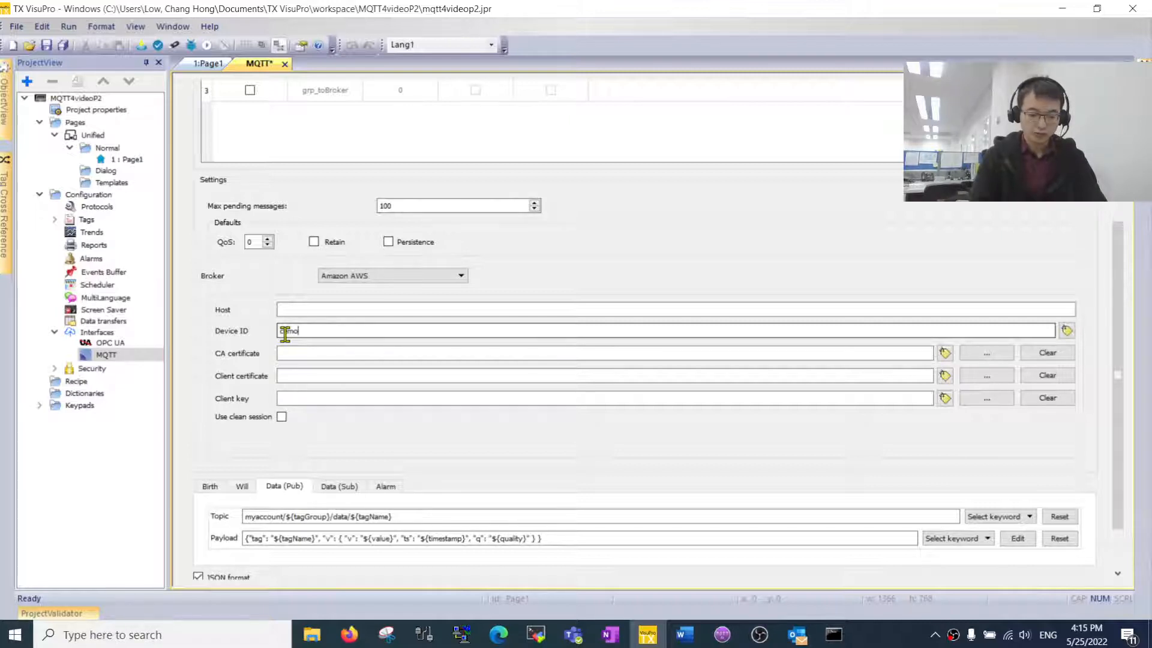
type("Pro")
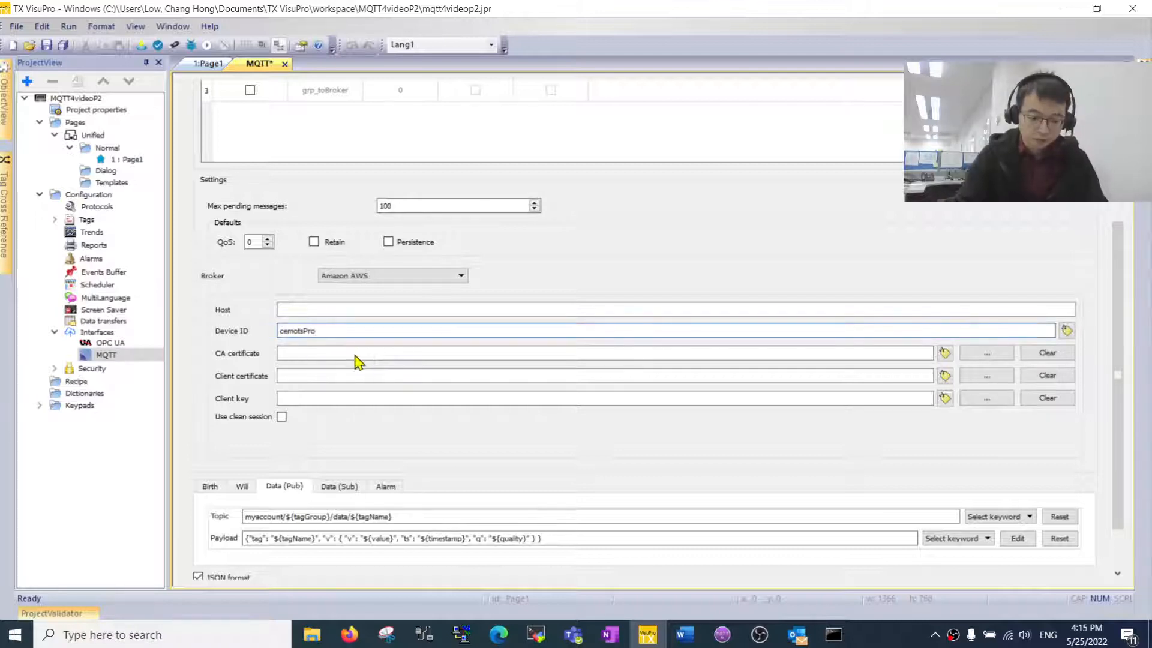
type("d")
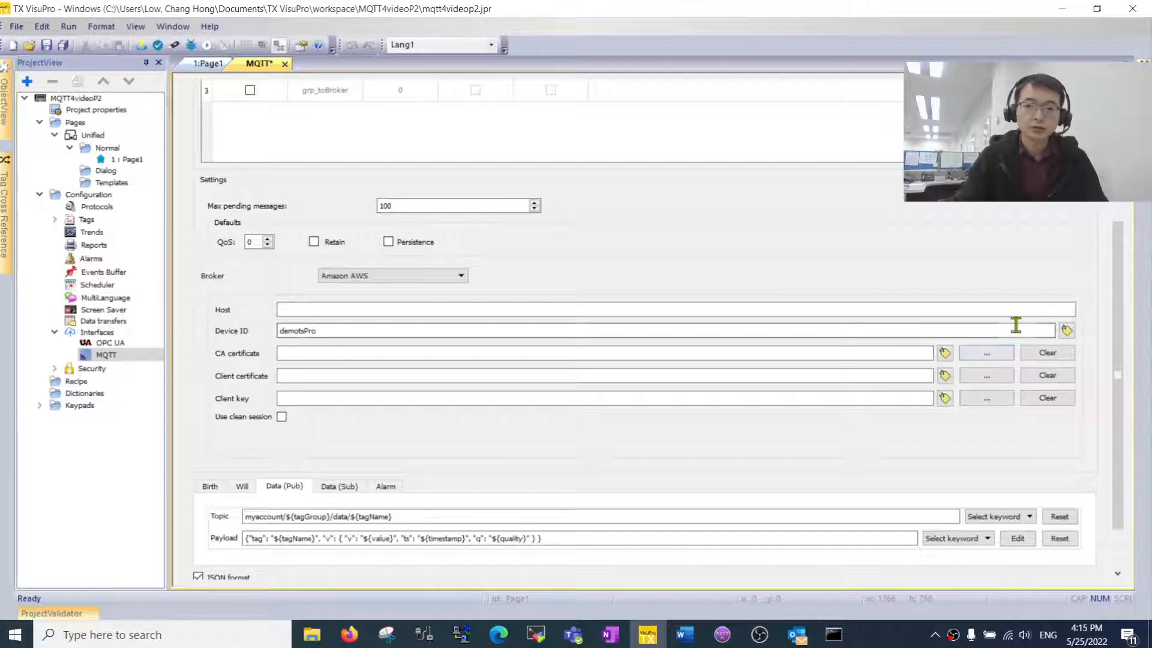
- Load AmazonRootCA1.pem as the CA certificate
left_click(990, 355)
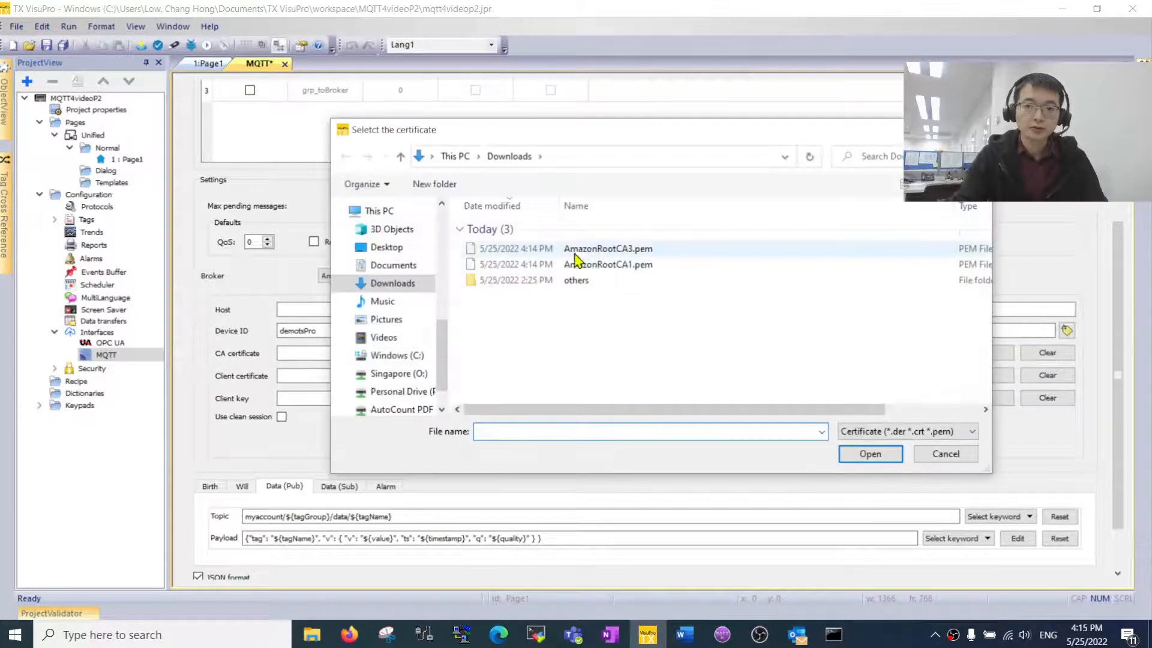
left_click(651, 266)
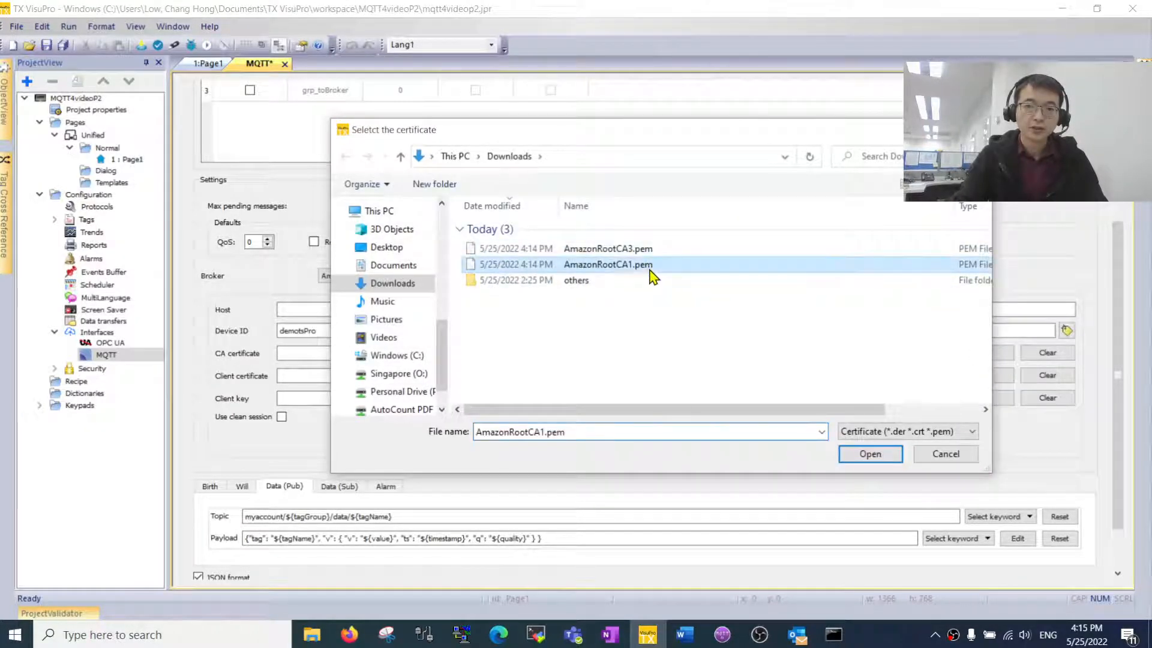
left_click(869, 456)
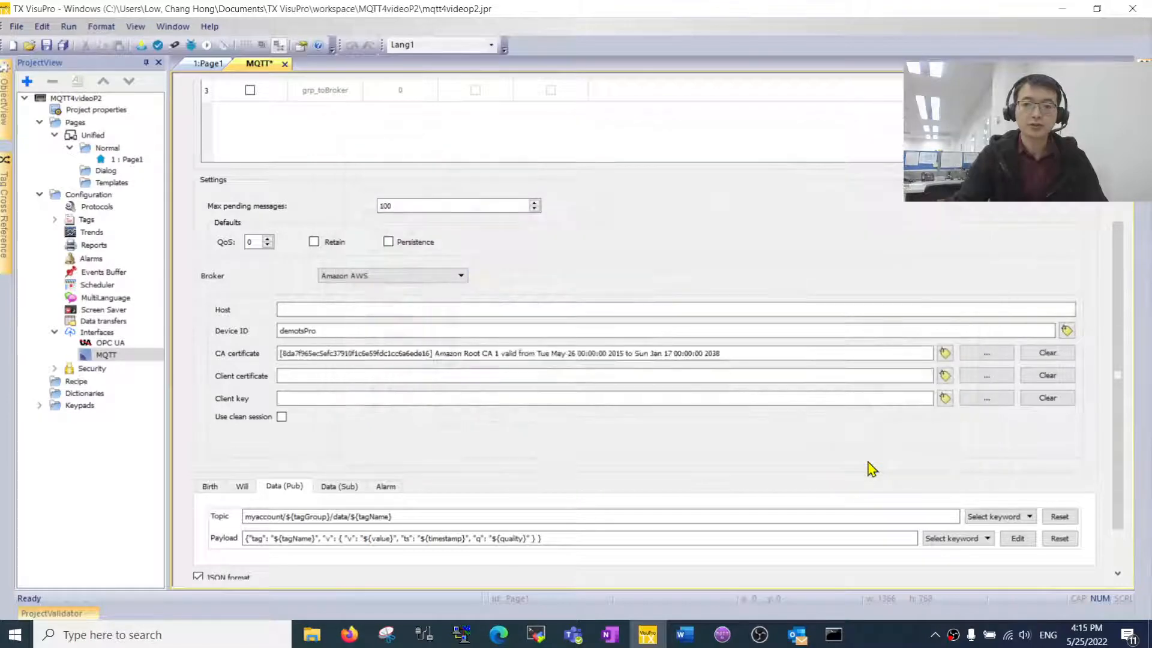
- Browse twice for a client certificate file, cancelling both times because none is usable yet
left_click(985, 375)
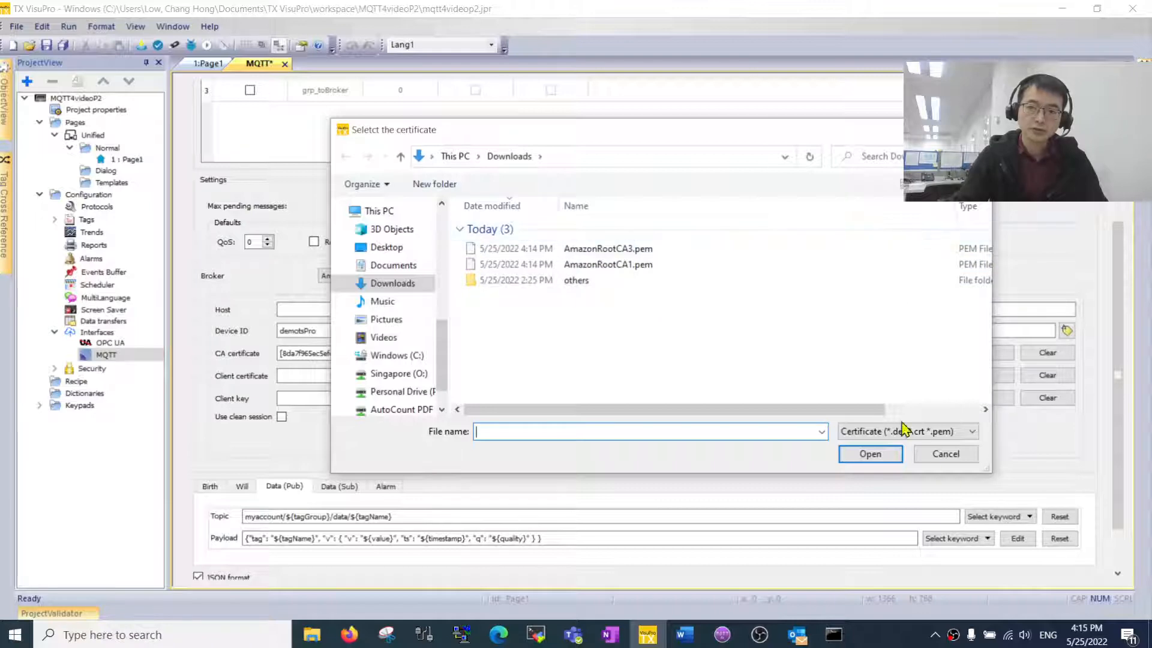
left_click(946, 454)
mouse_move(312, 635)
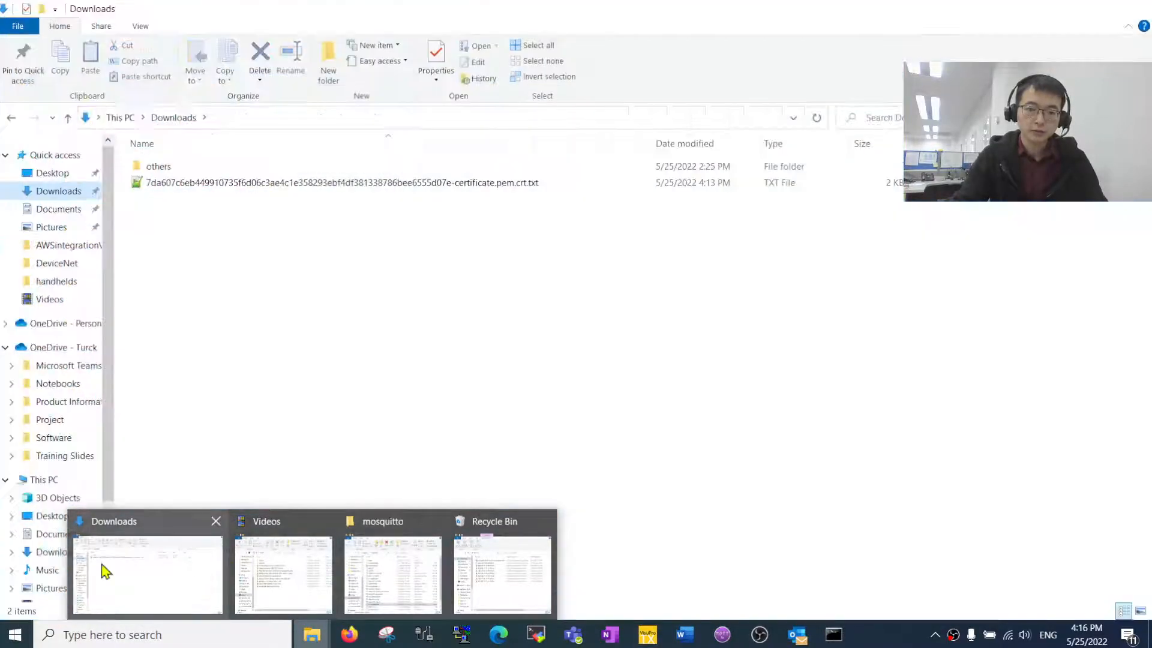
left_click(123, 567)
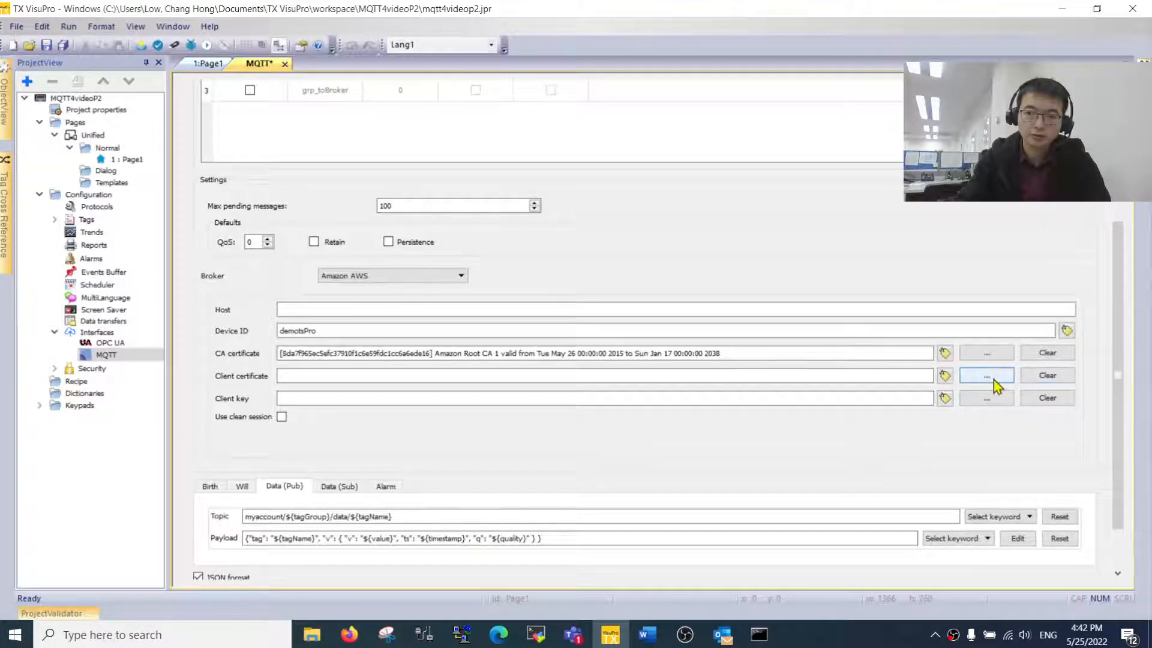
left_click(992, 379)
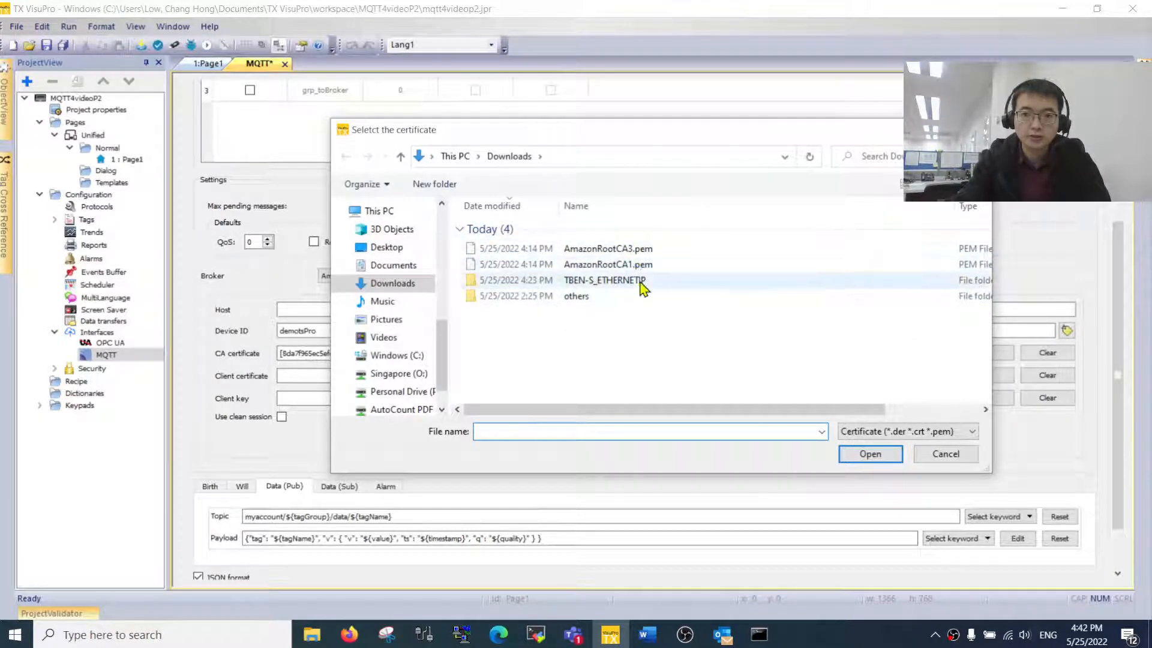
left_click(928, 460)
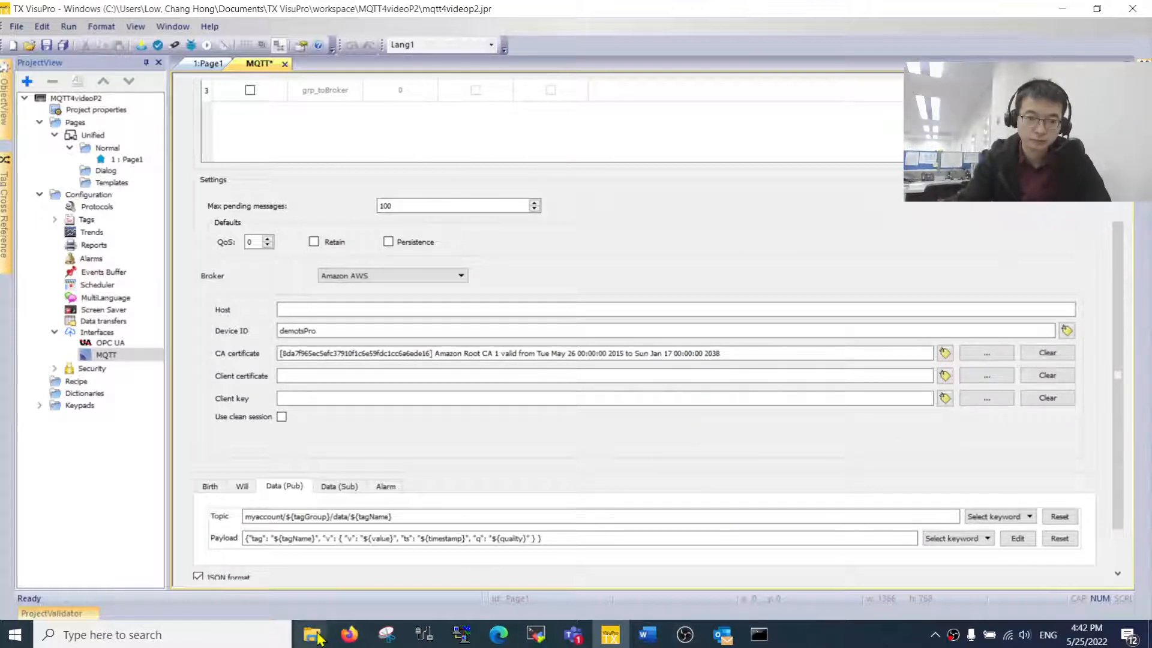
- Rename the downloaded device certificate from .pem.crt.txt to .pem.crt, then minimize Downloads
mouse_move(312, 635)
left_click(552, 567)
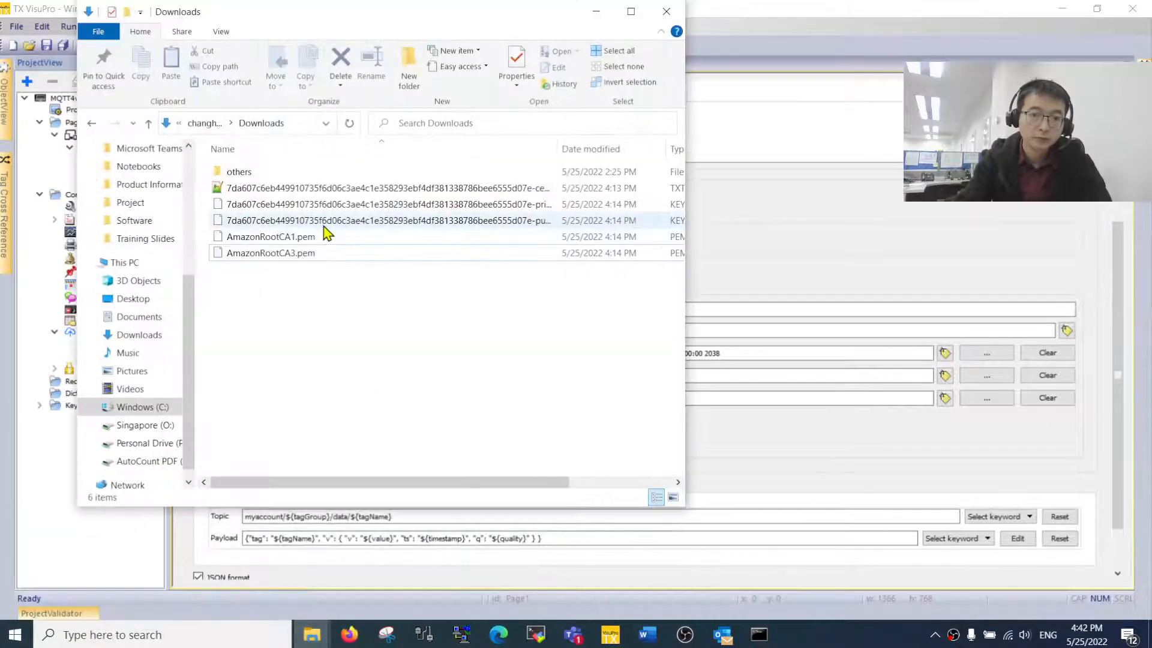
left_click(336, 189)
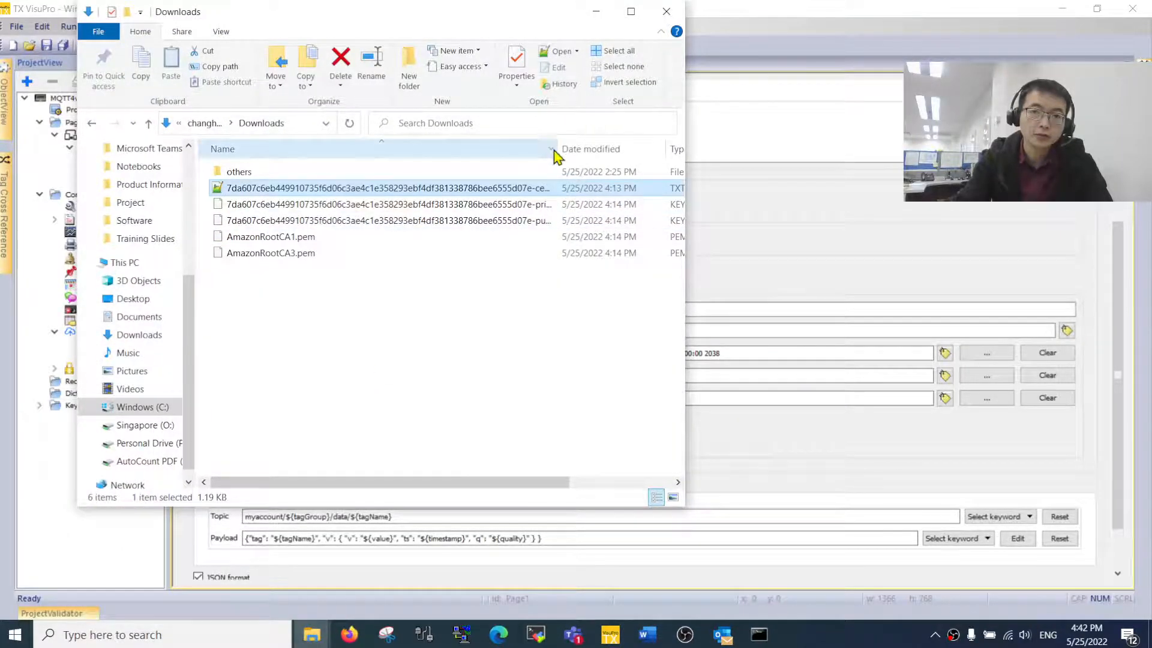
left_click_drag(555, 150, 634, 152)
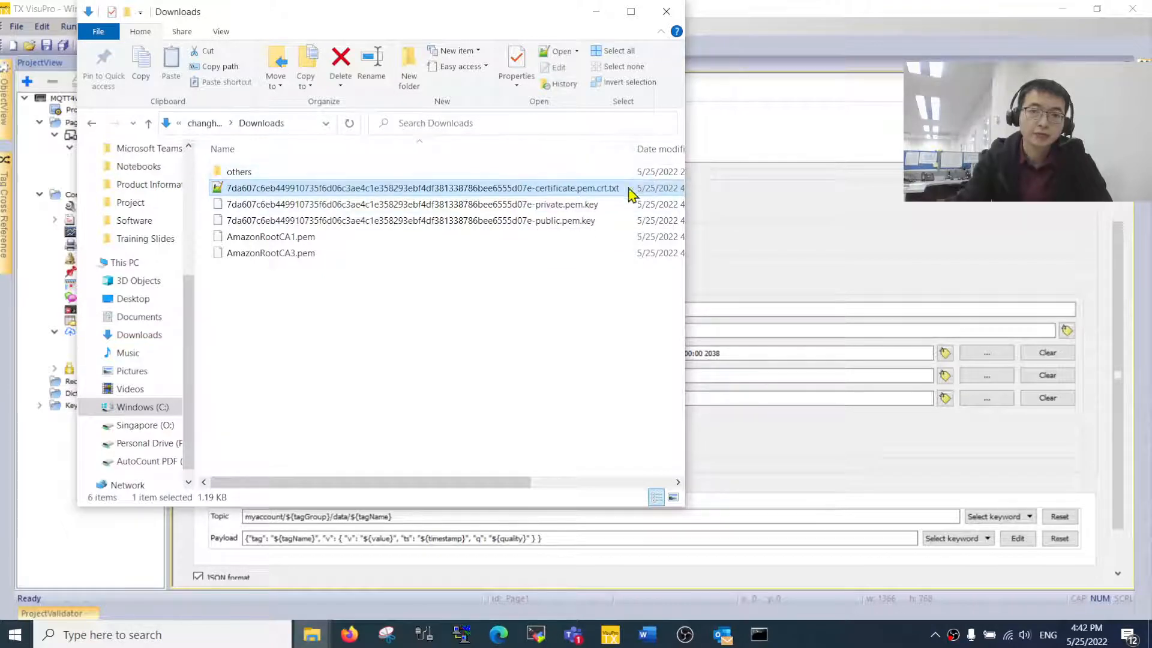
left_click(608, 191)
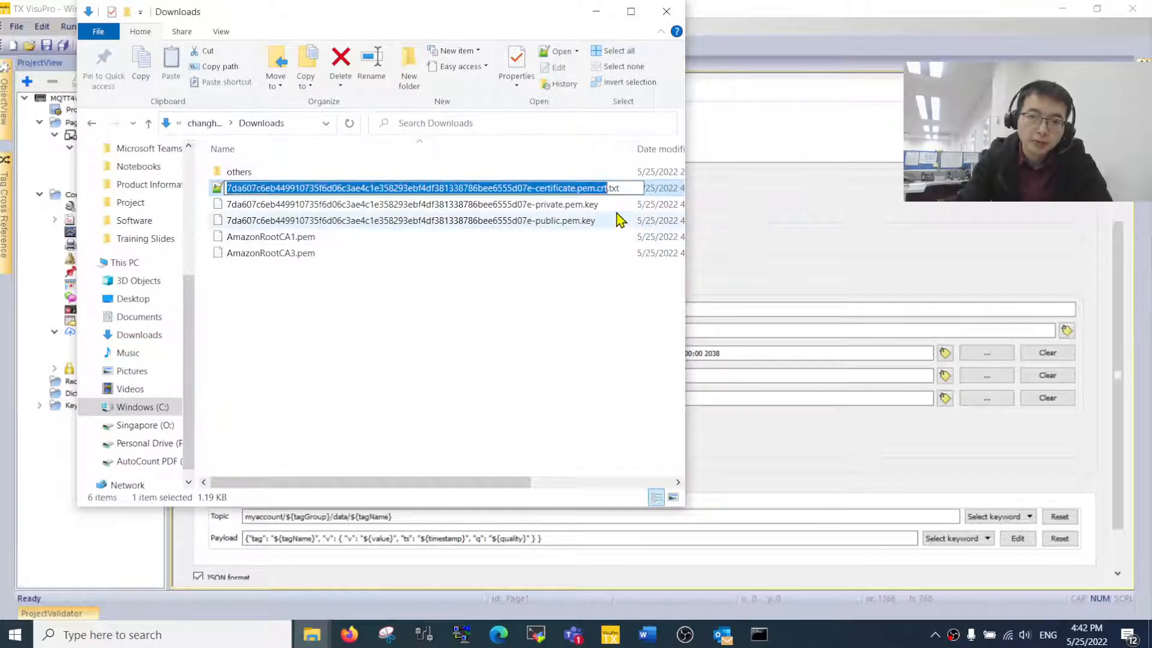
left_click(611, 189)
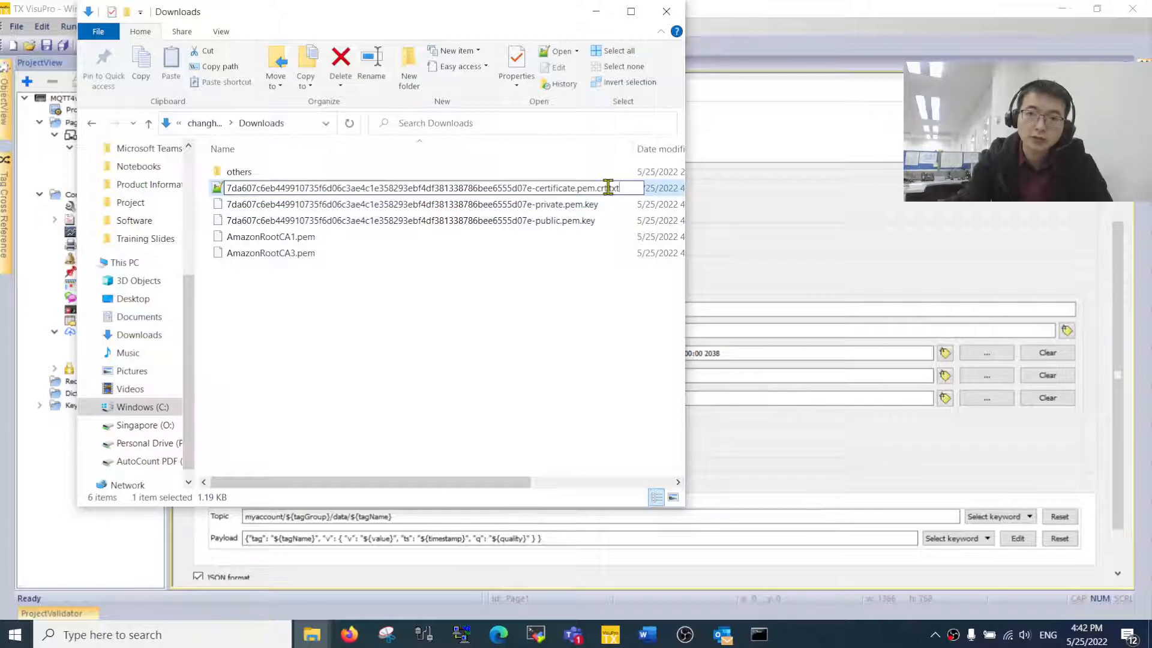
key("BackSpace")
key("BackSpace")
key("BackSpace")
key("BackSpace")
key("Return")
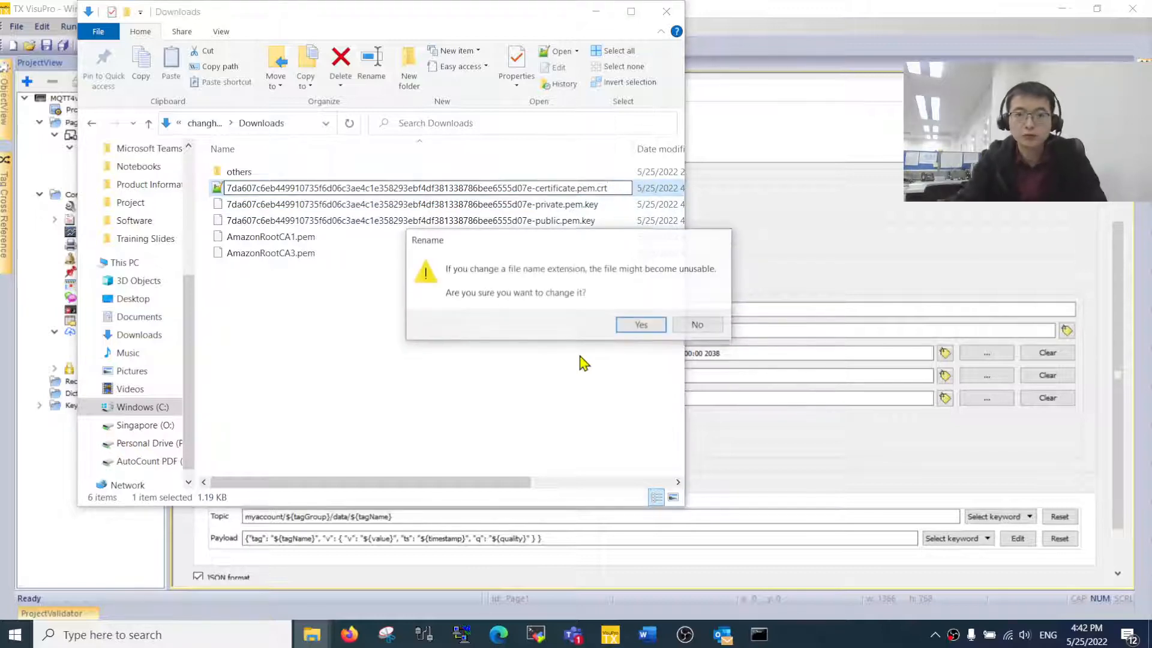
left_click(639, 324)
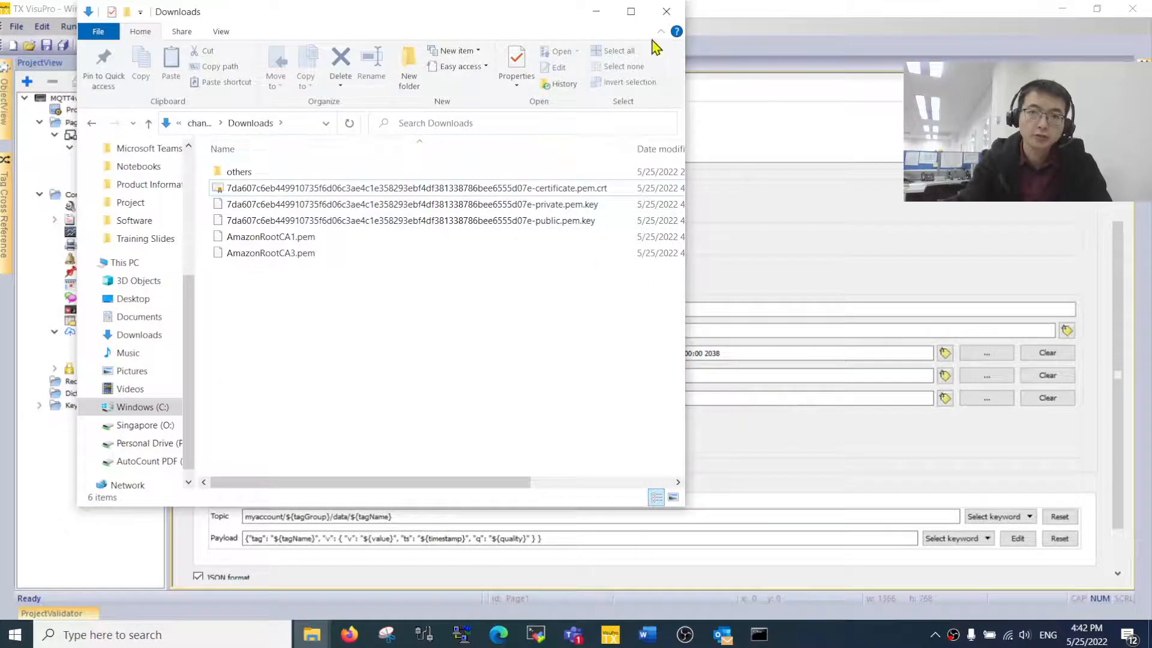
left_click(596, 12)
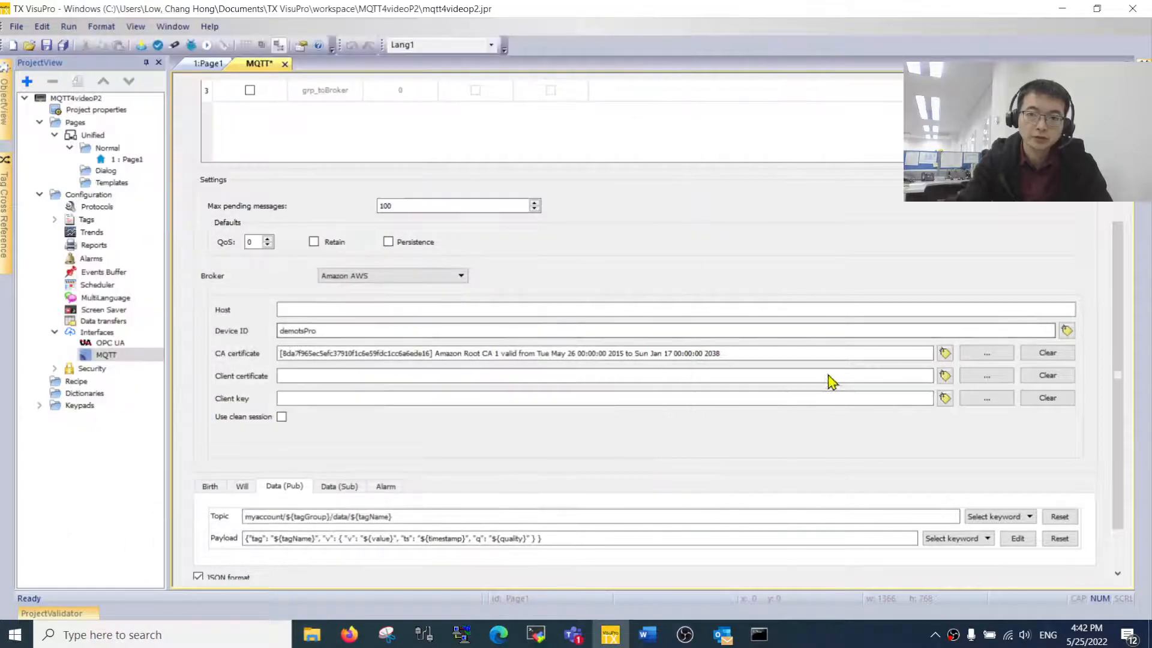
- Load the renamed .pem.crt file as the client certificate
left_click(972, 377)
left_click(684, 280)
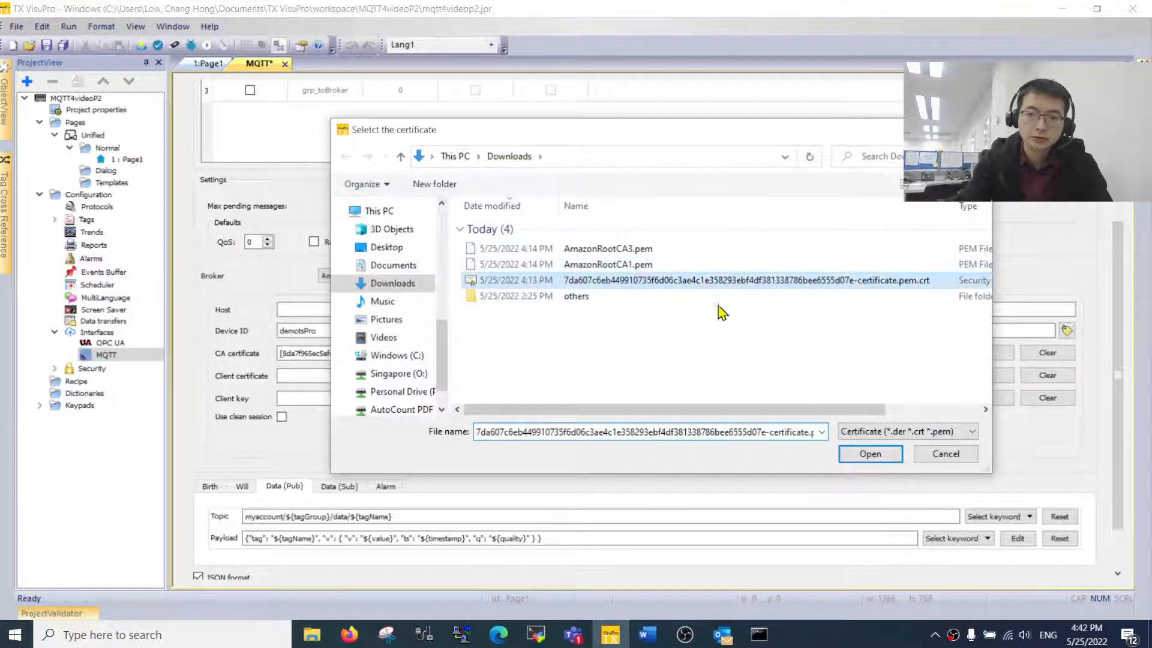
left_click(870, 454)
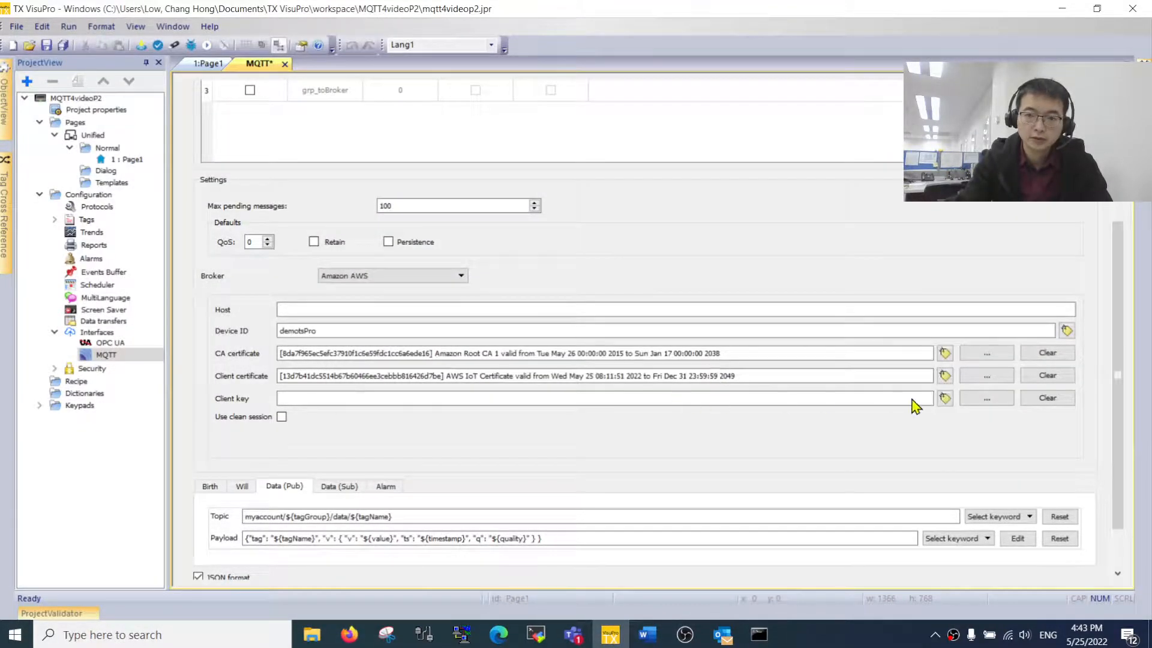
- Load private.pem.key as the client key and enable Use clean session
left_click(986, 398)
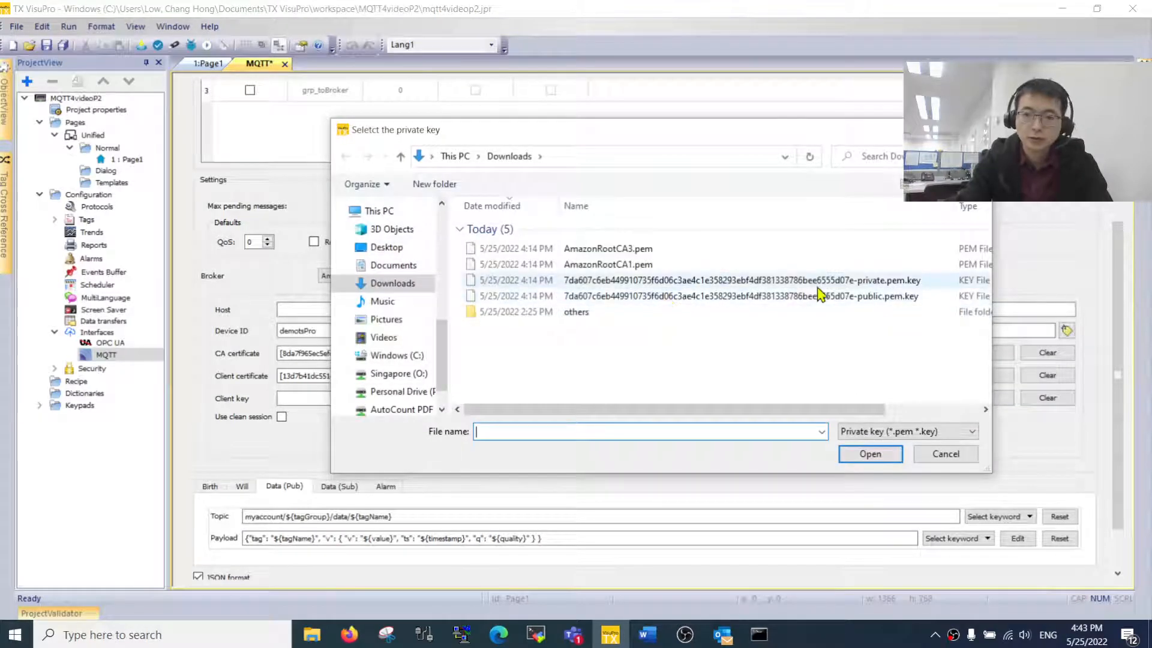
left_click(835, 282)
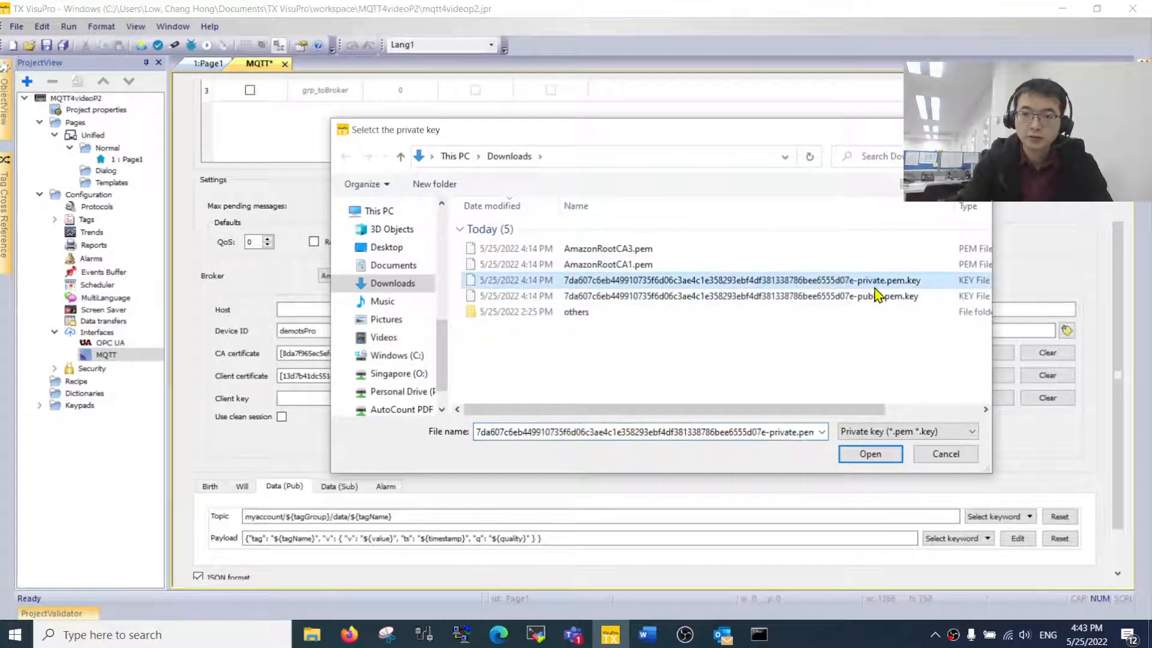
left_click(869, 454)
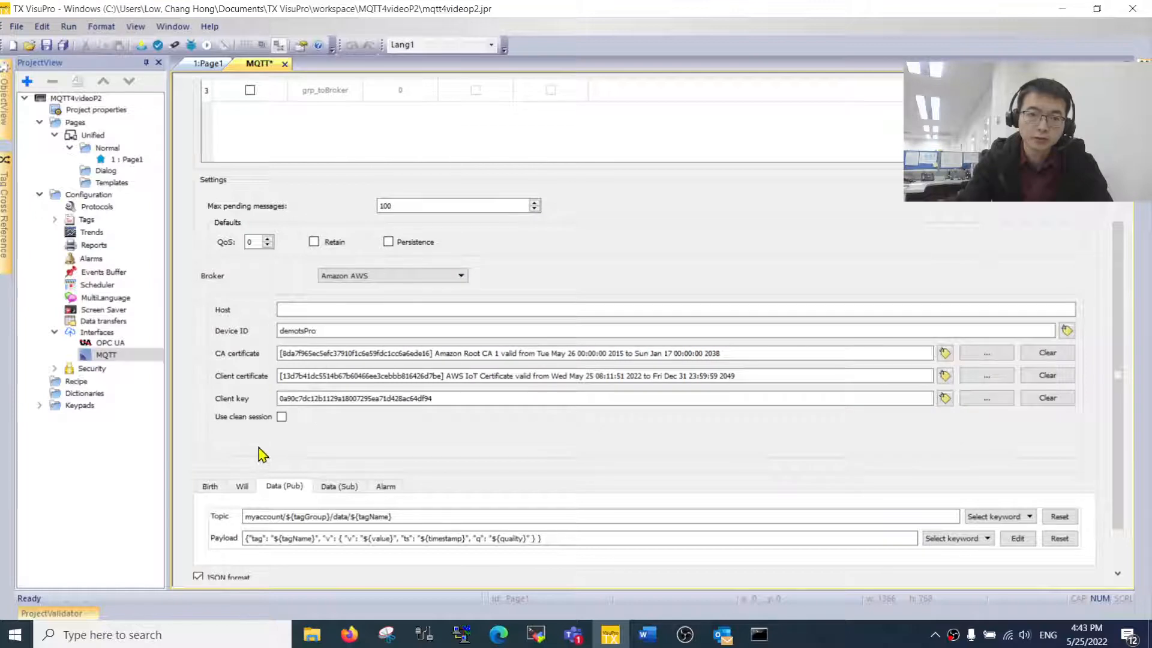
left_click(281, 417)
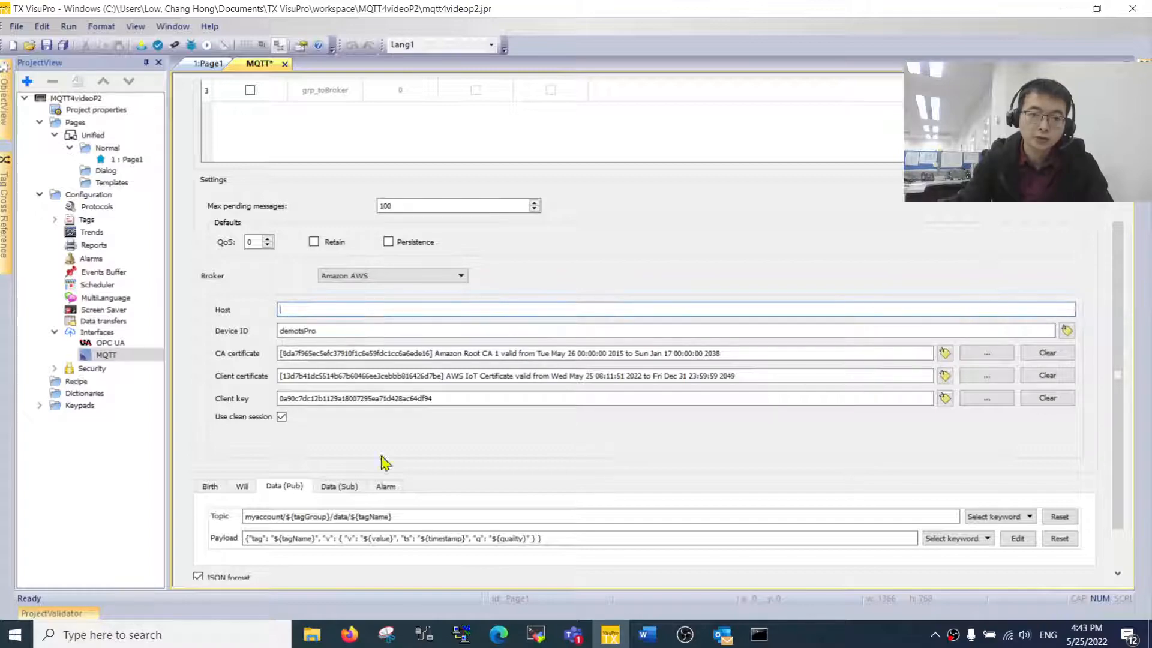
left_click(350, 634)
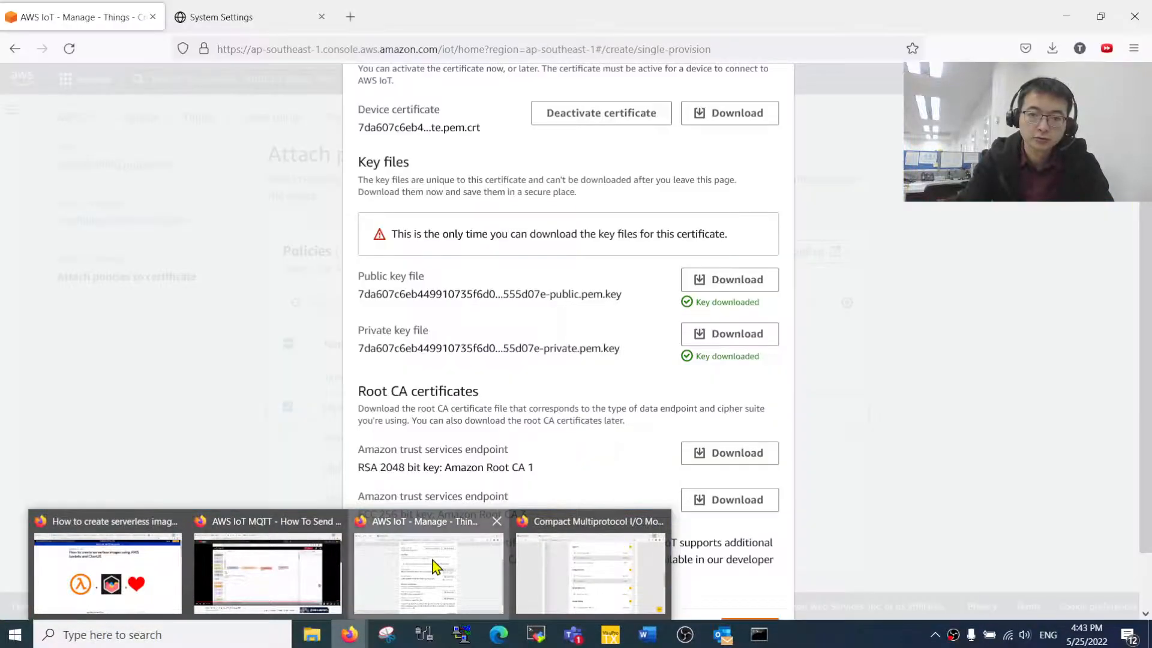
- Finish creating the TxProDemo thing in the AWS IoT Console
left_click(435, 567)
left_click(913, 391)
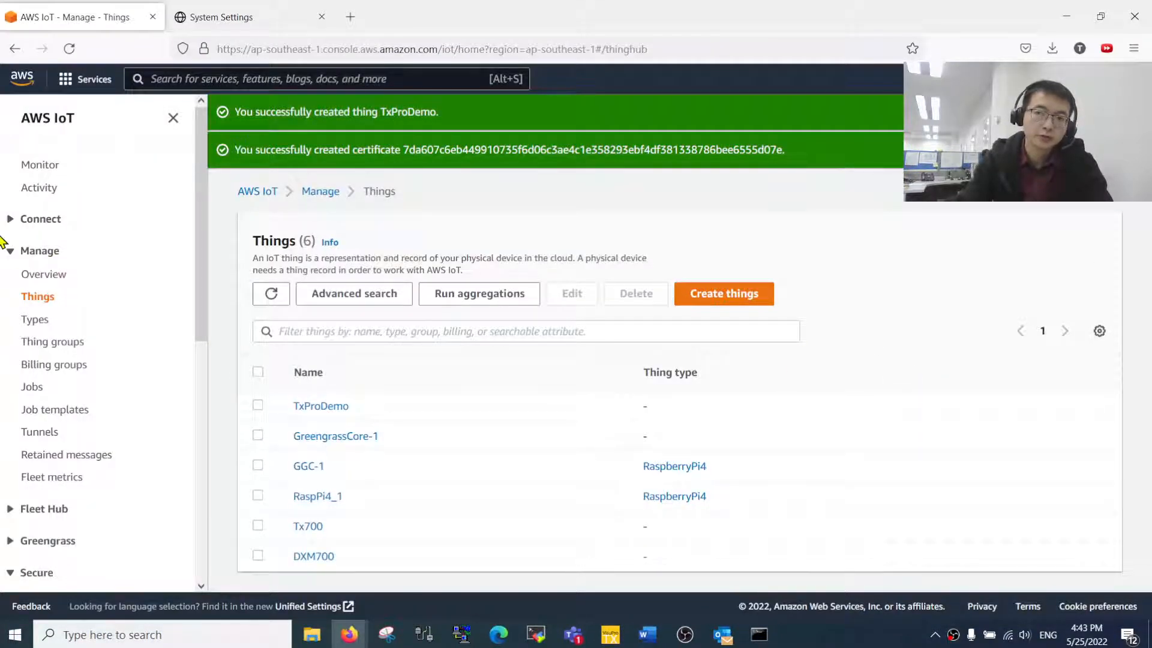
scroll(63, 528, "down", 5)
- Copy the device data endpoint from the AWS IoT Settings page
left_click(53, 520)
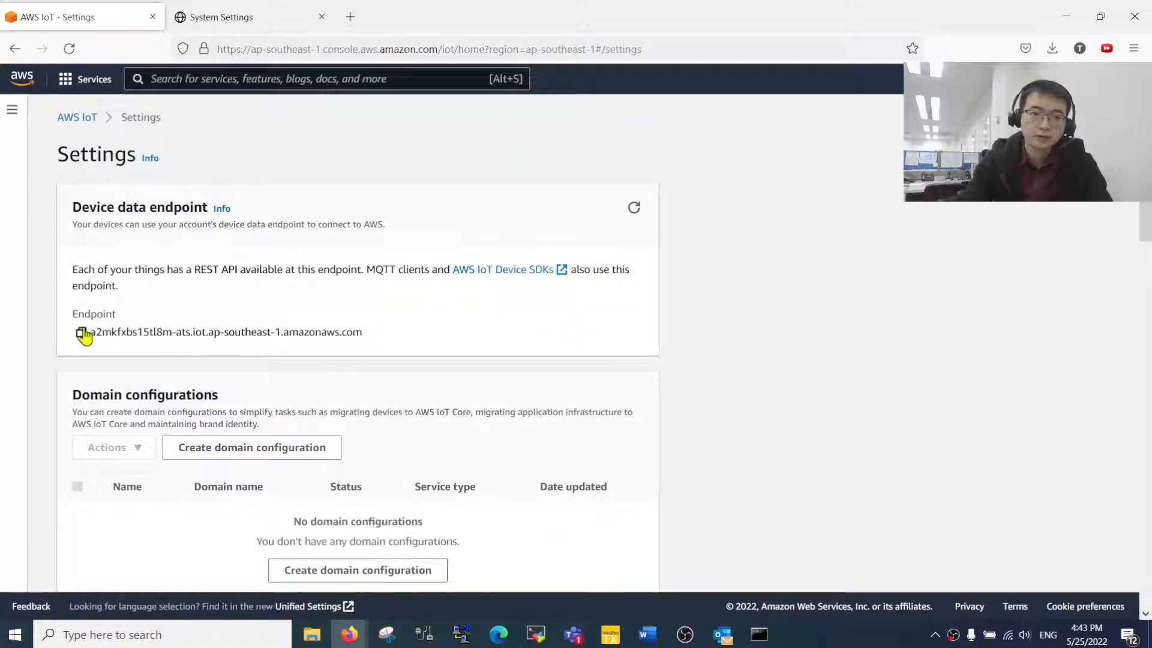
left_click(80, 335)
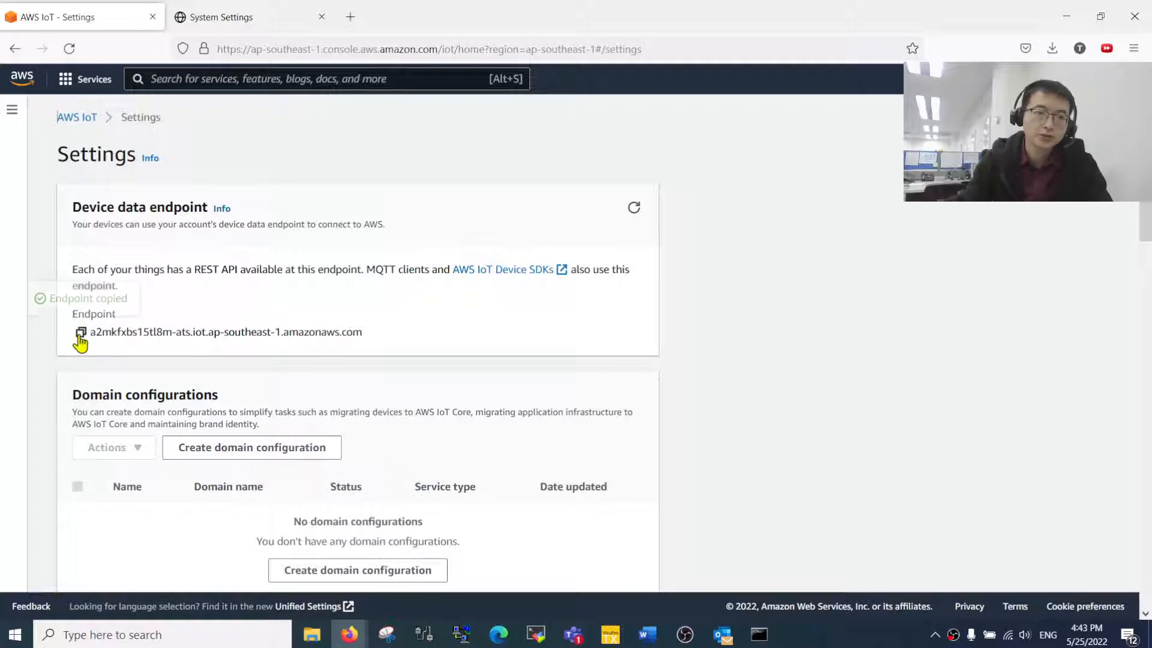
mouse_move(91, 329)
left_mouse_down()
mouse_move(357, 332)
mouse_move(91, 329)
left_mouse_up()
left_click_drag(91, 330, 380, 337)
left_click(394, 338)
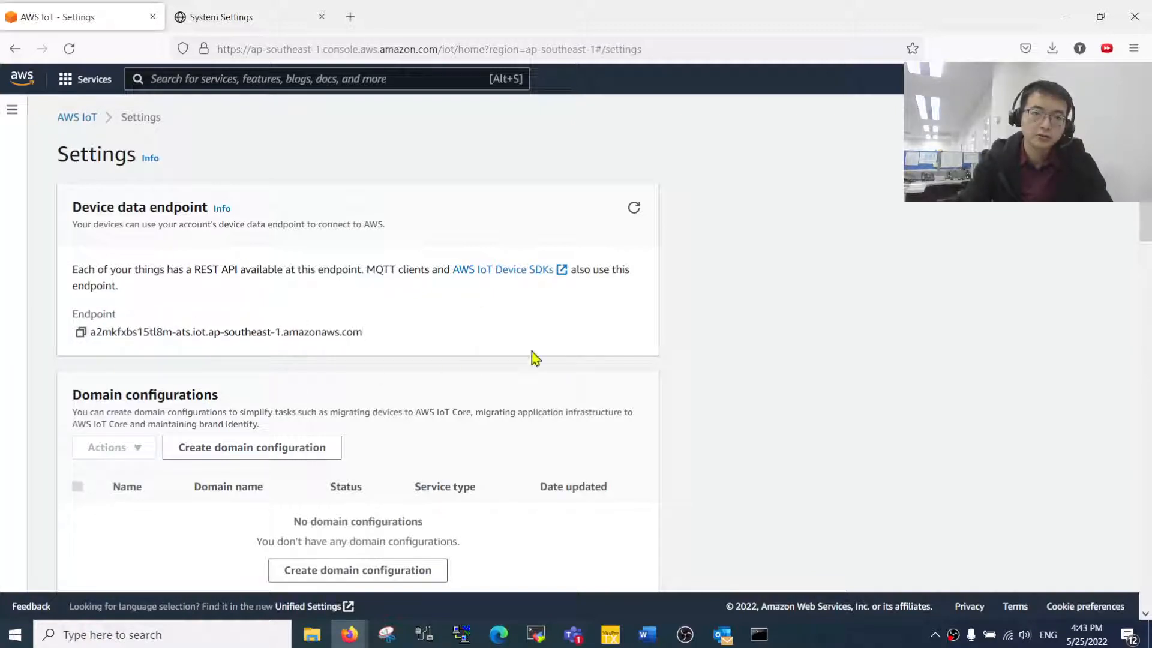
key("alt")
key("alt")
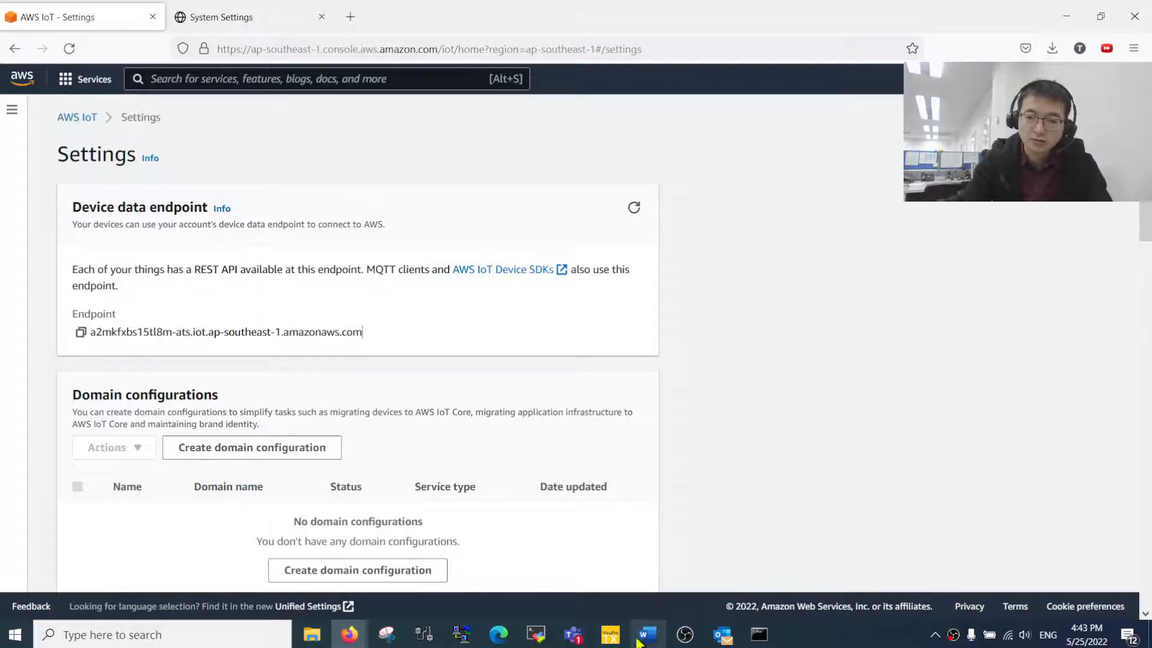
left_click(610, 634)
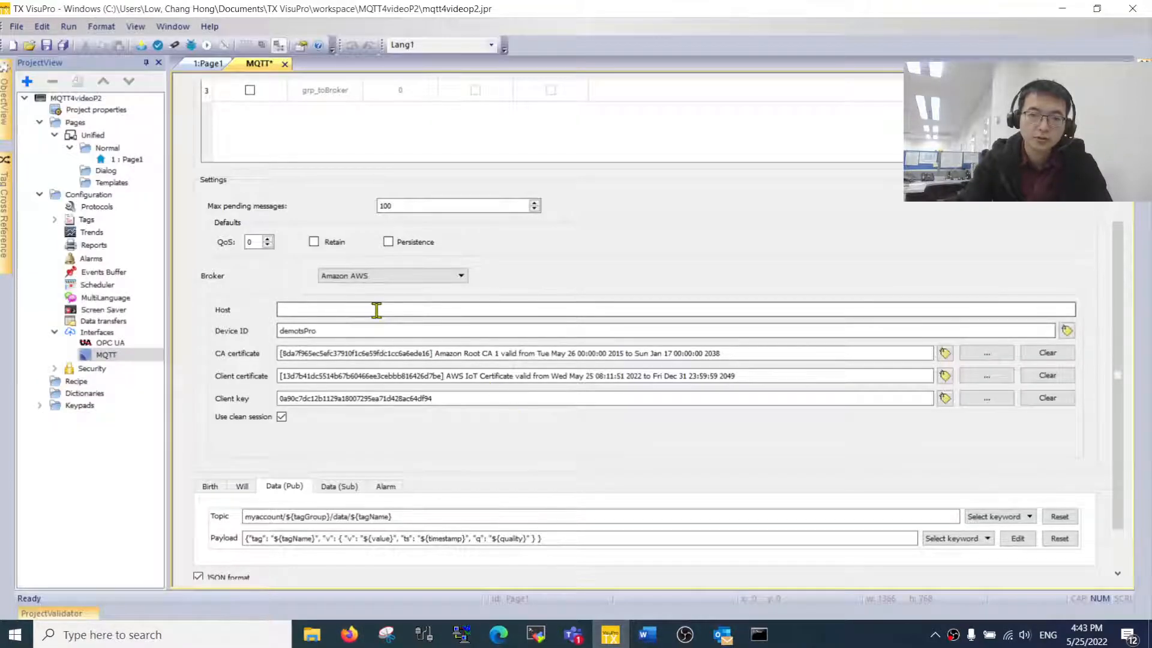
- Paste the AWS IoT device data endpoint into the Host field
left_click(298, 311)
key("ctrl+v")
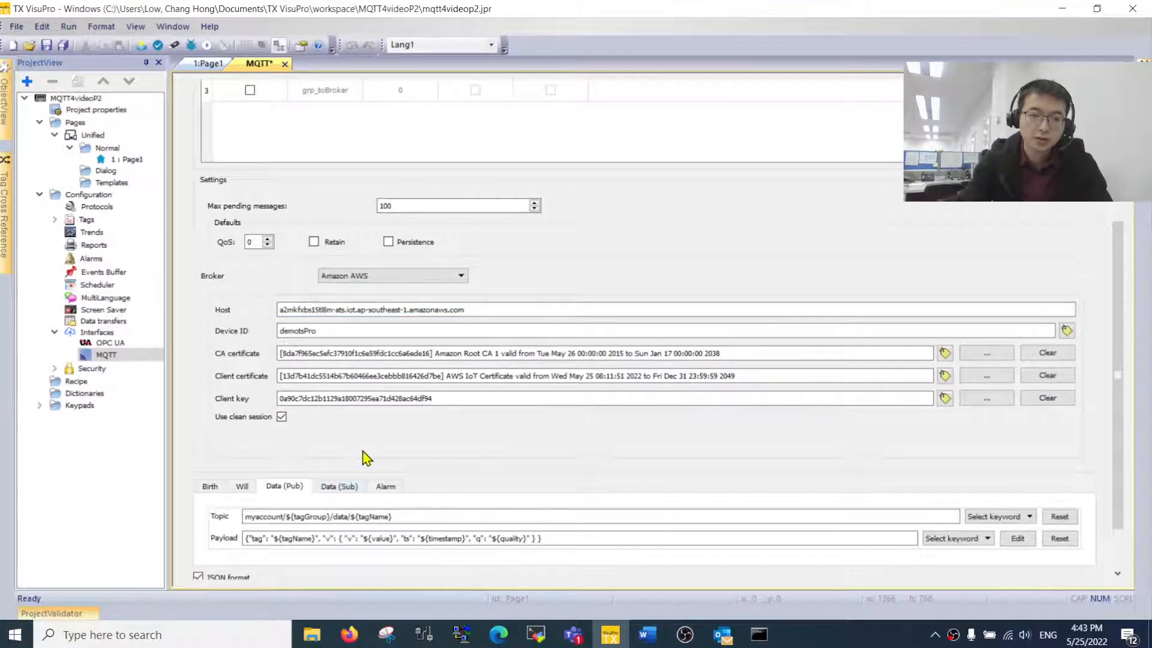
scroll(359, 465, "down", 2)
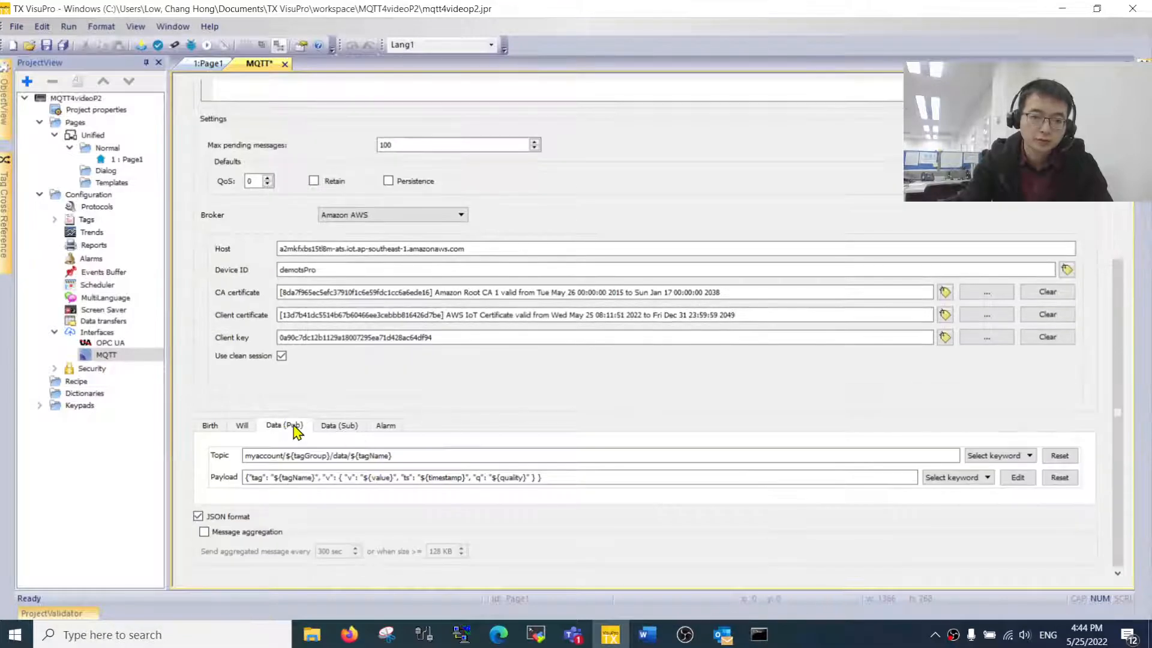
- Review the publish topic myaccount/${tagGroup}/data/${tagName} and the Will topic
left_click_drag(445, 454, 31, 462)
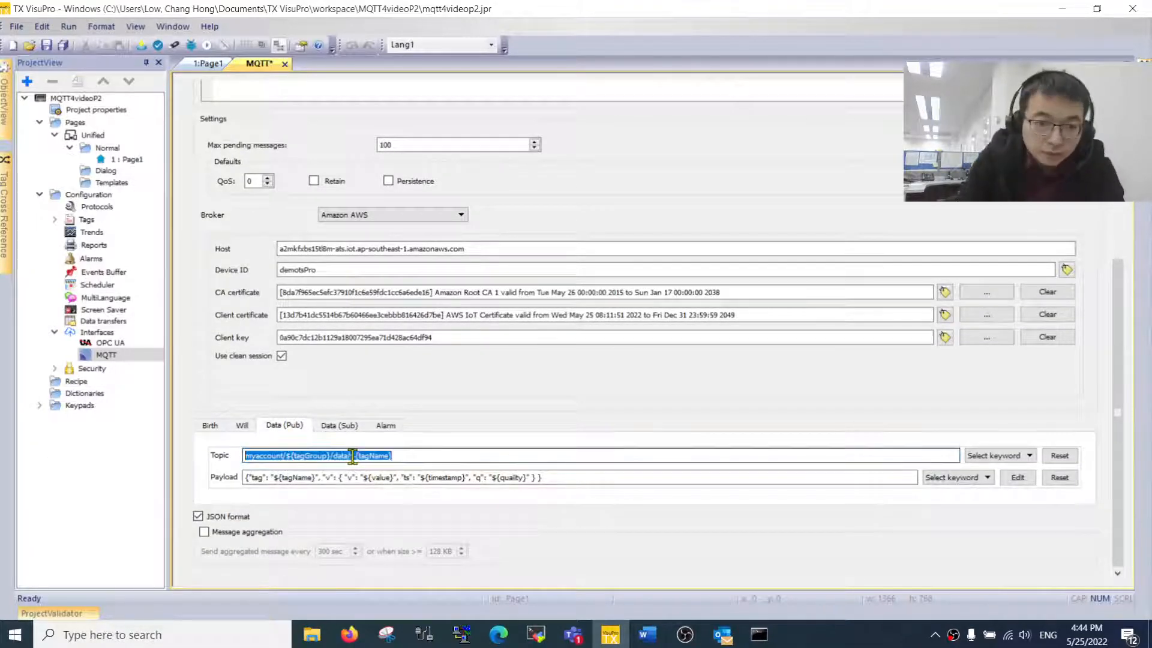
left_click(332, 456)
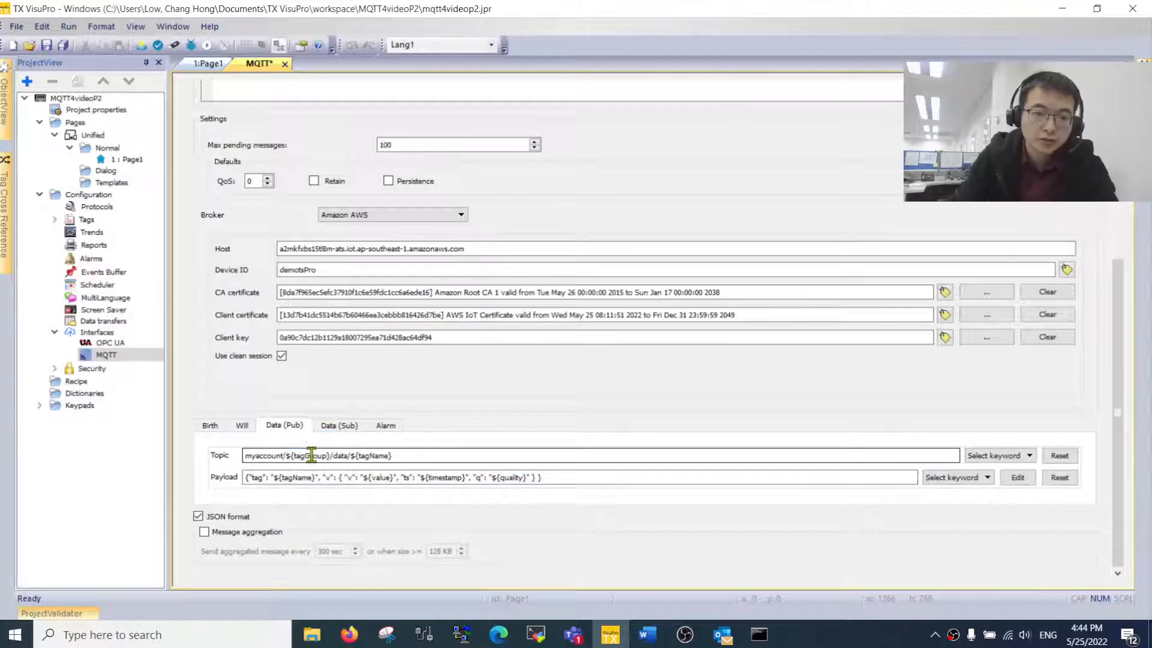
left_click(241, 426)
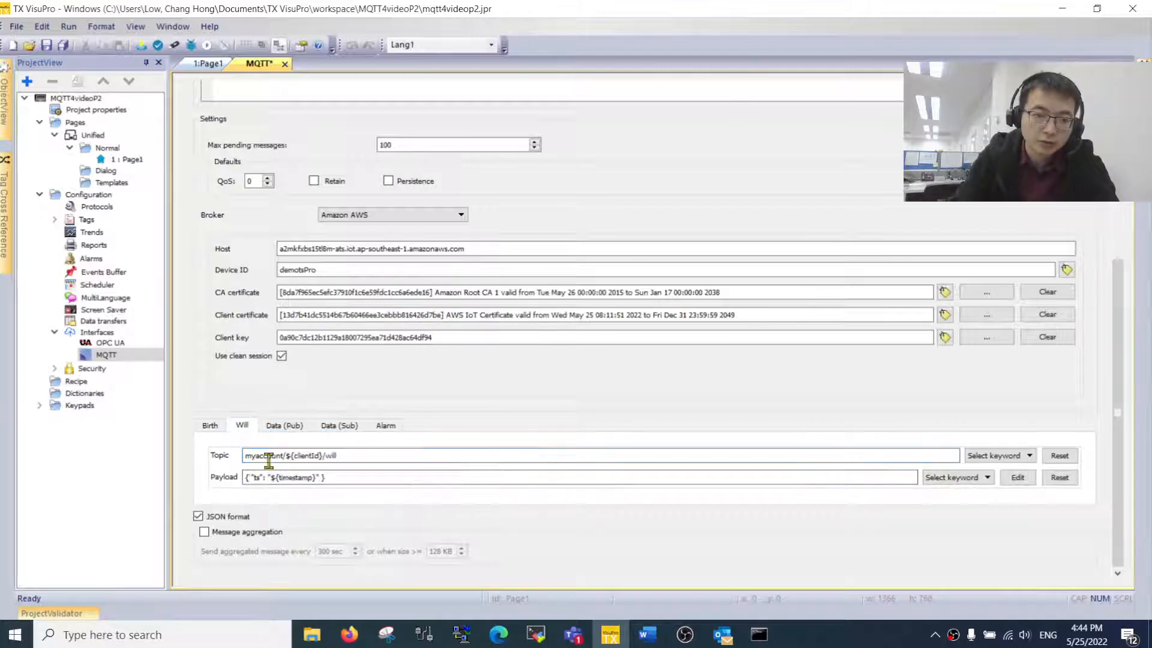
double_click(308, 455)
left_click(284, 425)
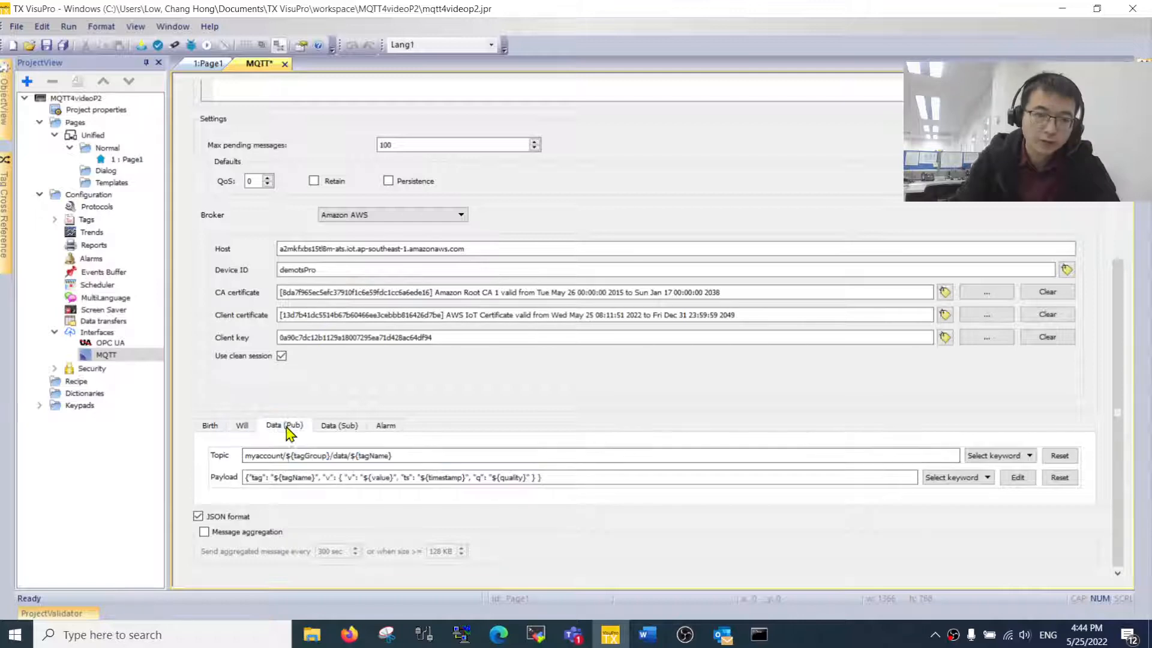
- Replace the myaccount/${tagGroup}/data/ path so the publish topic reads ${clientId}/PublishTopic
double_click(376, 458)
left_click_drag(351, 457, 142, 458)
key("BackSpace")
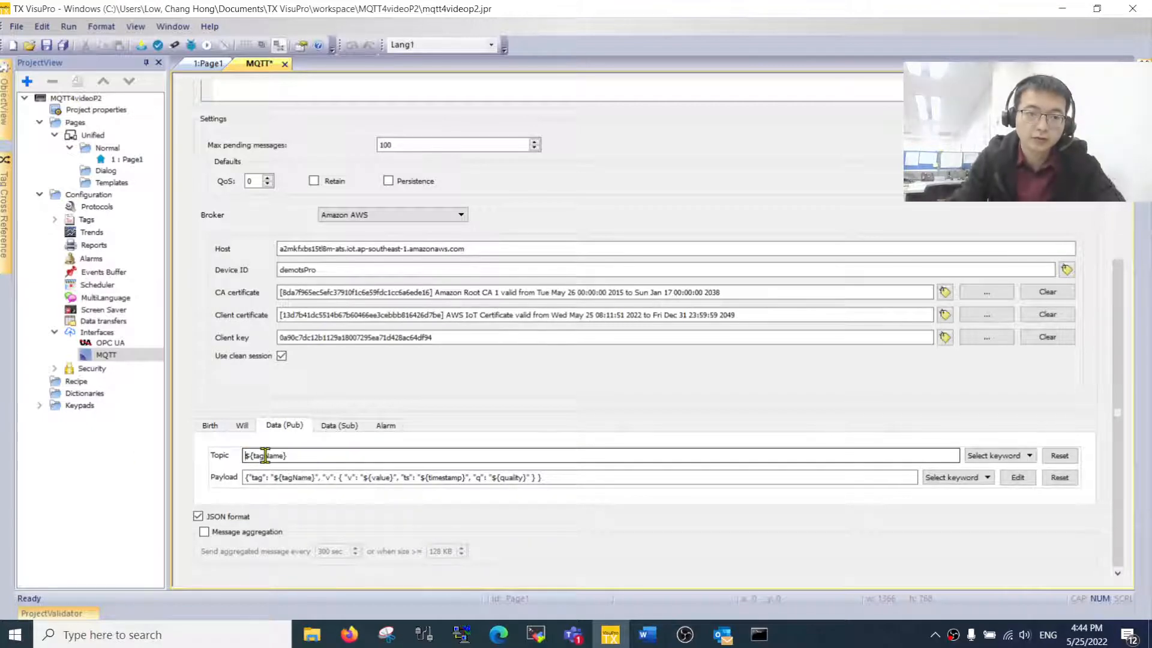
type("clientId}/Publish")
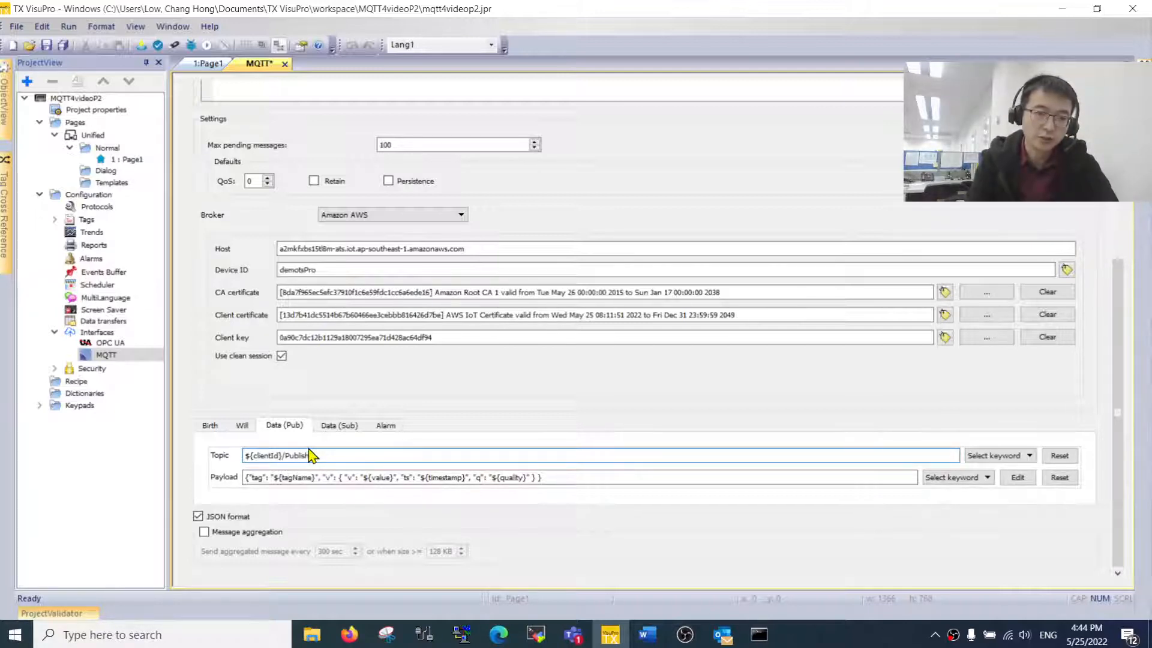
type("pic")
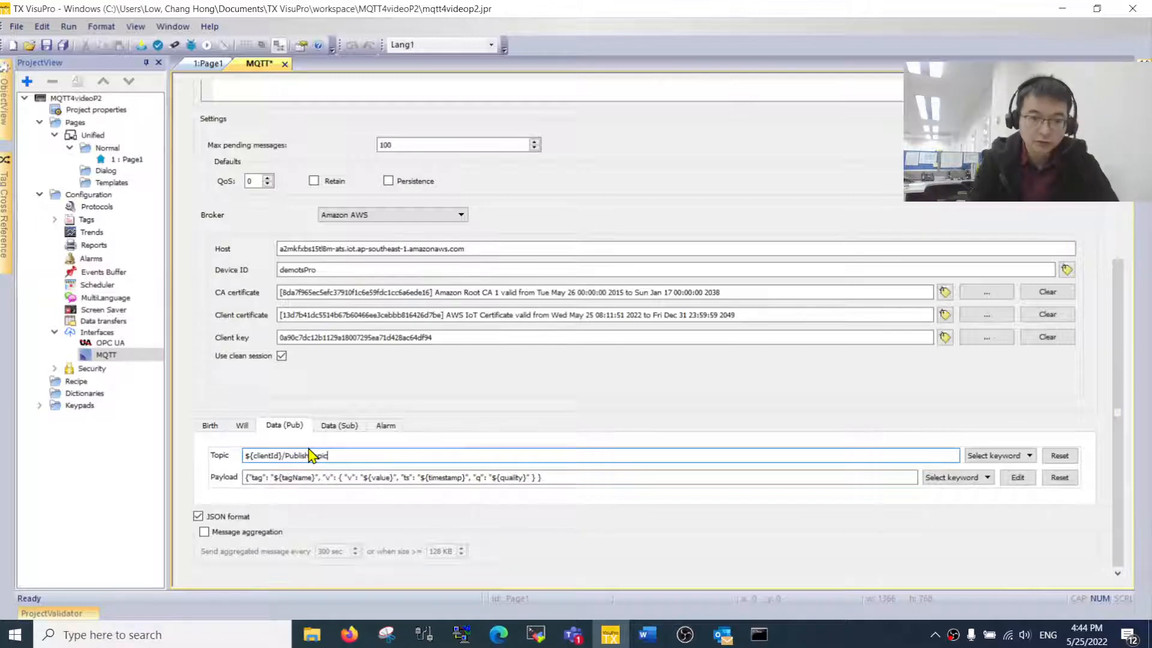
double_click(258, 454)
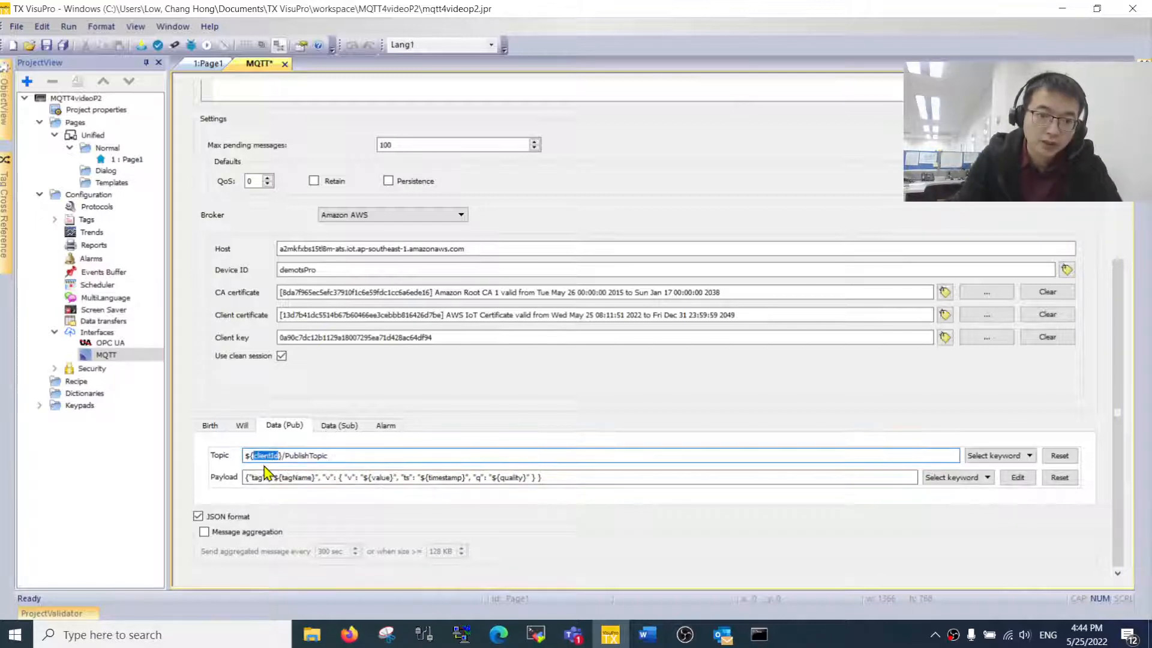
double_click(338, 271)
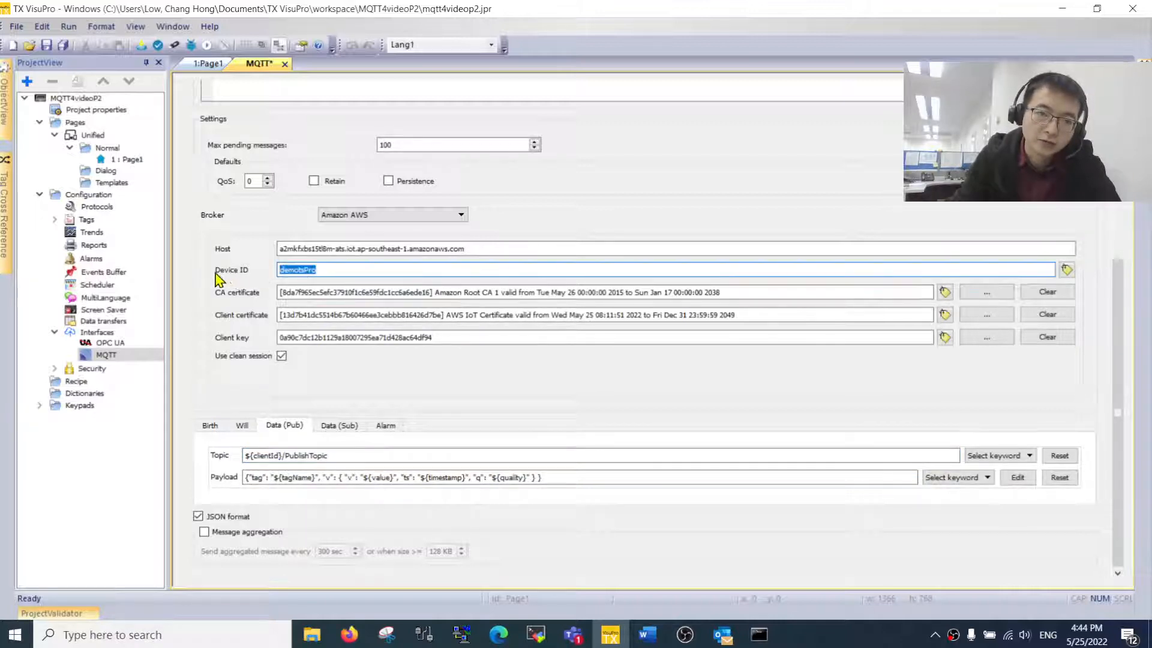
left_click(336, 269)
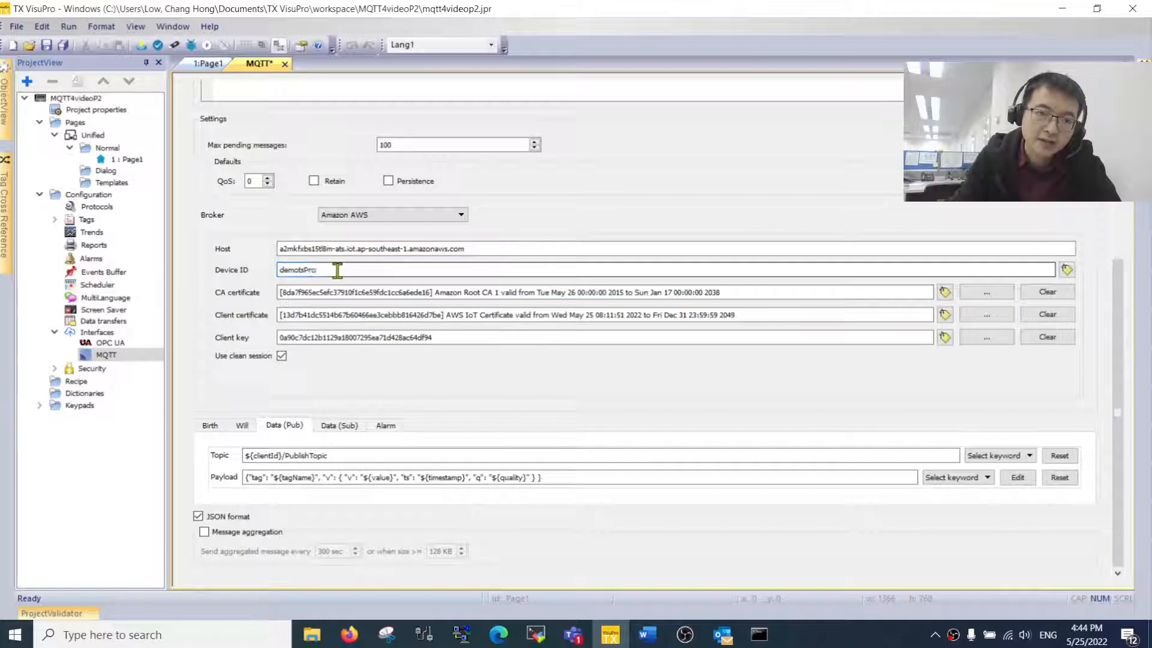
left_click(267, 456)
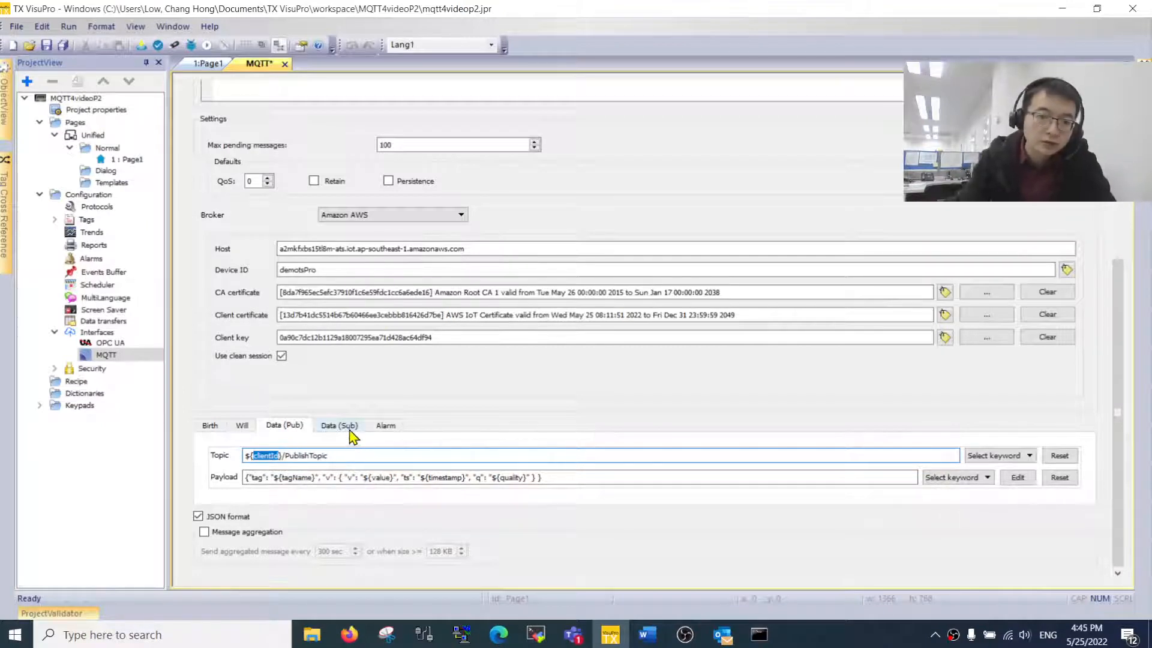
left_click_drag(344, 454, 120, 458)
key("ctrl+c")
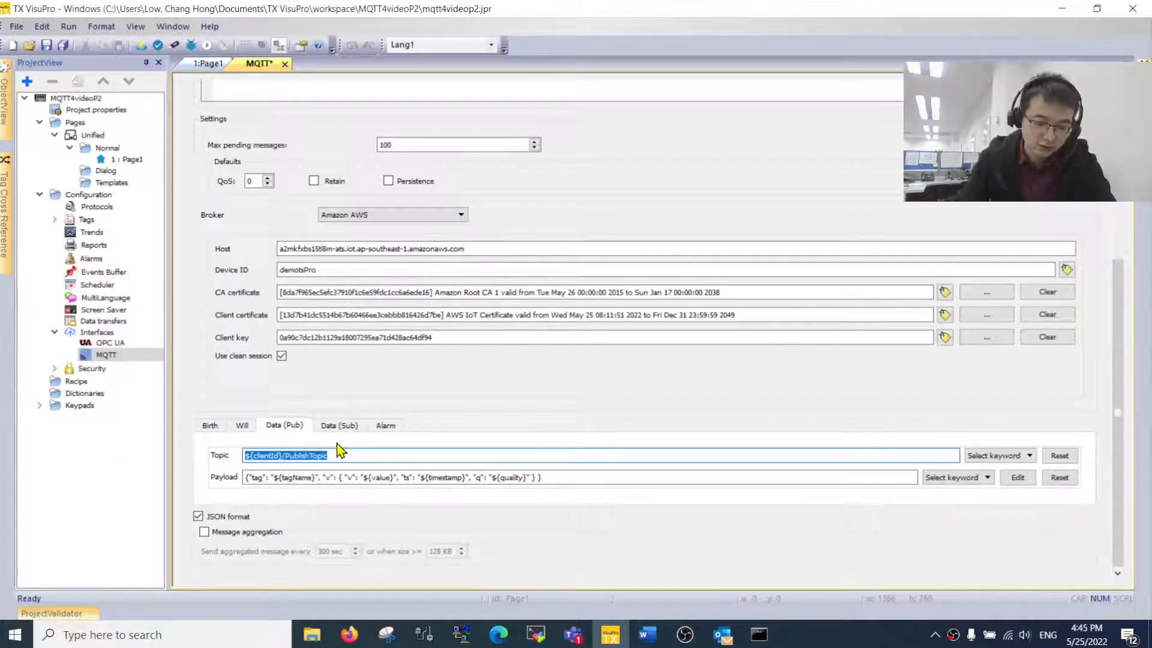
- Paste the publish topic into the Data (Sub) topic and edit it to ${clientId}/SuscribeTopic
left_click(344, 428)
left_click_drag(427, 454, 214, 451)
key("ctrl+v")
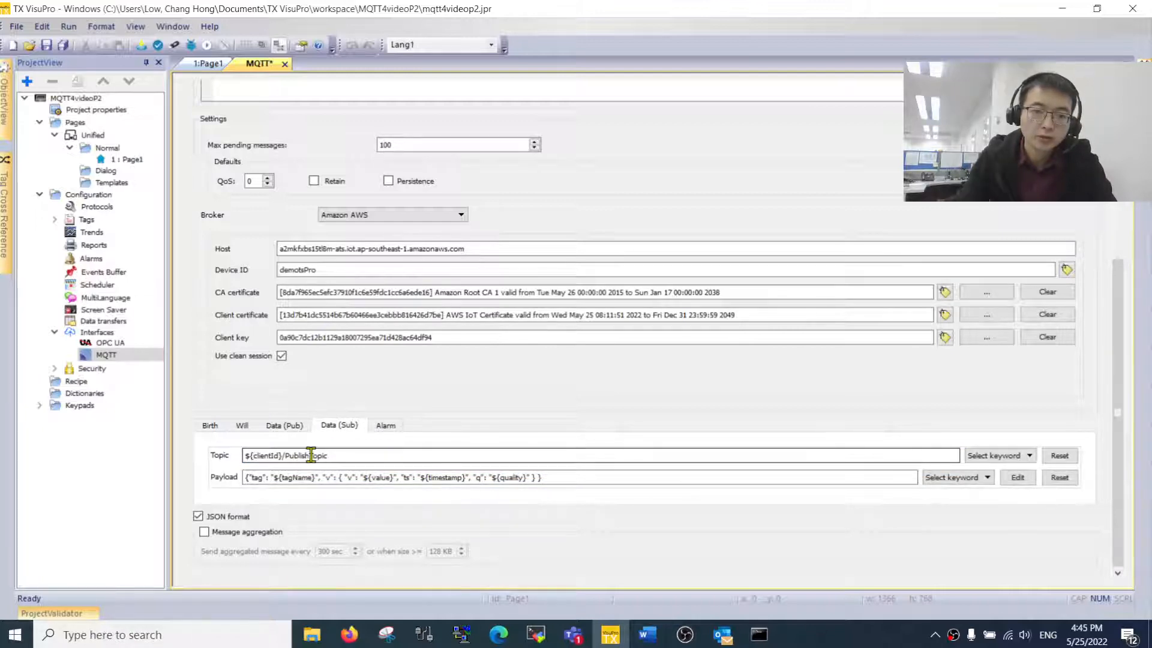
left_click_drag(311, 456, 288, 454)
type("Su")
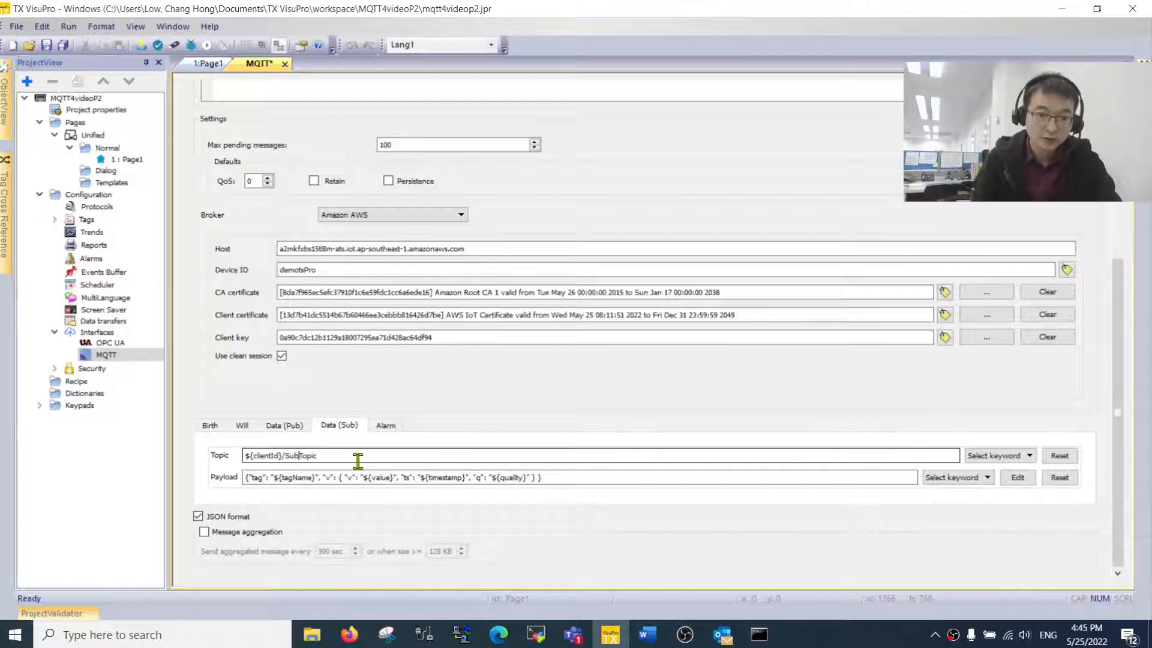
type("bscr")
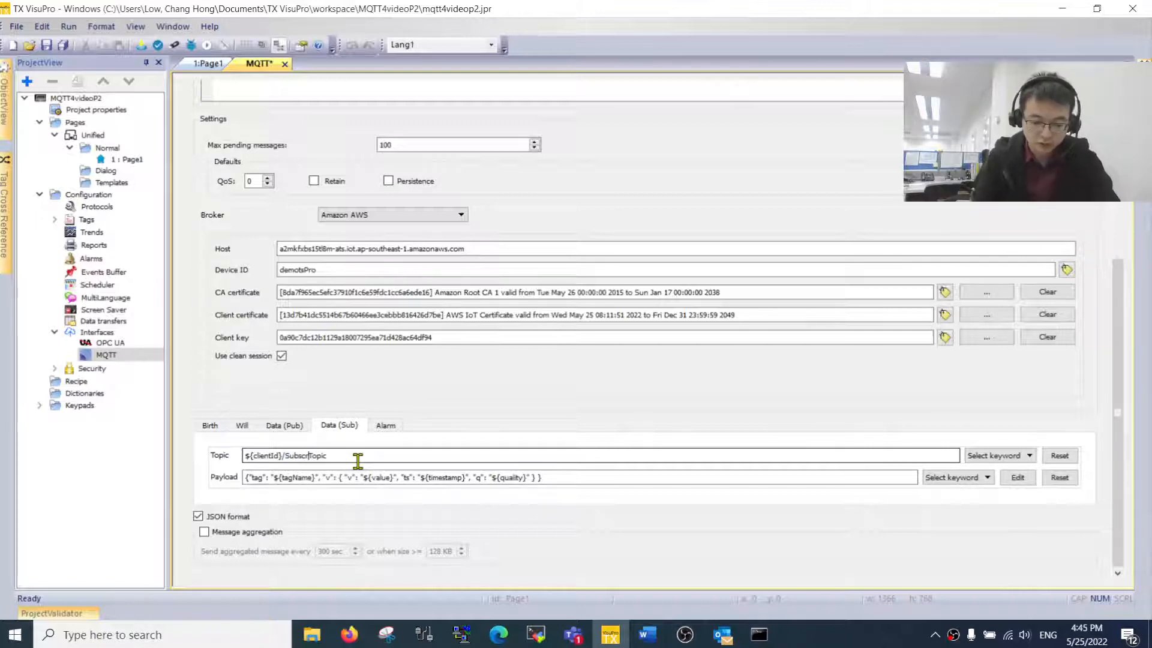
type("ibe")
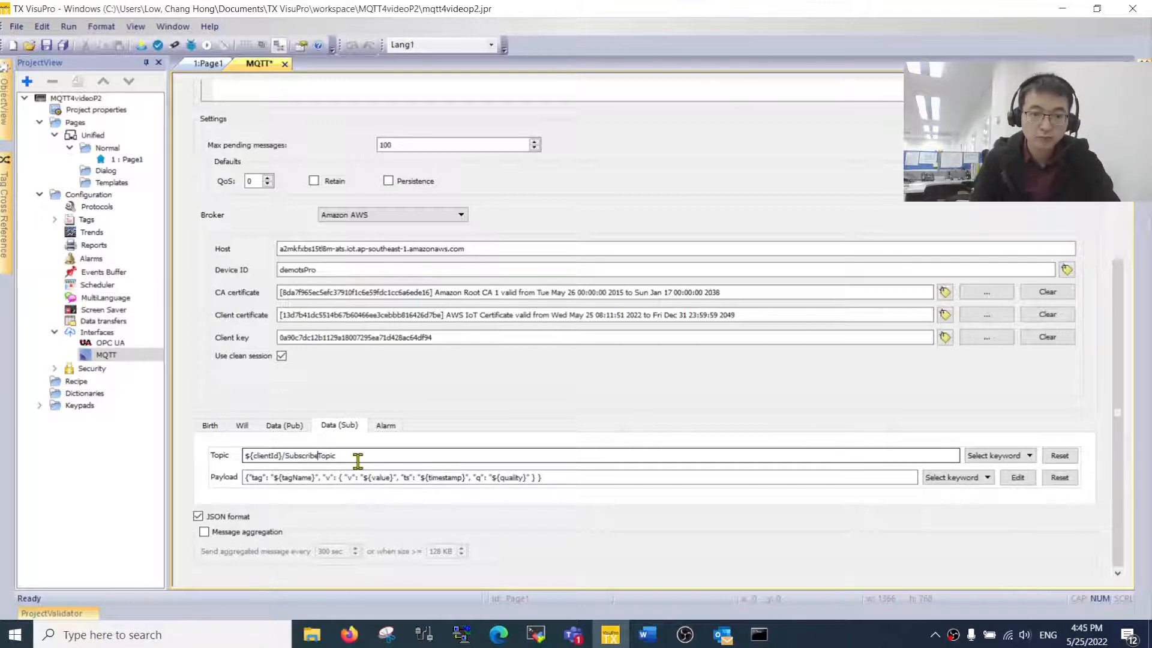
left_click(299, 456)
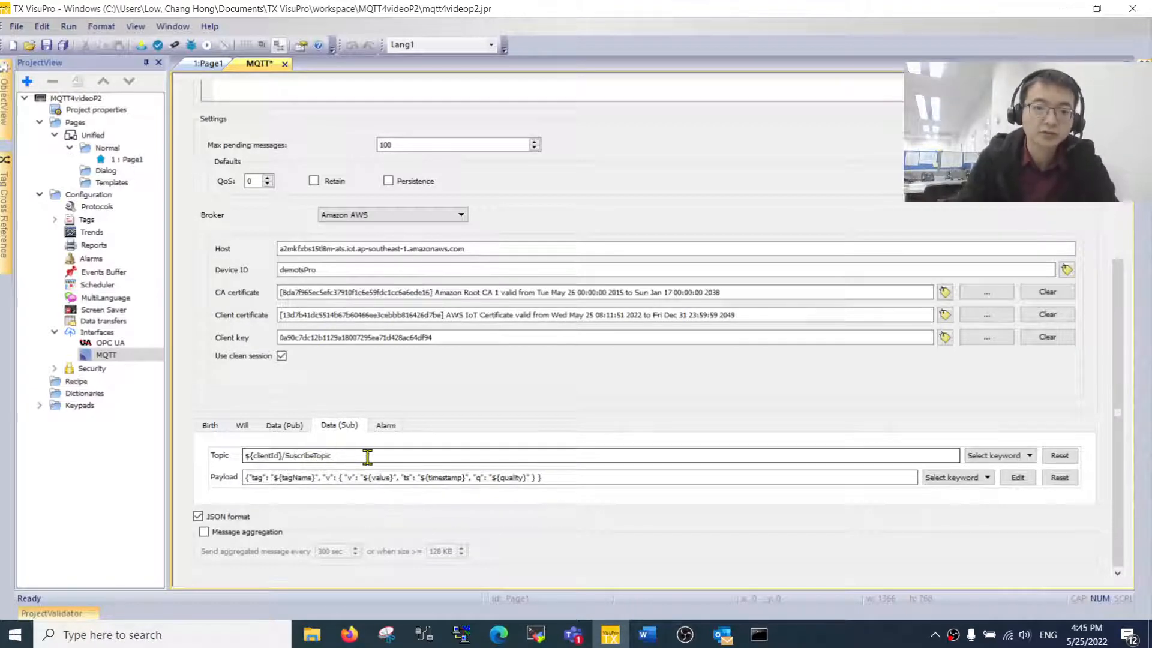
key("BackSpace")
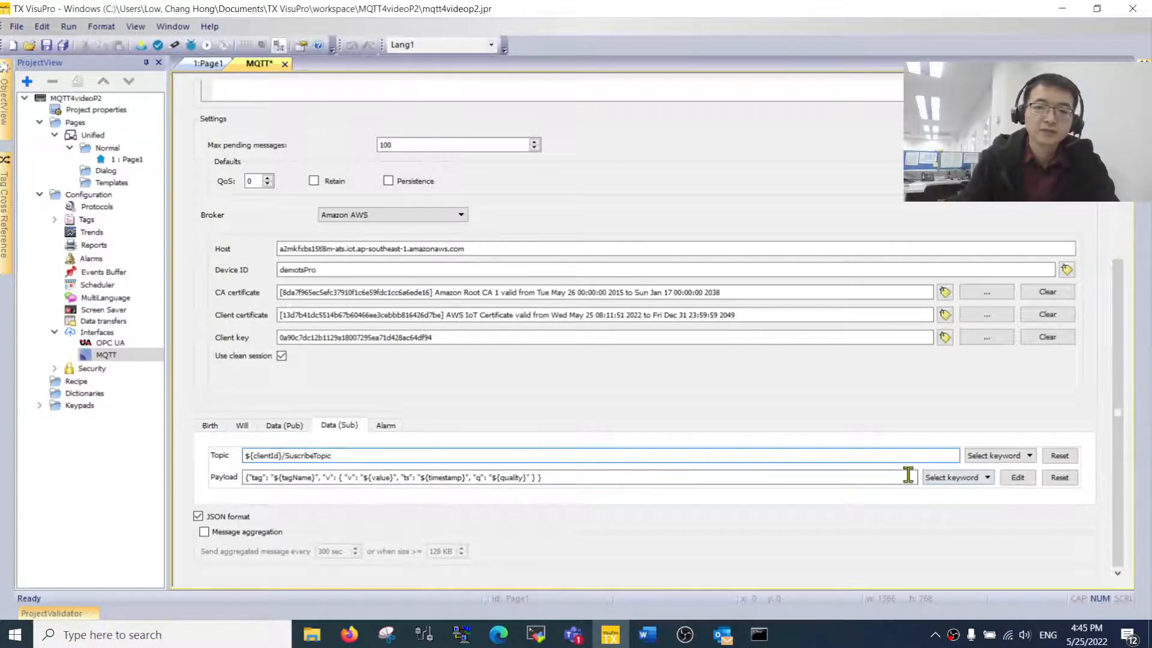
scroll(434, 204, "up", 1)
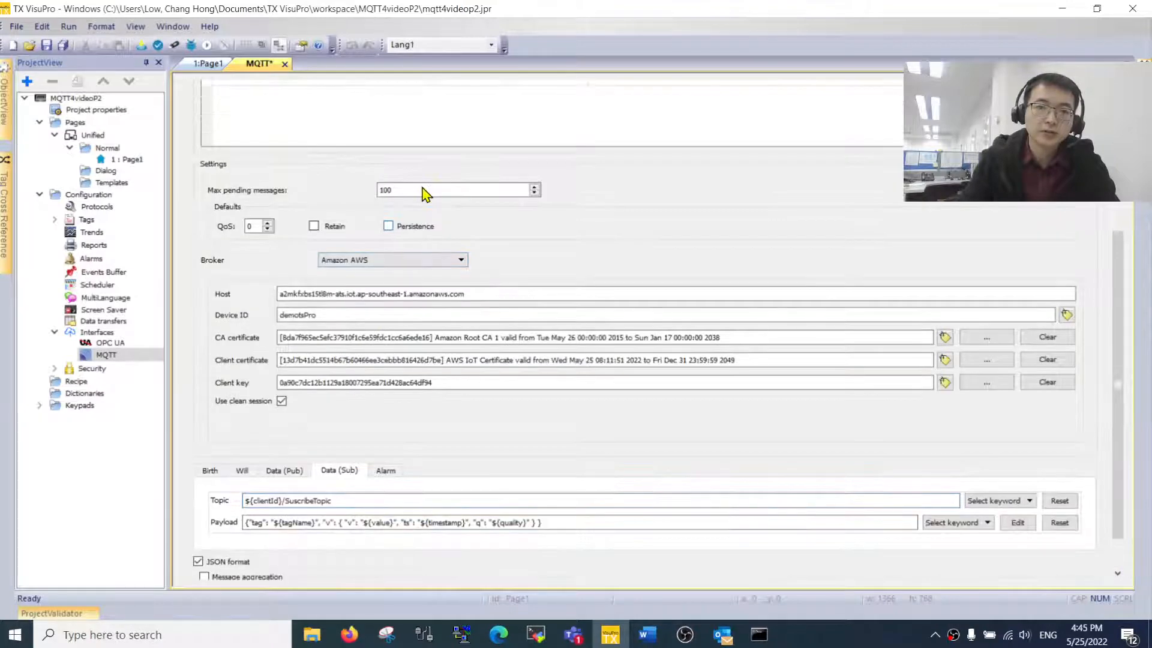
- Save the project and enable the grp_fromBroker and grp_toBroker tag groups
left_click(62, 45)
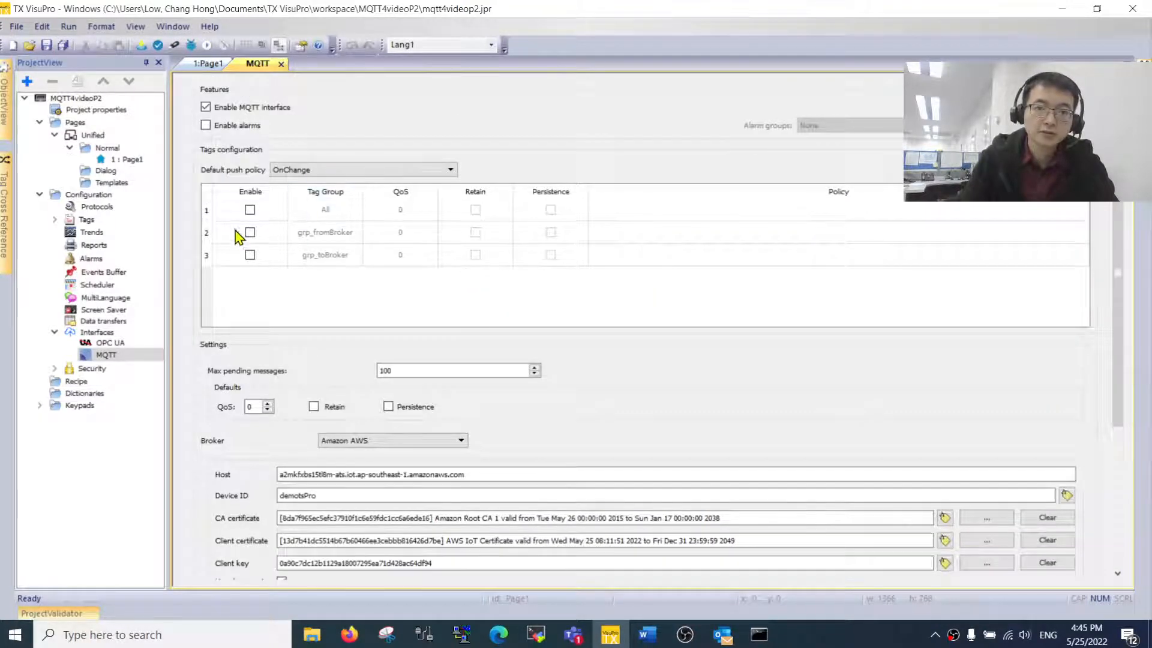
left_click(249, 233)
left_click(249, 255)
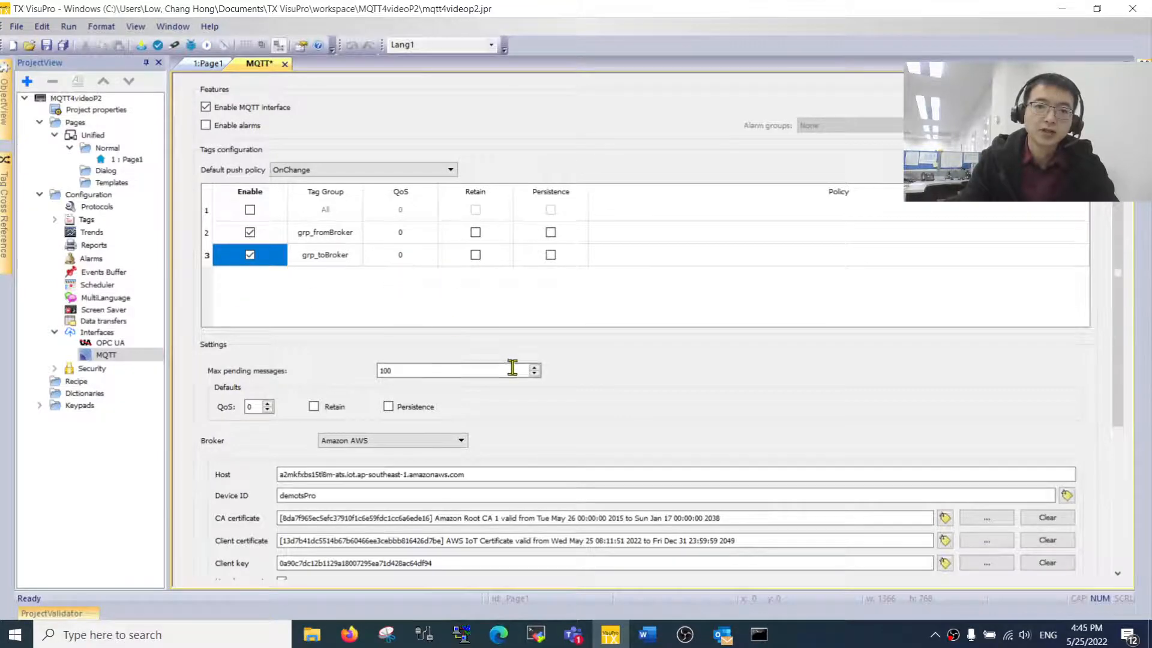
scroll(533, 378, "down", 2)
scroll(480, 366, "up", 1)
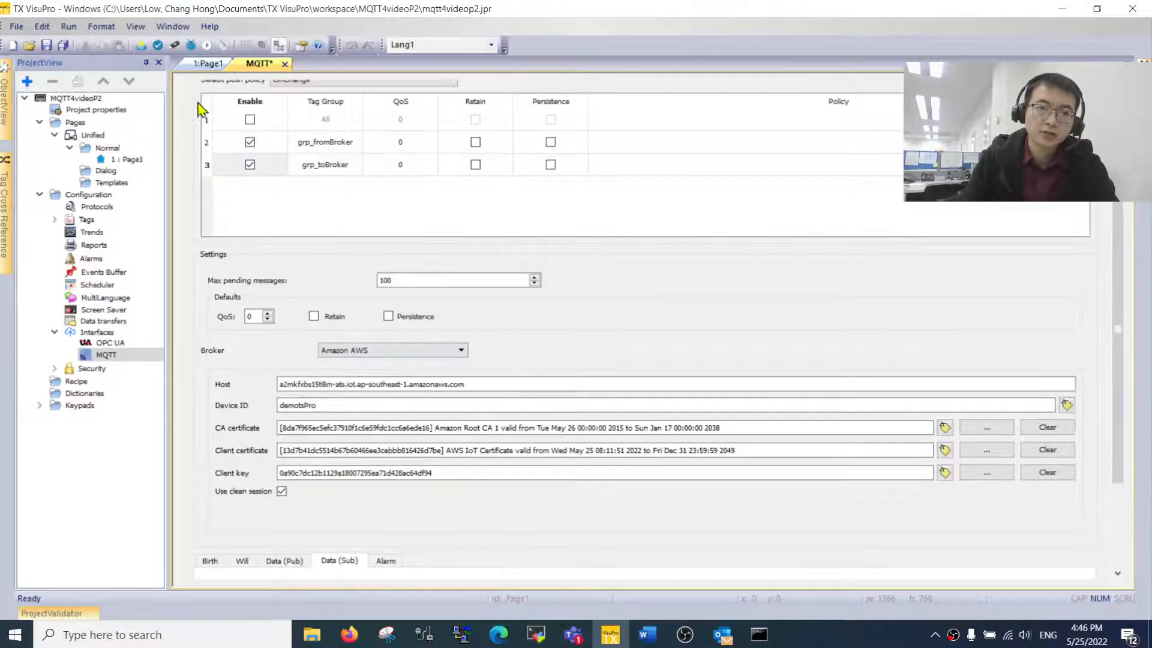
- Download the project to the HMI at 192.168.1.21 via Run > Download To Target
left_click(68, 27)
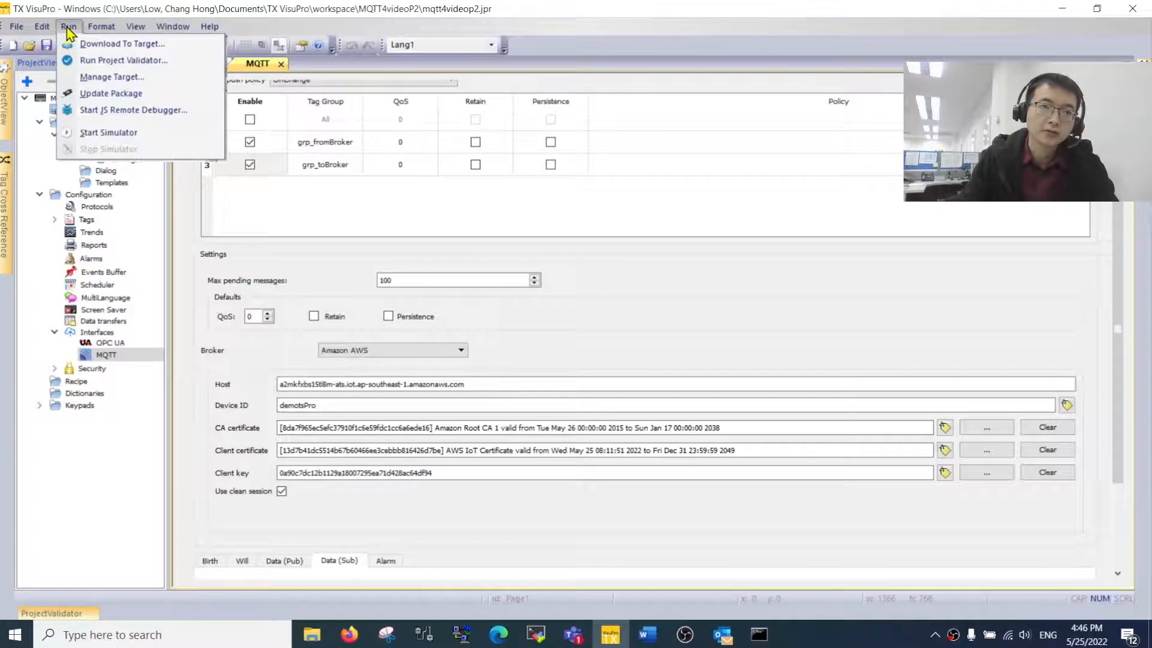
left_click(88, 47)
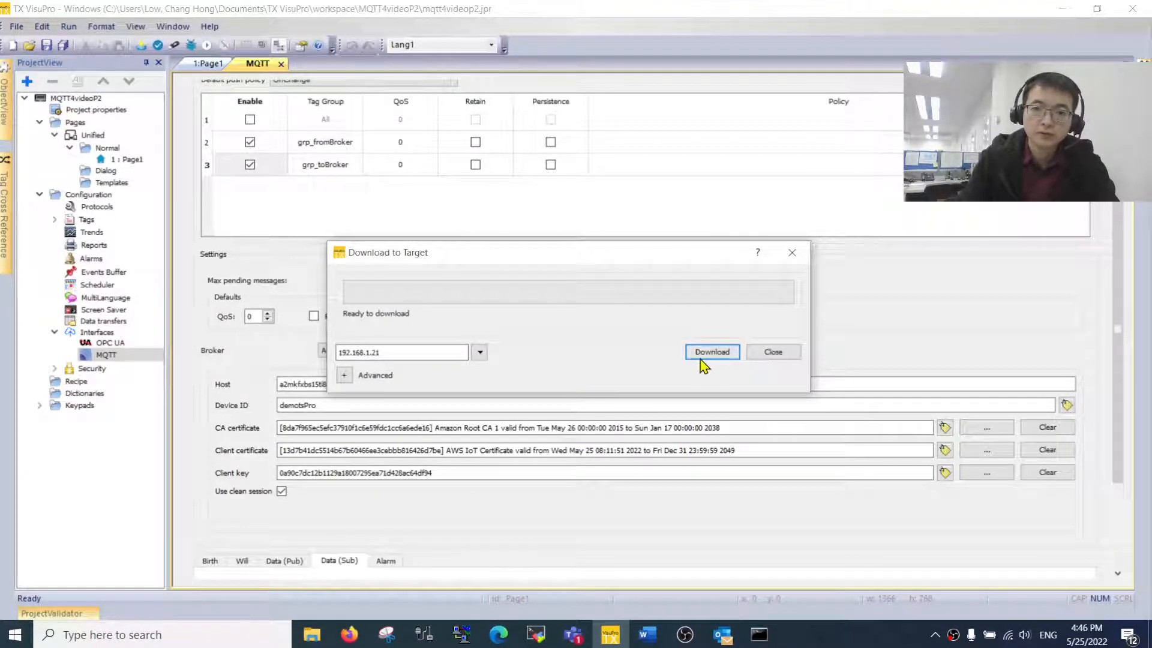
left_click(709, 354)
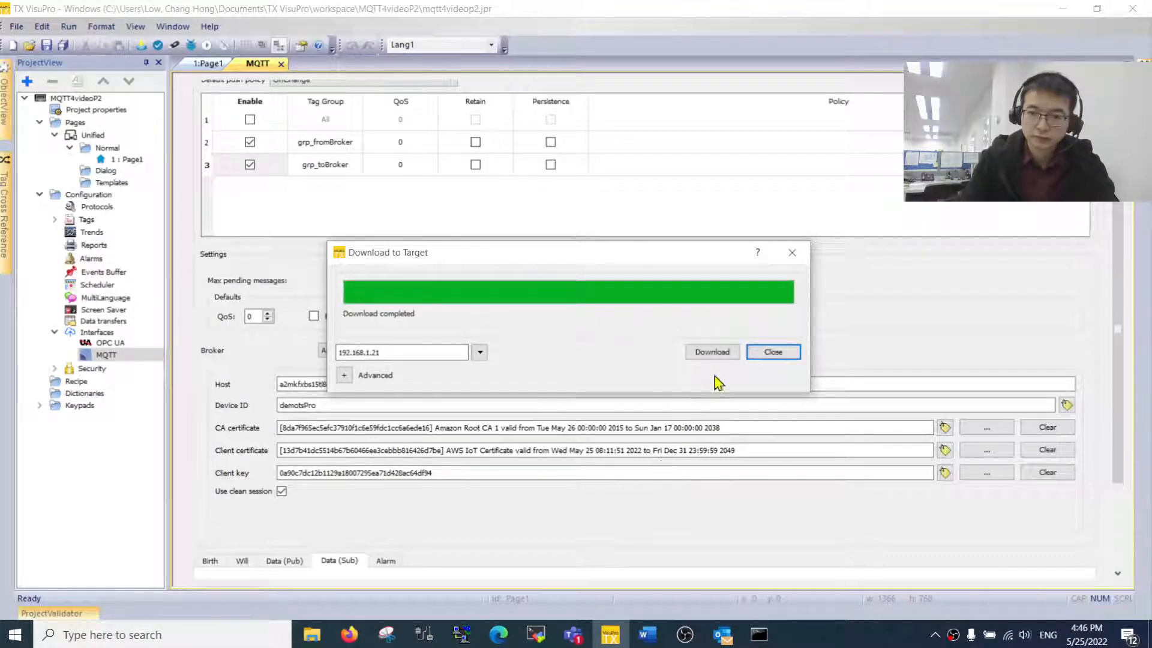
left_click(773, 354)
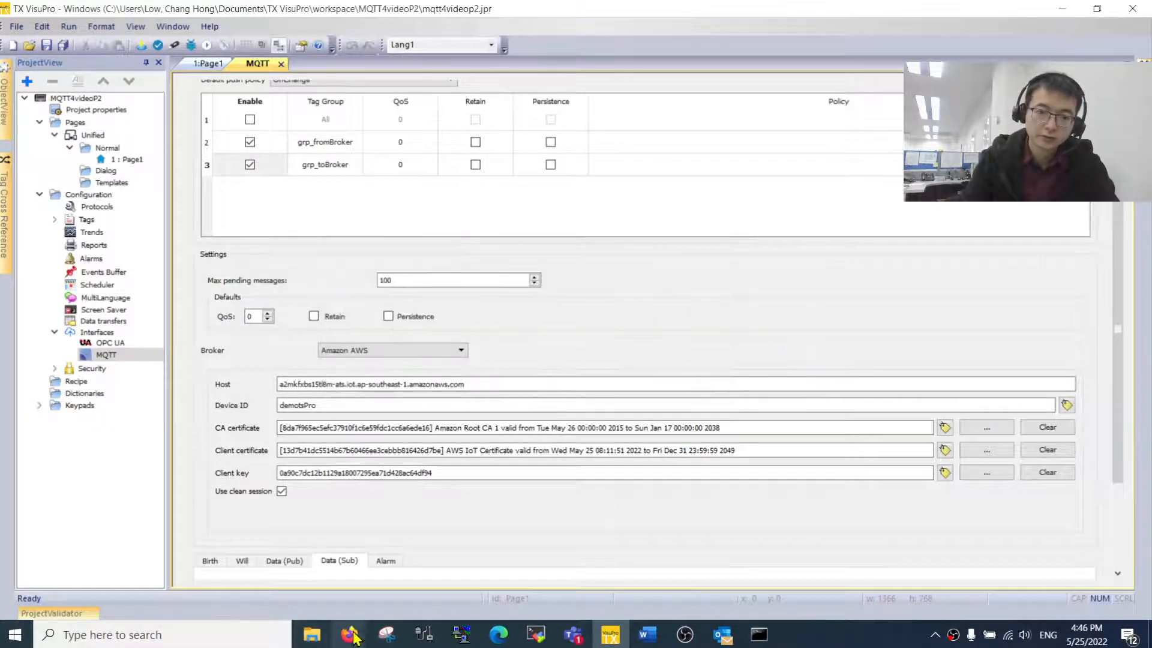
- Restore and maximize the HMI System Settings browser window, closing the Compact tab
mouse_move(352, 635)
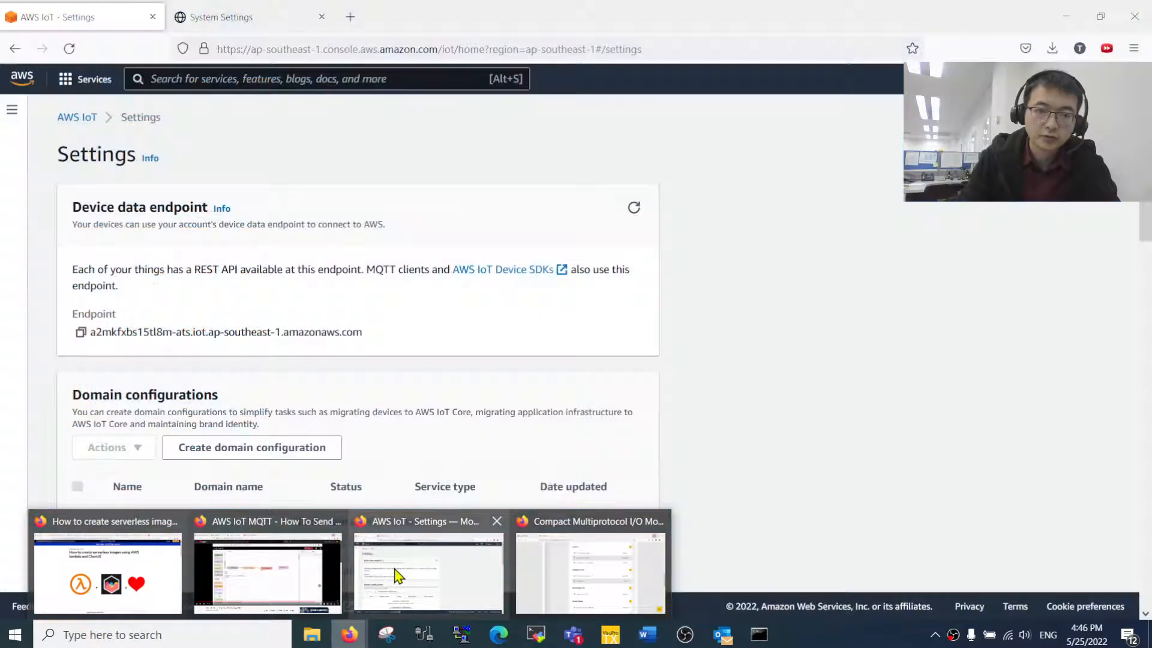
left_click(393, 574)
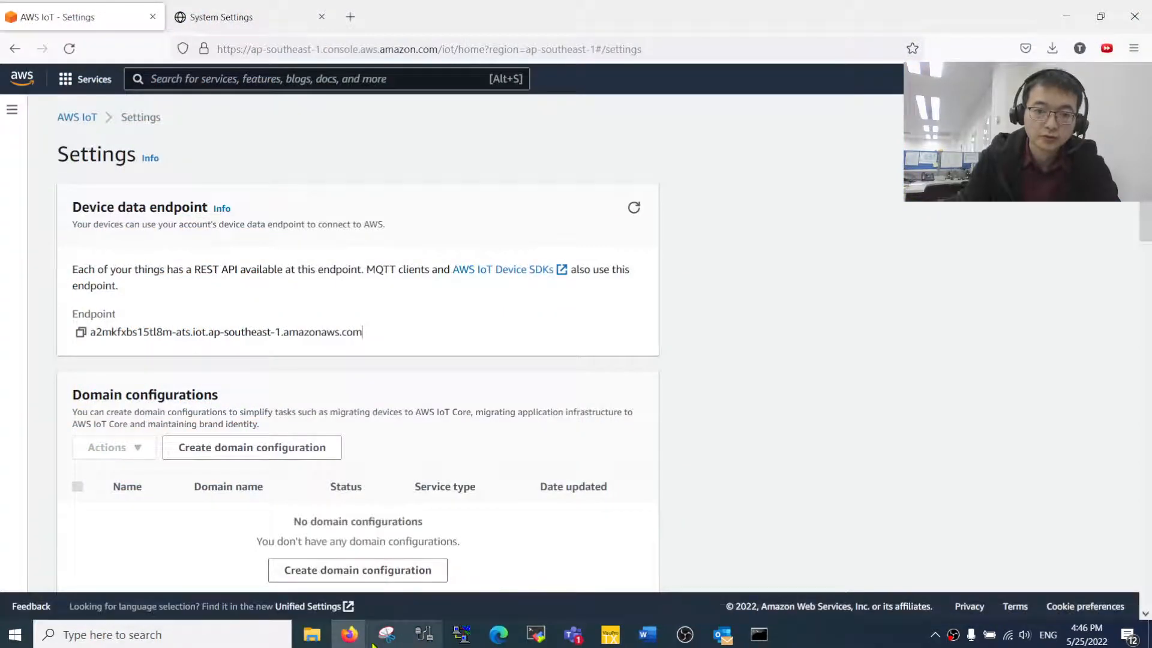
mouse_move(372, 644)
left_click(547, 565)
left_click_drag(447, 7, 452, 77)
left_click(473, 70)
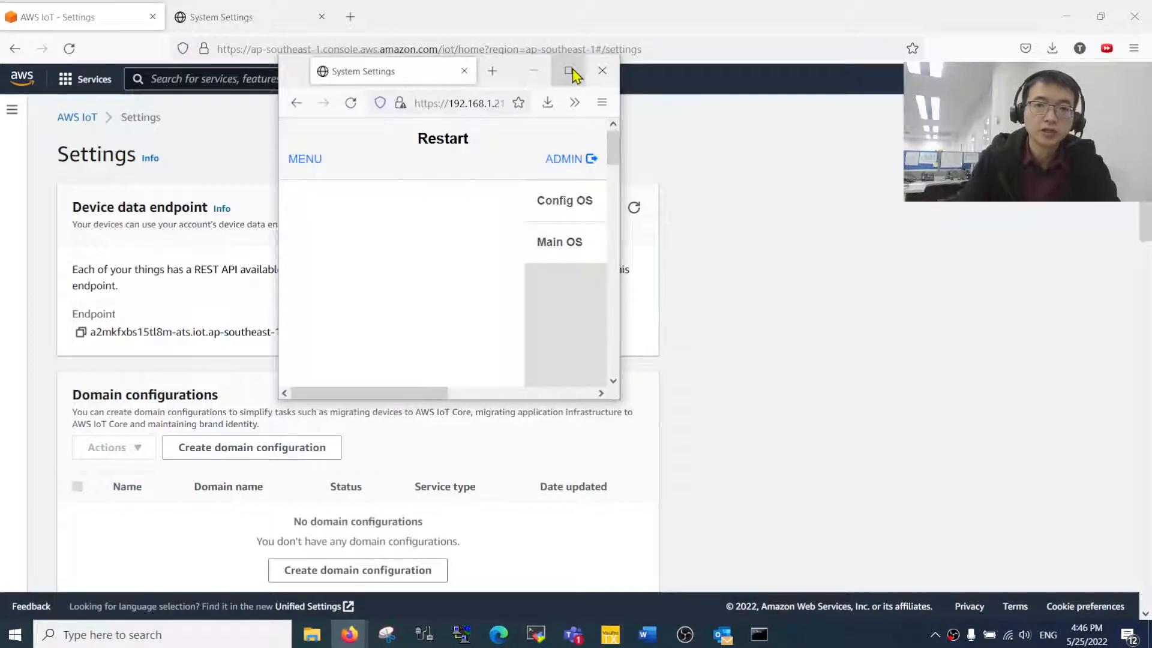
left_click(568, 71)
left_click(298, 49)
left_click(311, 49)
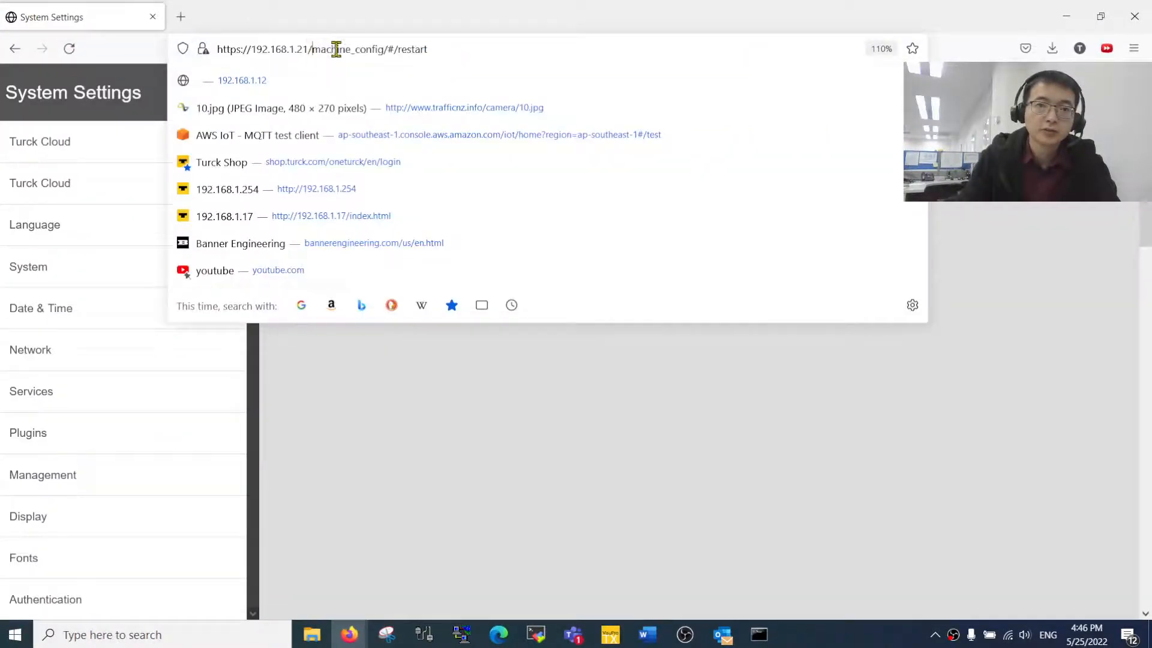
- Load 192.168.1.21/machine_config and browse the settings sidebar, landing on Language with English checked
key("ctrl+a")
type("192.")
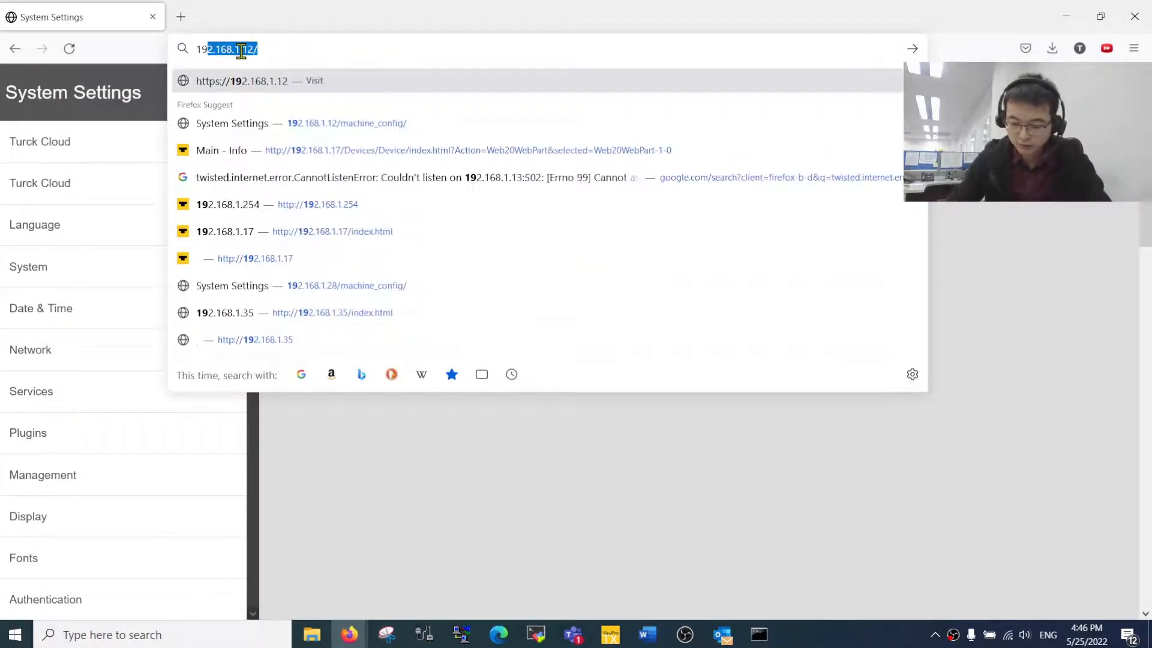
type("168.")
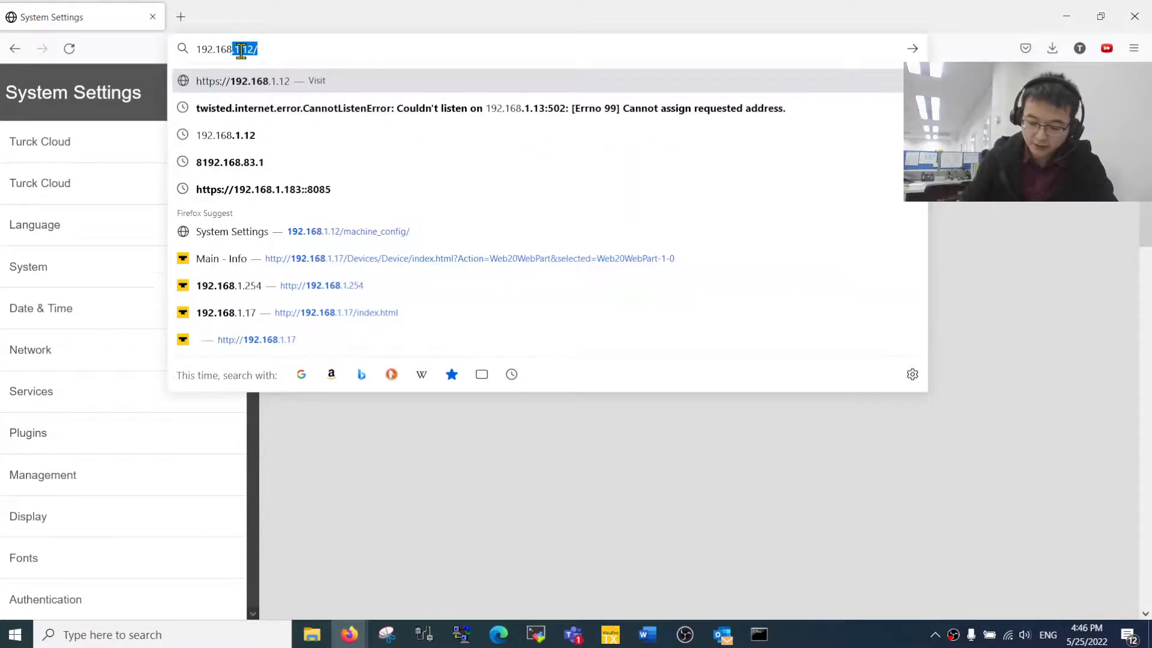
type("1.")
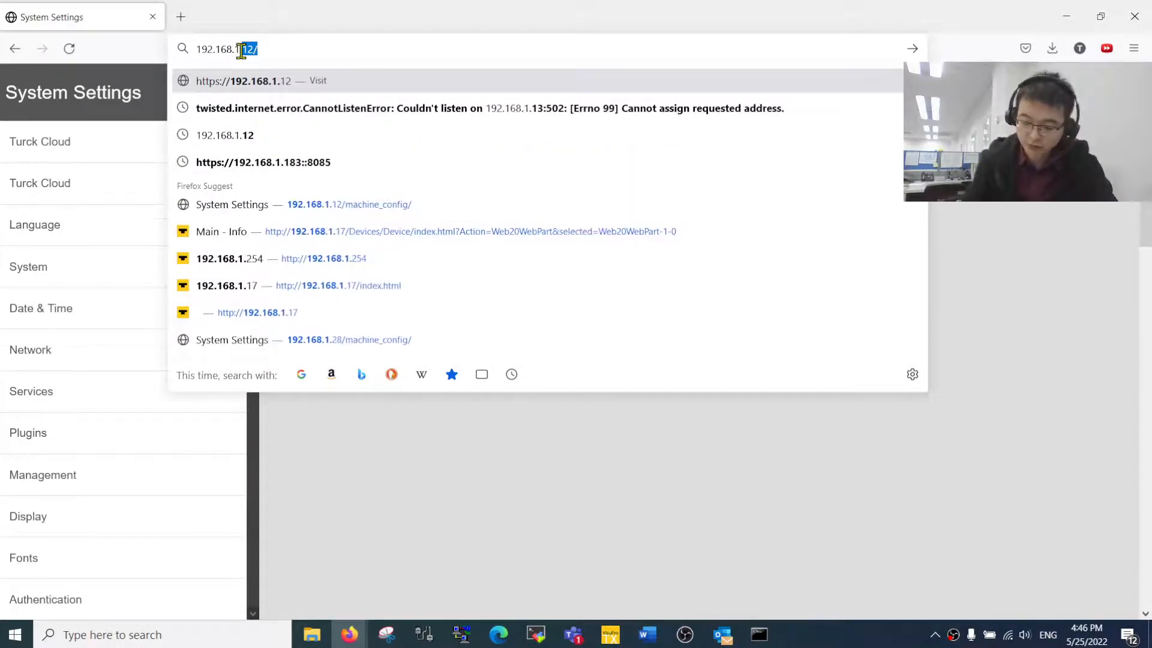
type("21")
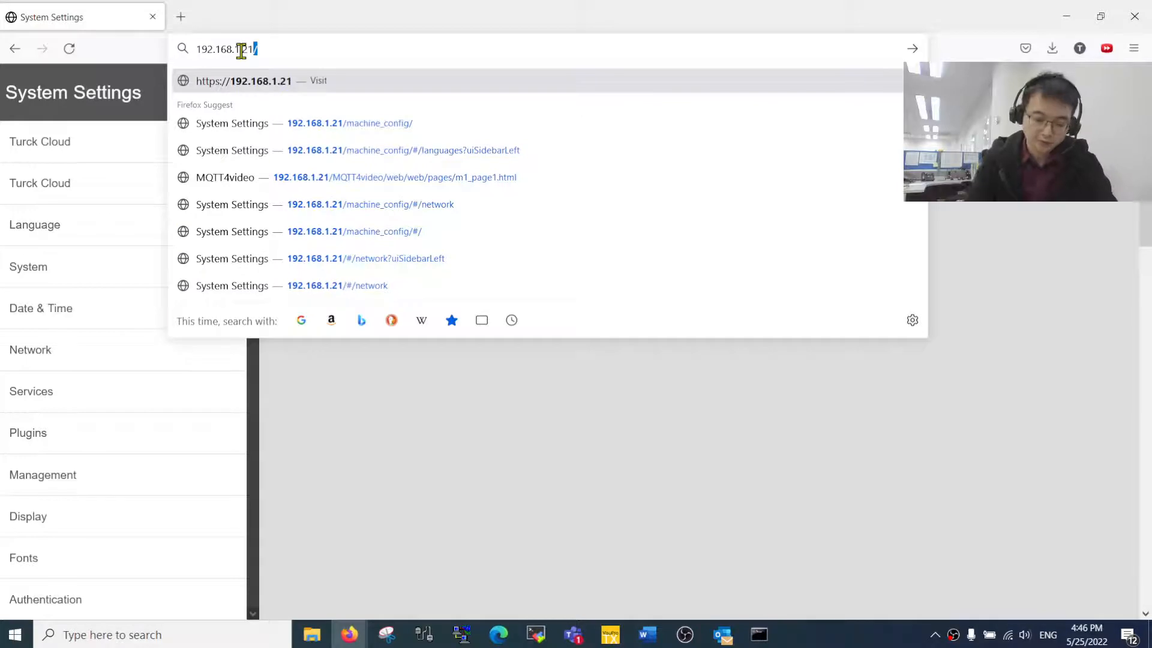
type("/")
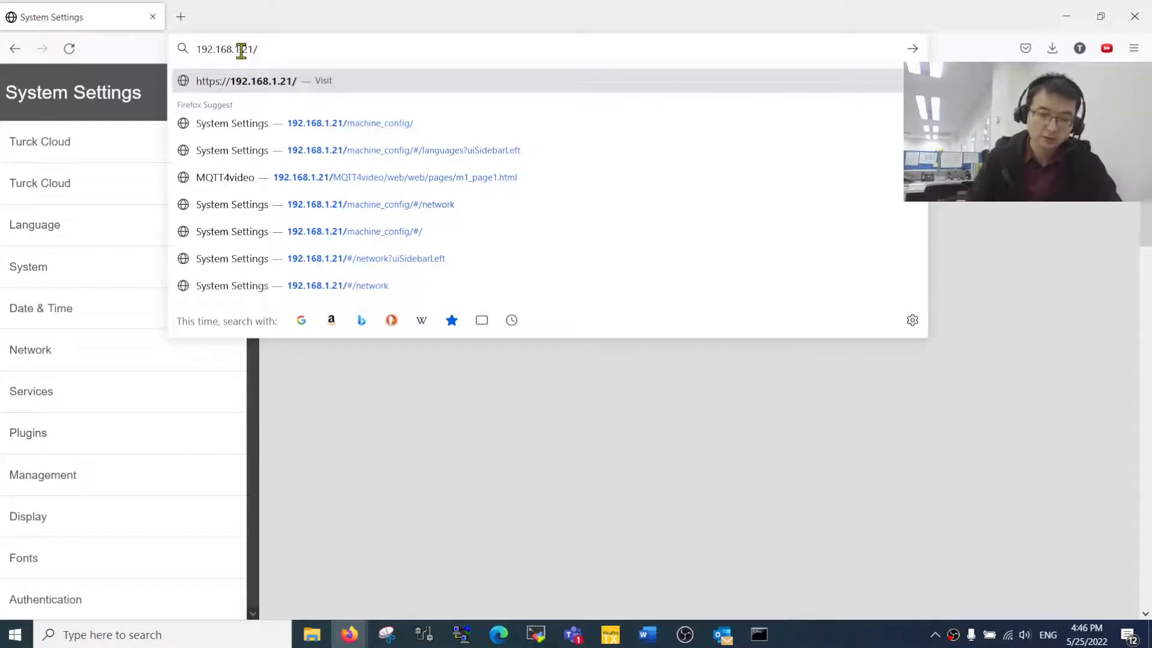
type("machine")
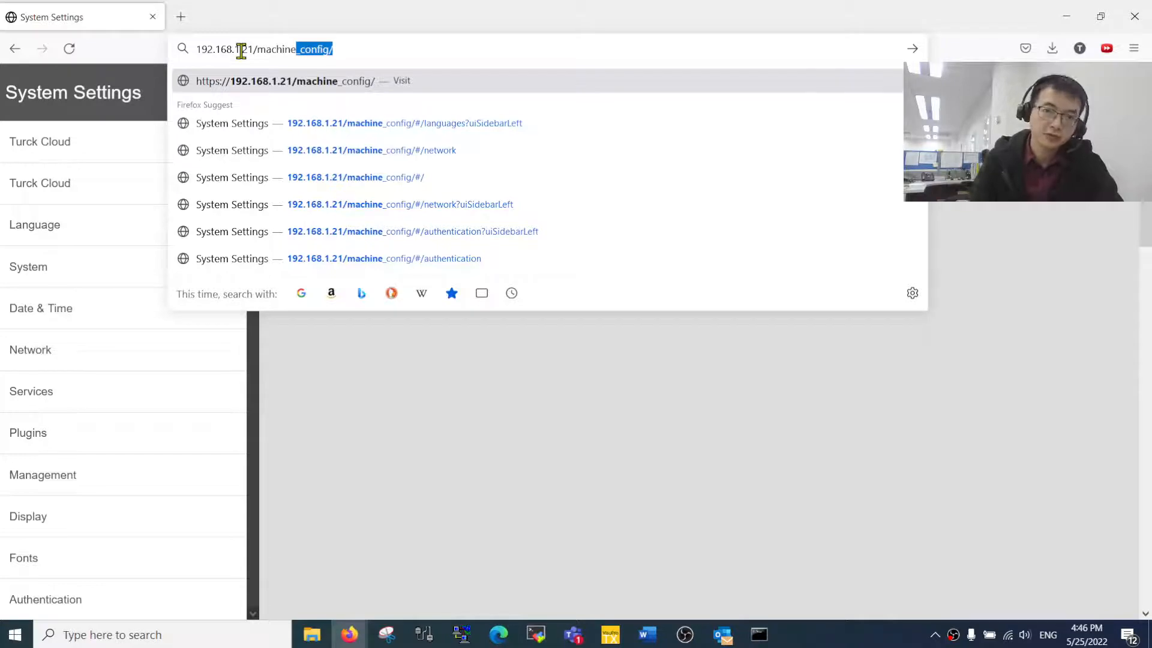
type("_config")
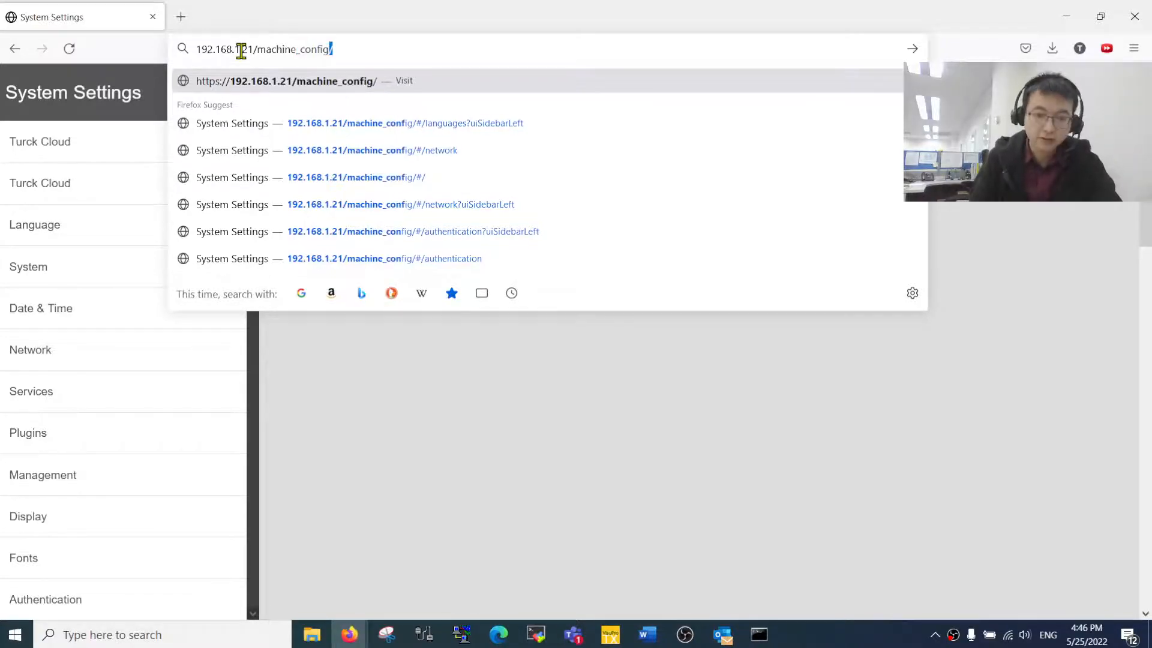
key("Return")
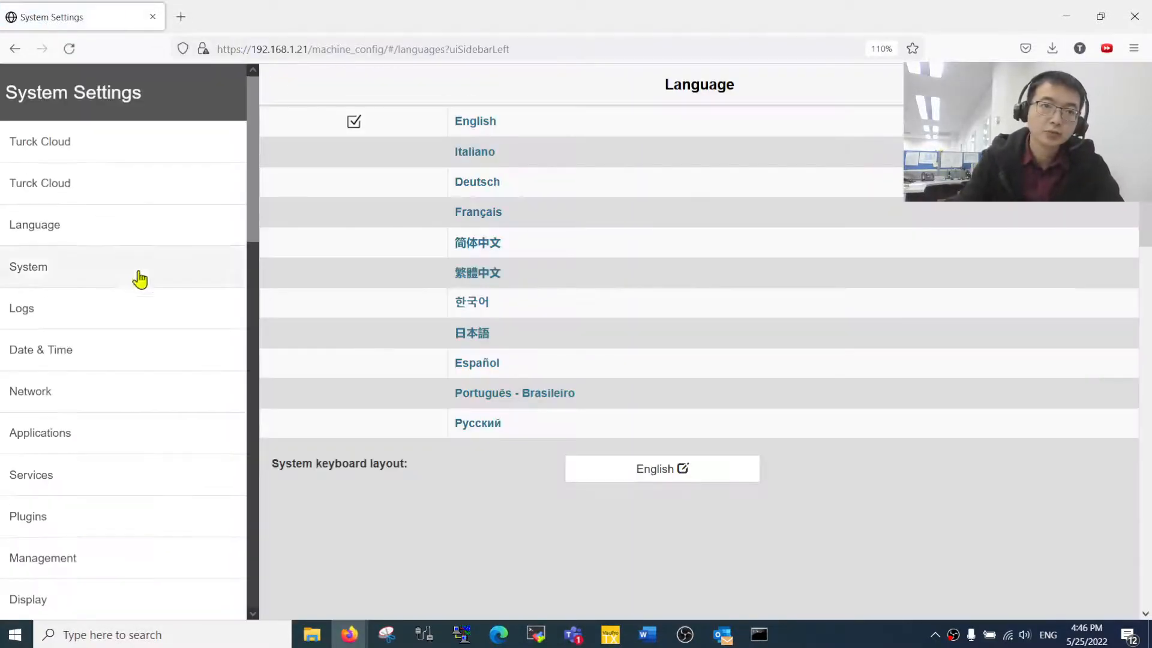
scroll(131, 474, "down", 6)
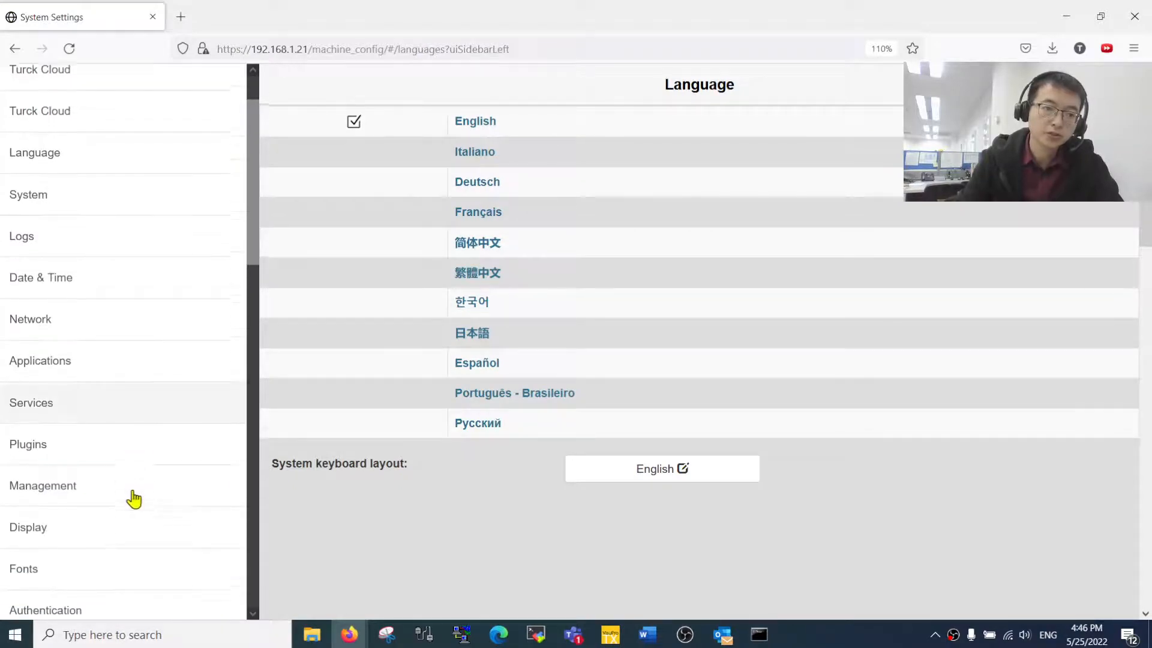
scroll(87, 473, "up", 6)
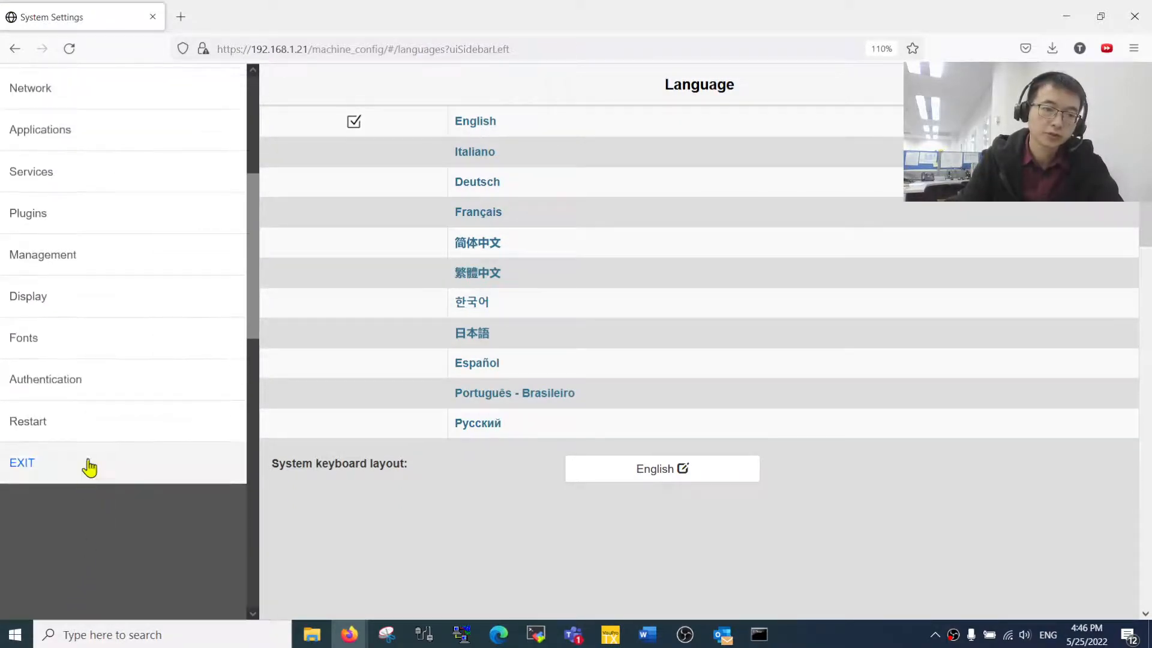
- Show the Network page's interfaces (eth1 at 192.168.1.21) and wifi0's COMPLETED wireless connection
left_click(87, 410)
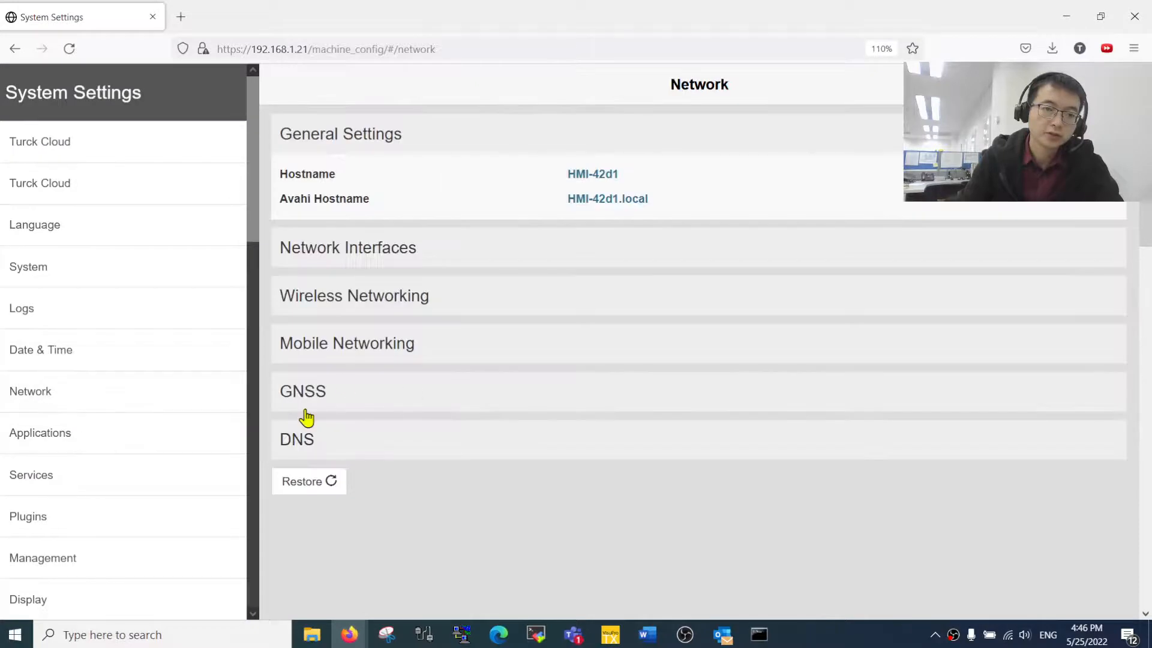
left_click(465, 264)
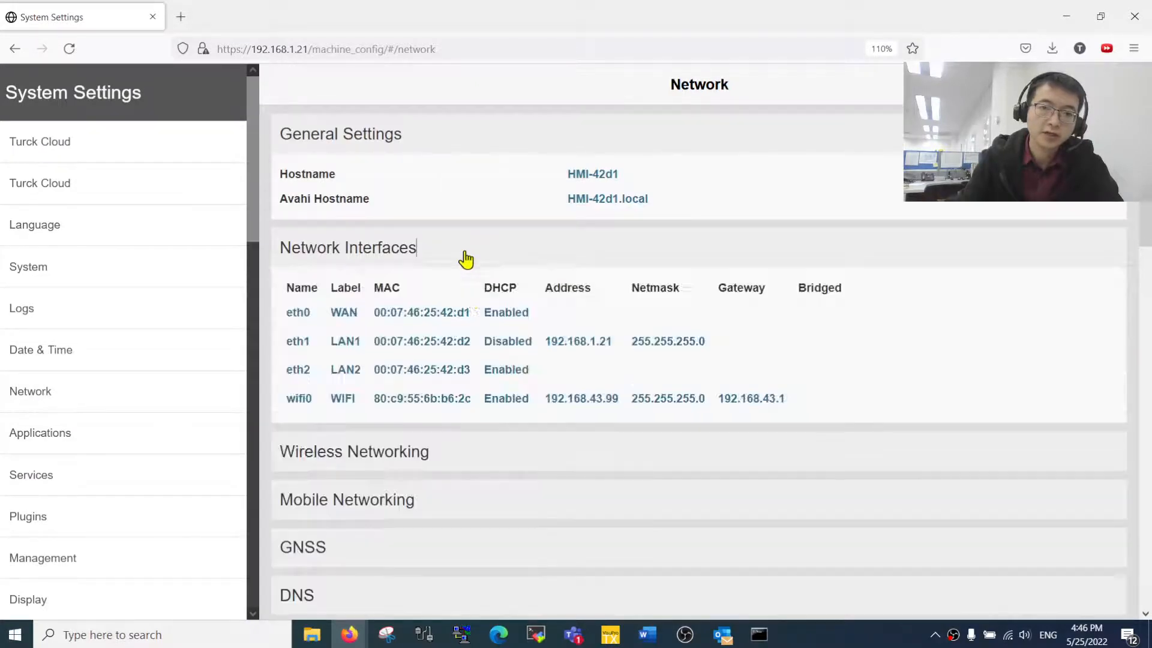
left_click(496, 461)
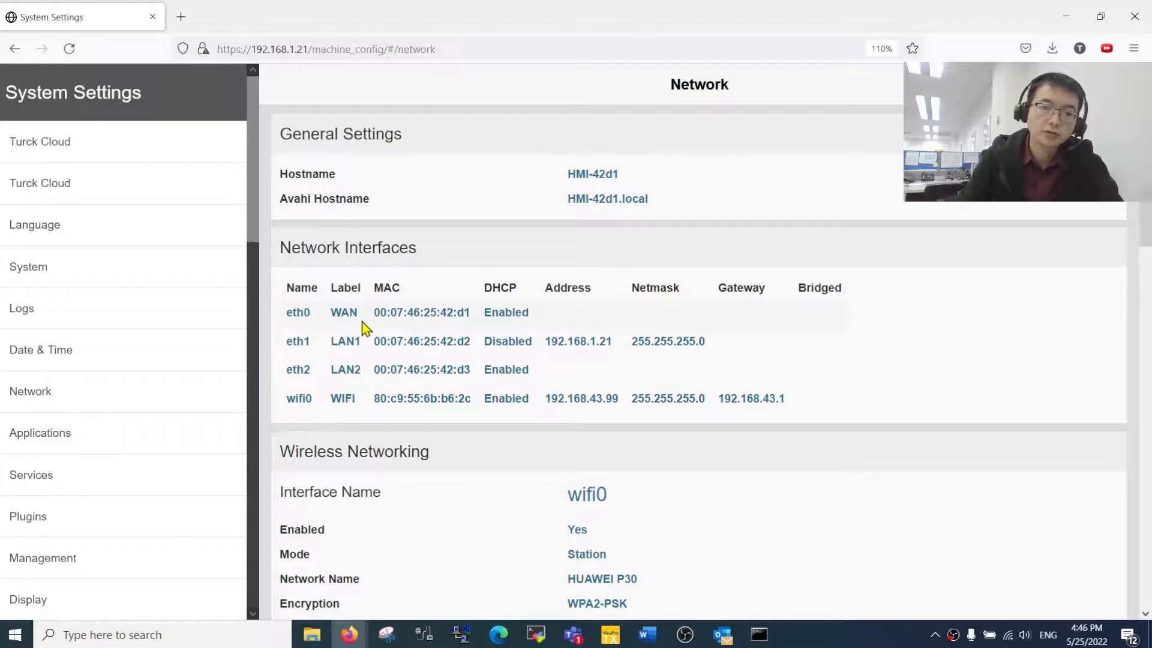
scroll(405, 516, "down", 2)
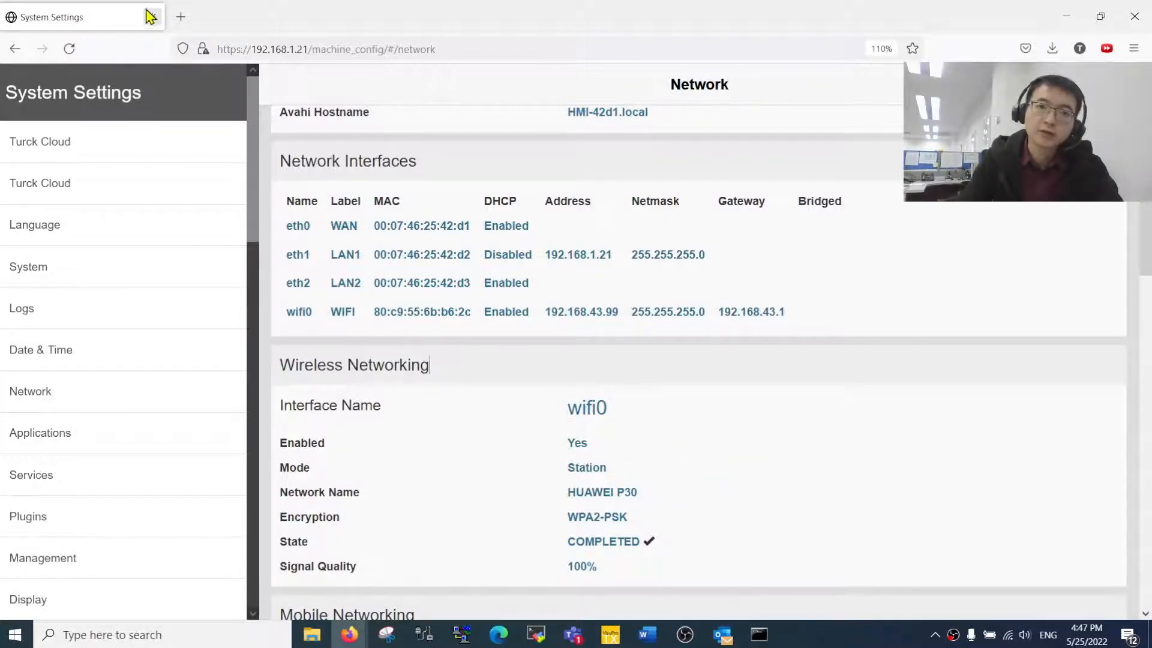
scroll(680, 480, "down", 2)
scroll(666, 479, "up", 2)
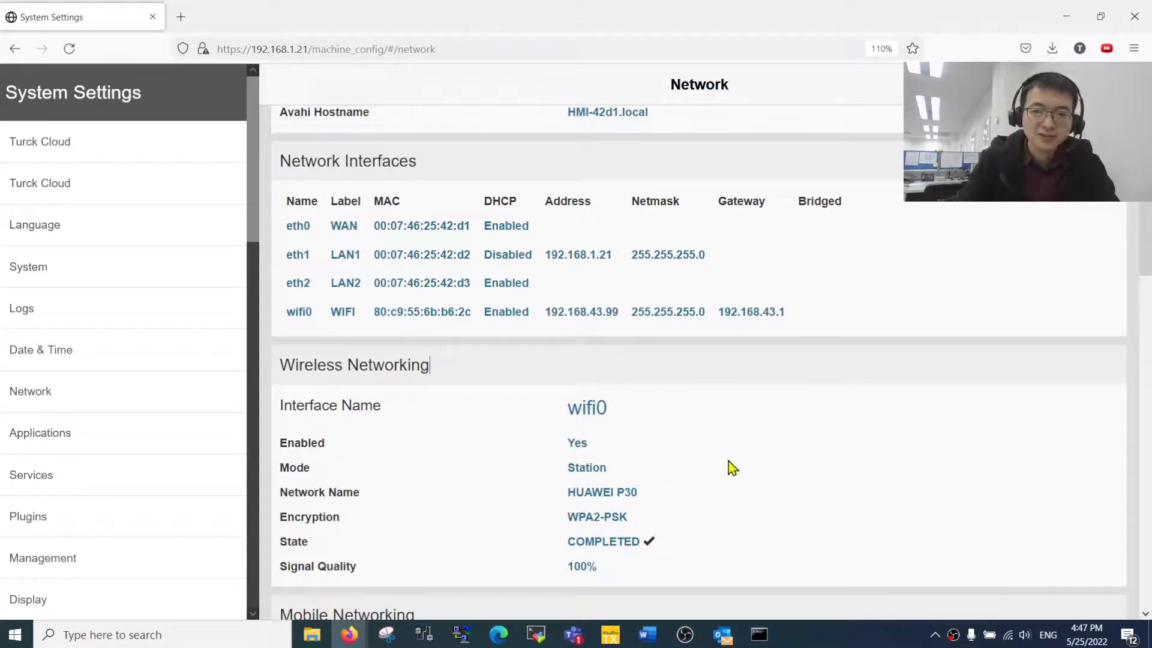
- Load the HMI web page at 192.168.1.21 in a new browser tab
left_click(180, 23)
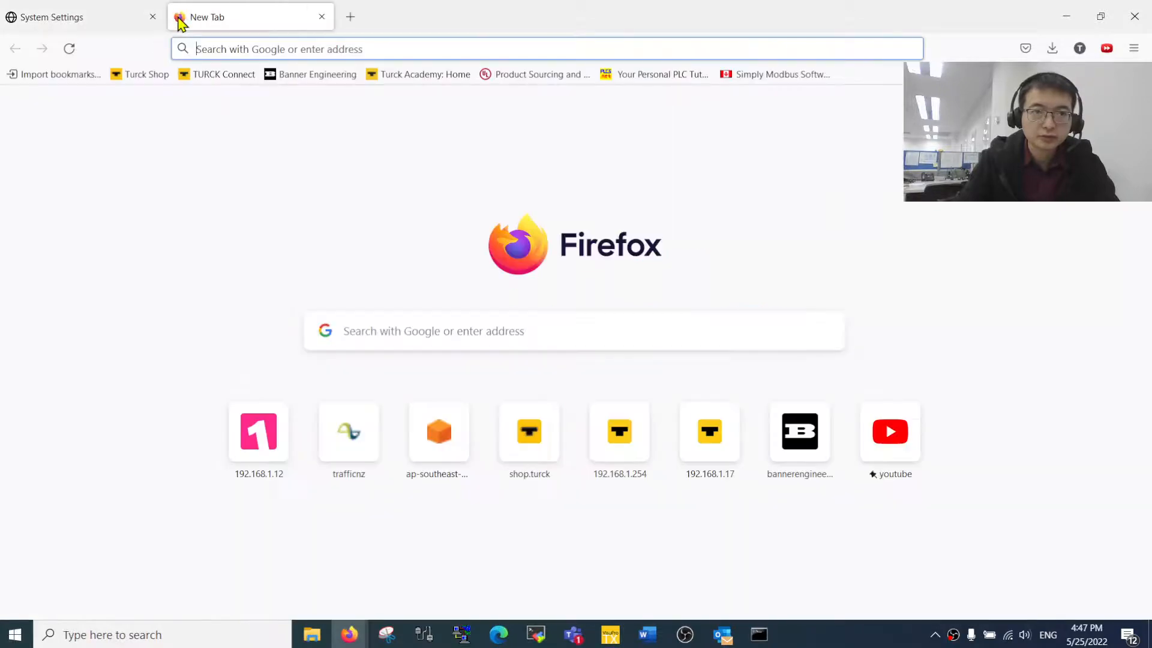
left_click(130, 21)
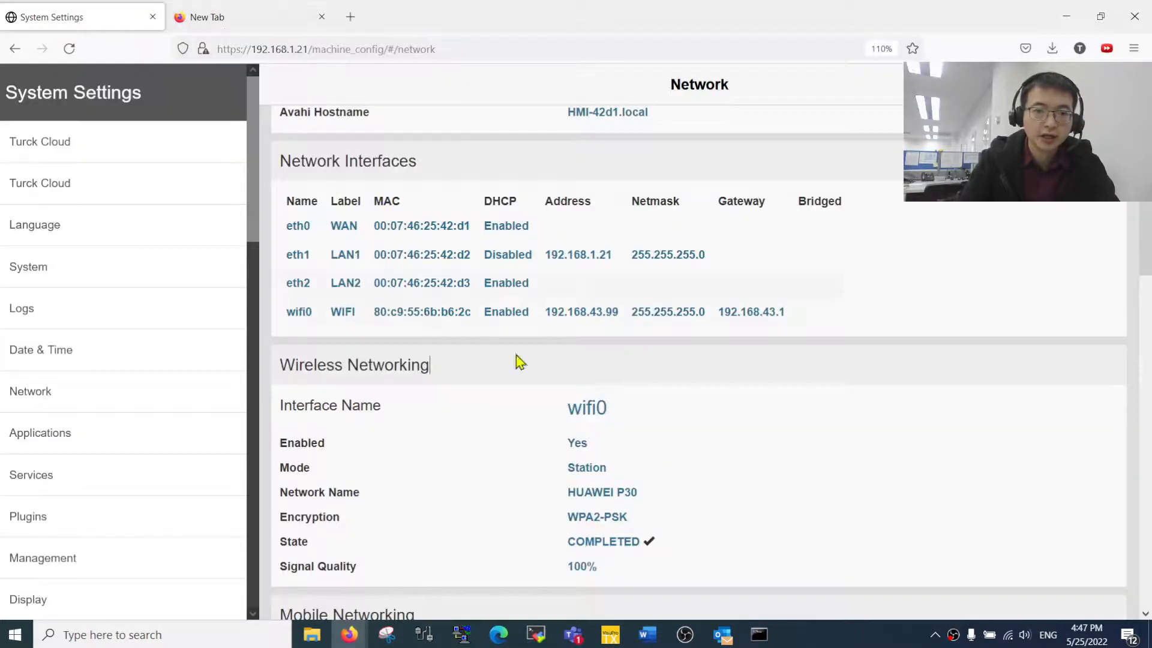
left_click(270, 16)
left_click(388, 46)
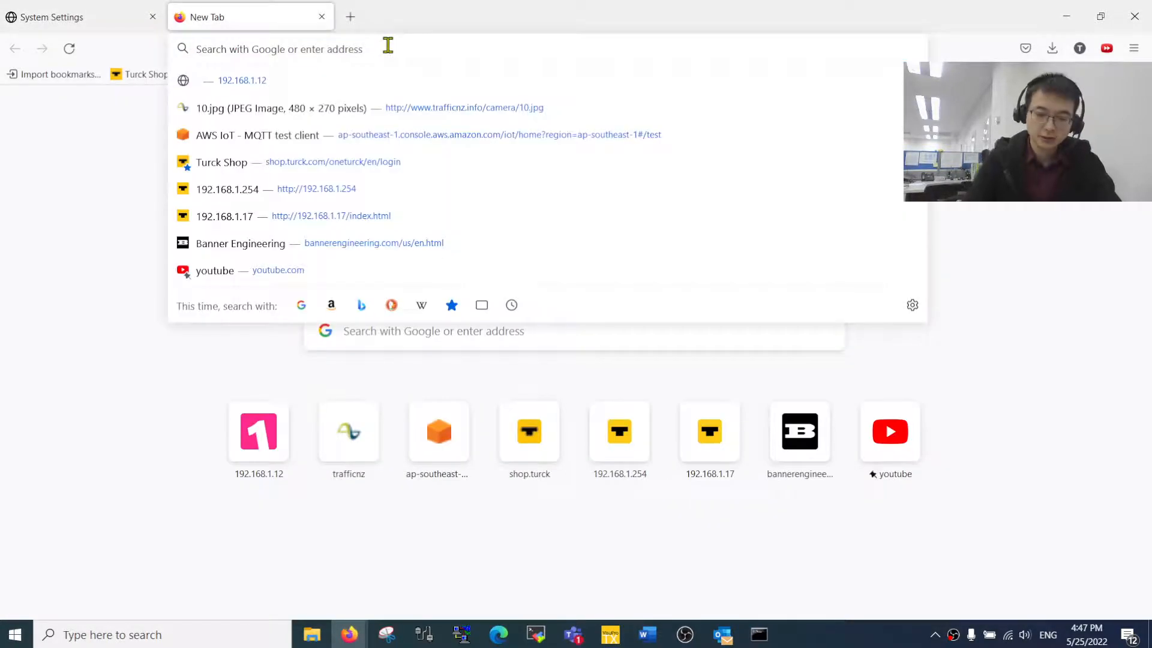
type("192.168.1.")
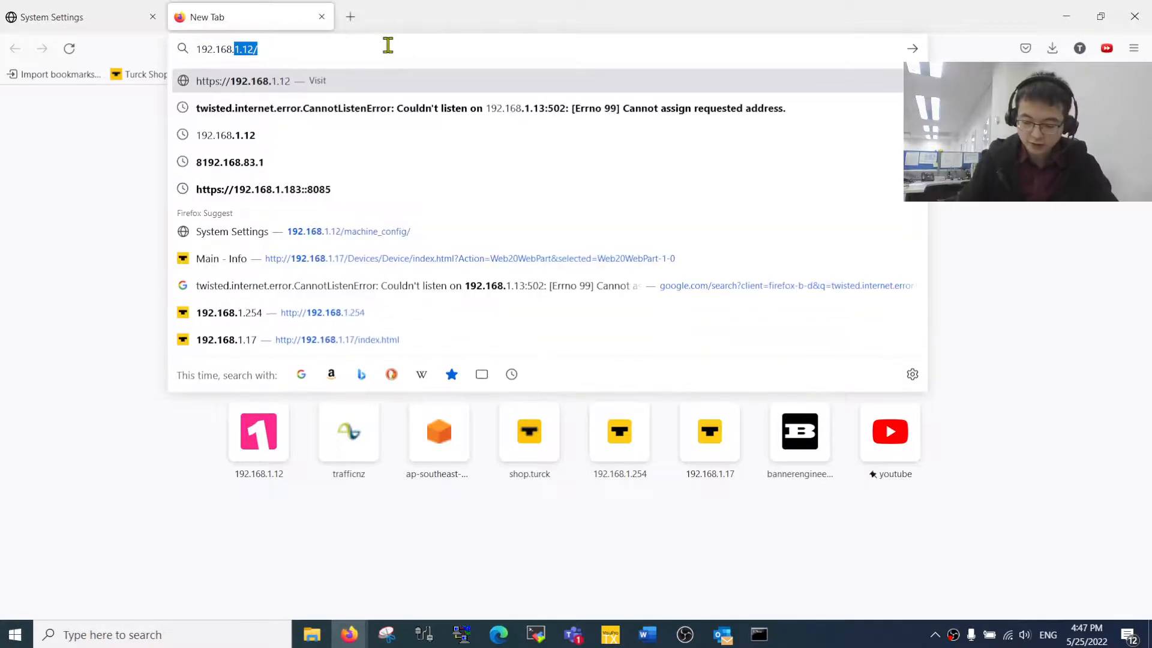
type("1")
key("BackSpace")
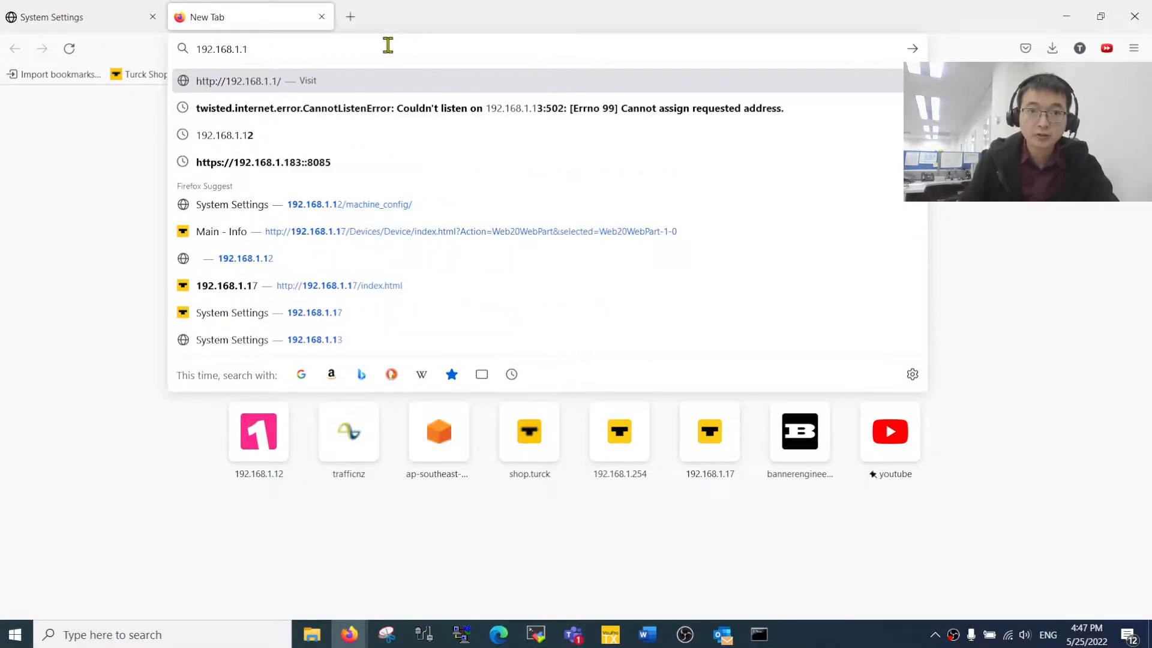
key("BackSpace")
type("21/")
key("Return")
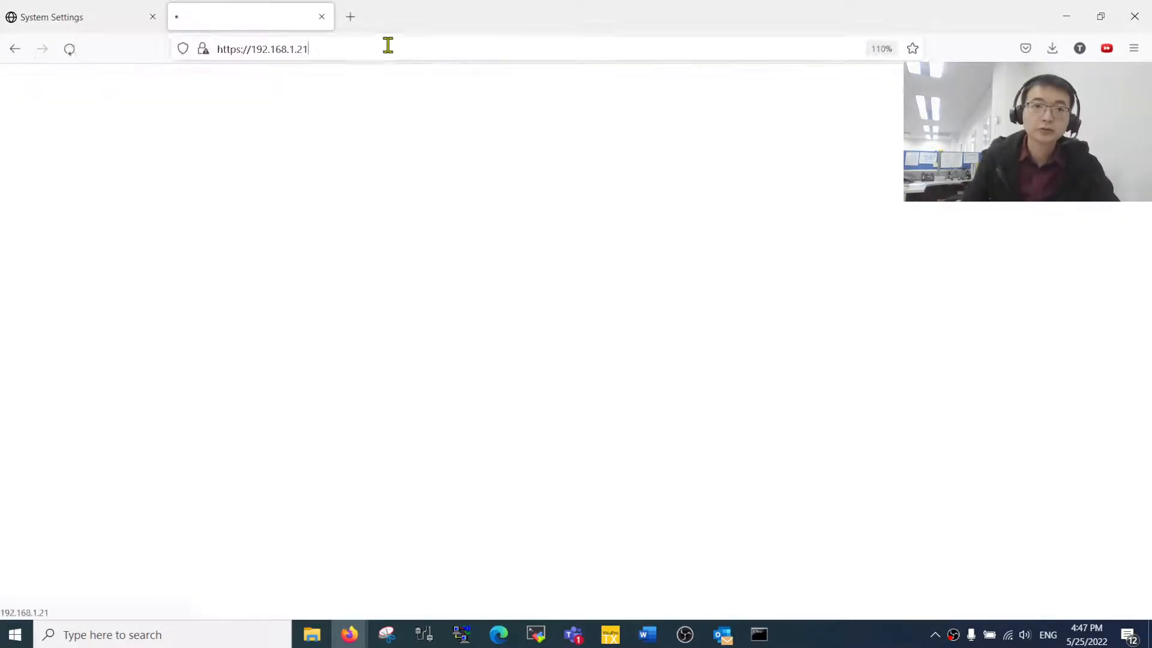
- Sign in with the HMI's username and password, declining to save the login in Firefox
left_click(571, 345)
type("ad")
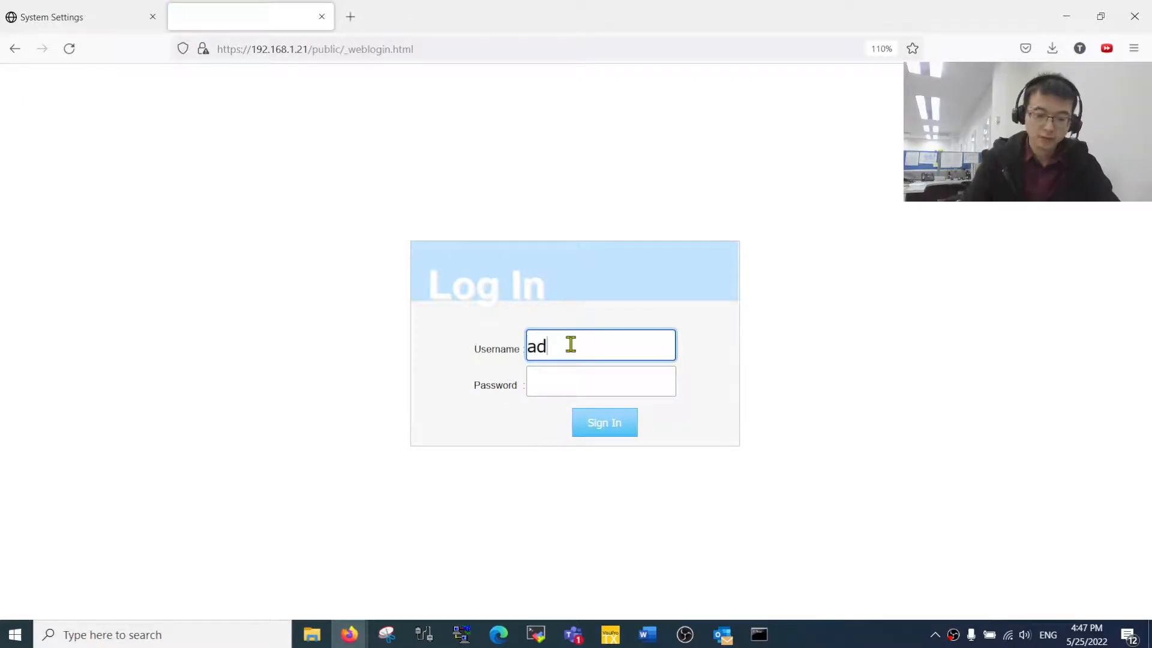
type("min")
key("Tab")
type("a")
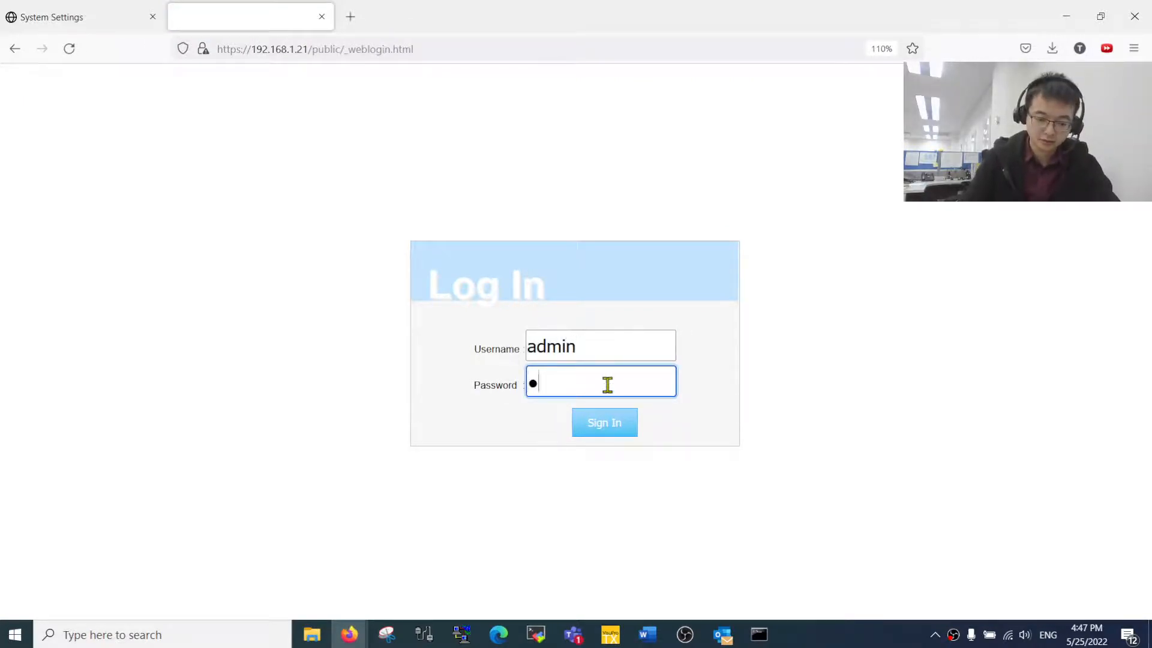
type("dmin")
key("Return")
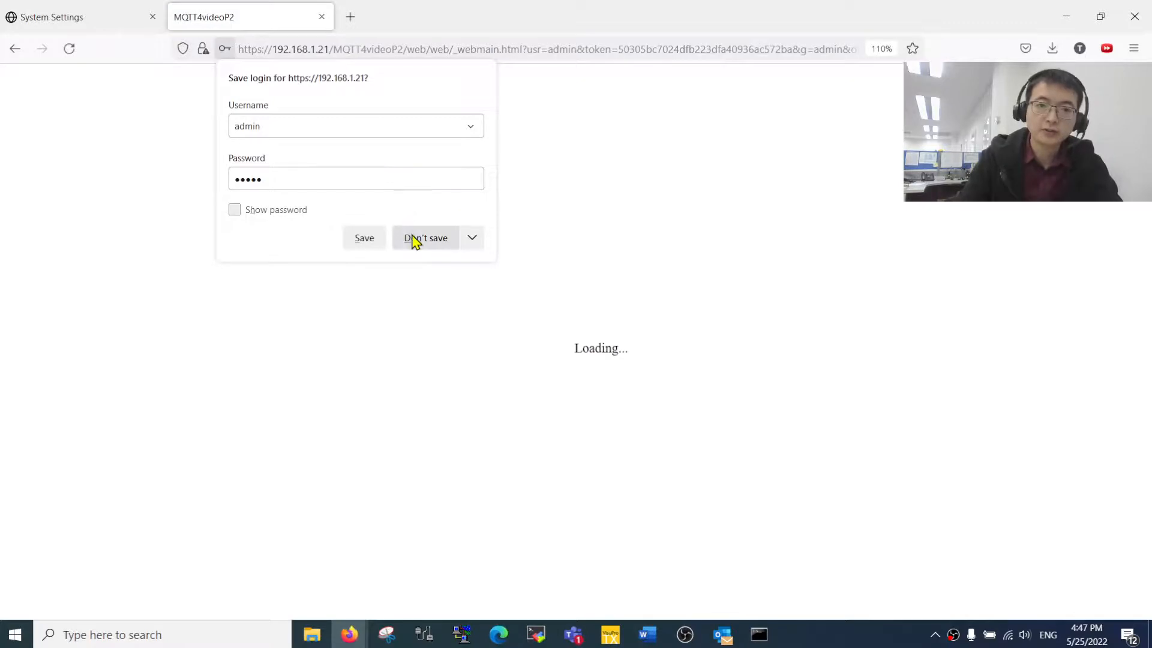
left_click(414, 240)
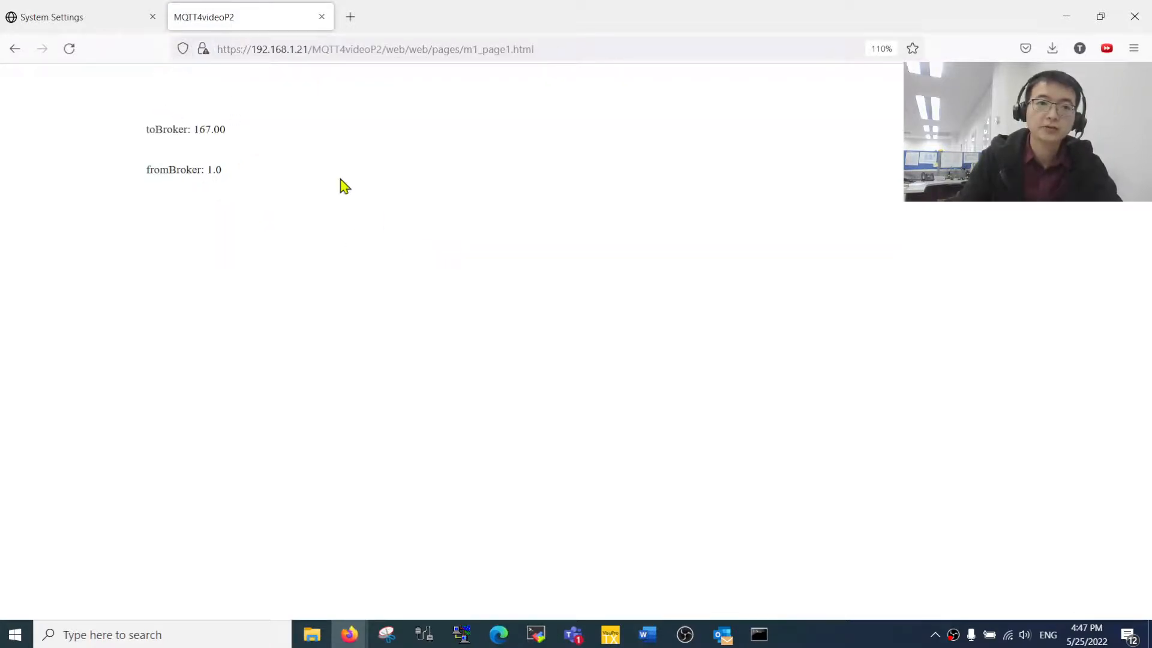
key("alt+Tab")
- Resize the AWS console window so the HMI values show alongside it
scroll(413, 366, "down", 4)
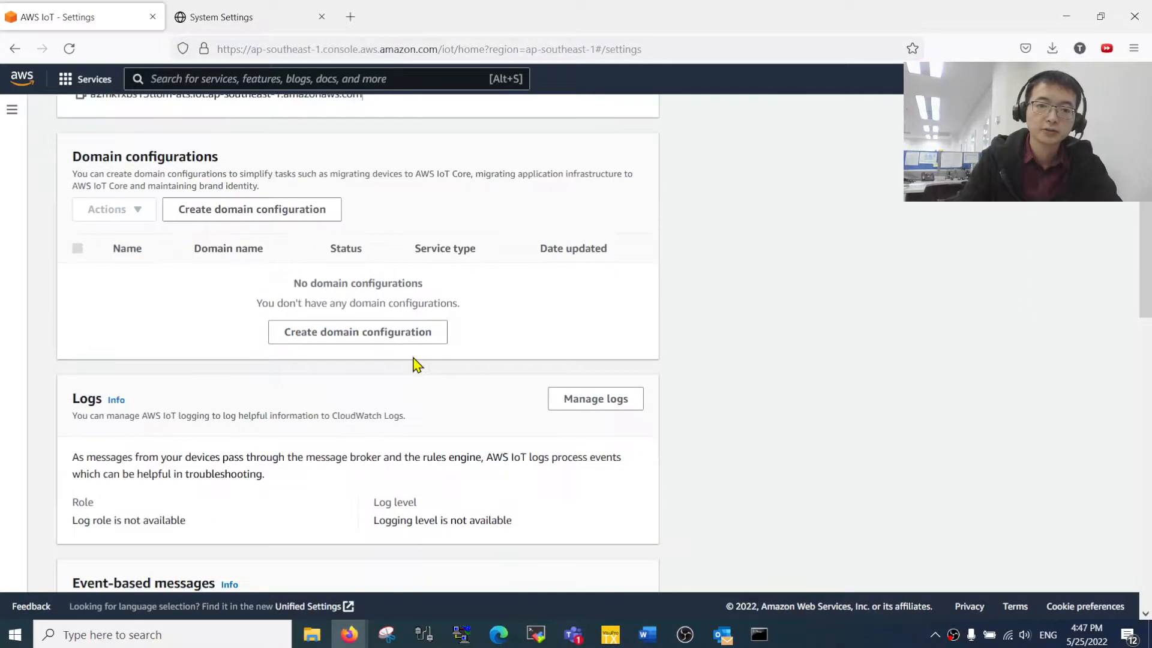
scroll(360, 324, "up", 4)
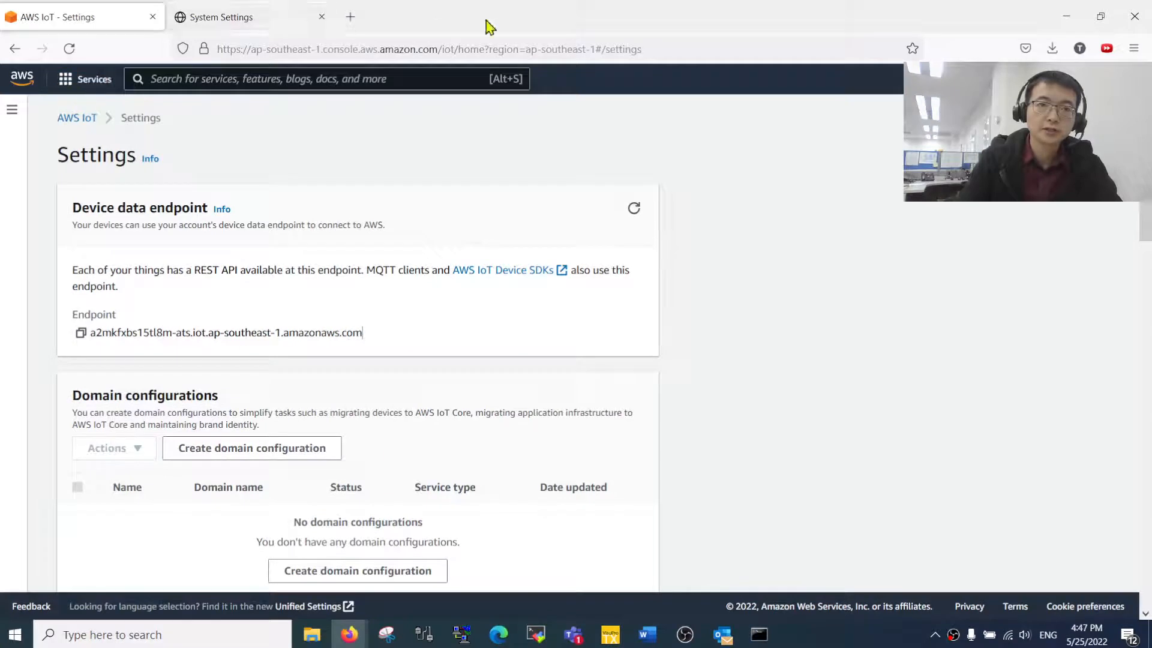
left_click_drag(486, 25, 719, 41)
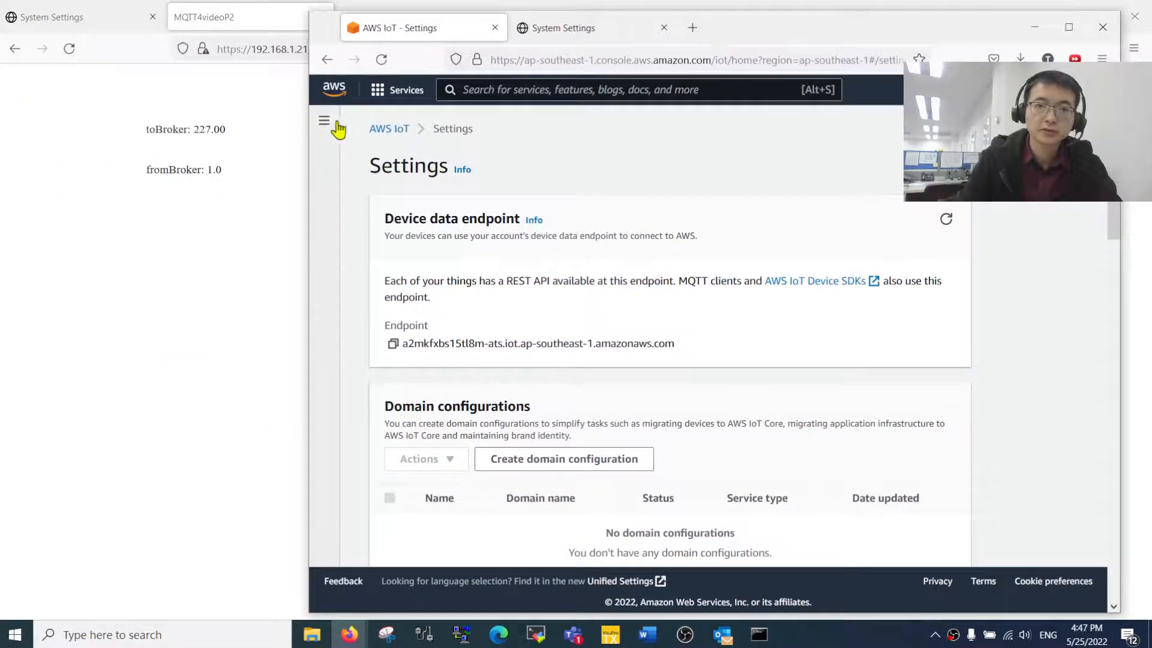
left_click_drag(309, 130, 398, 138)
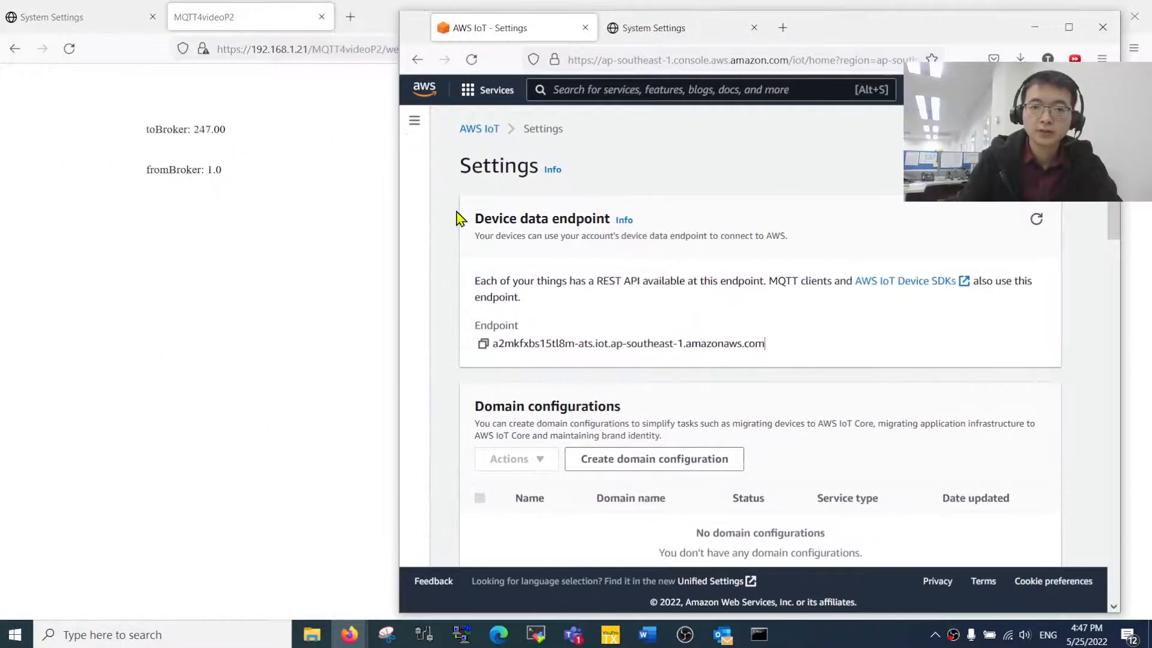
- Open the AWS IoT MQTT test client, ready to enter a topic filter
left_click(414, 121)
scroll(519, 510, "down", 5)
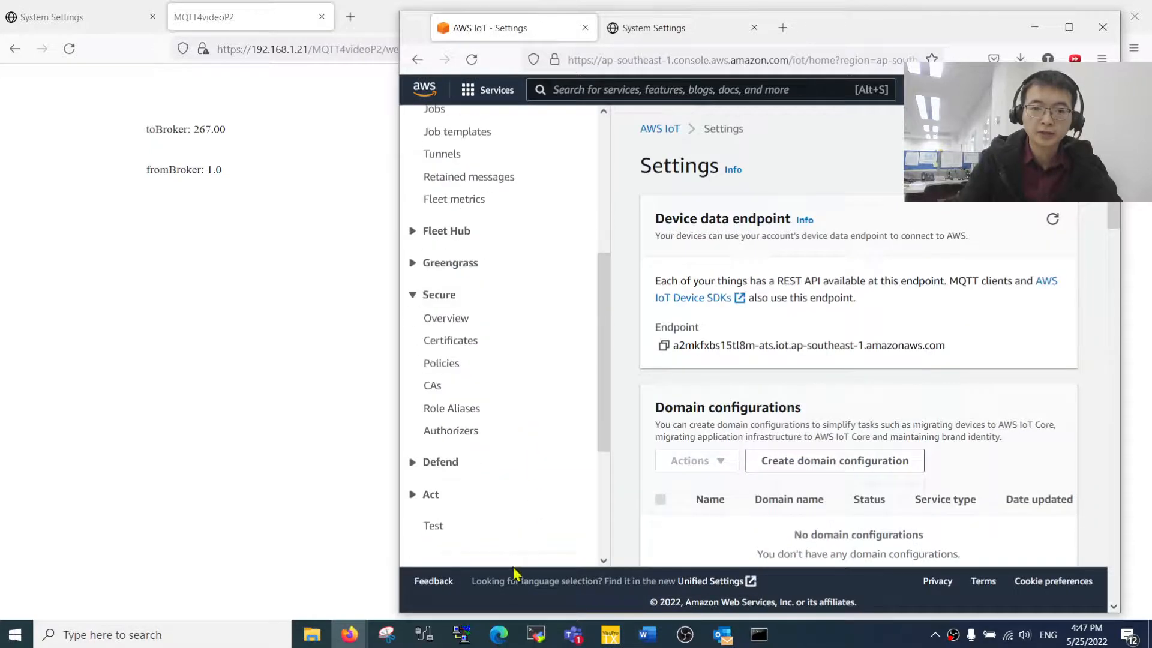
left_click(435, 529)
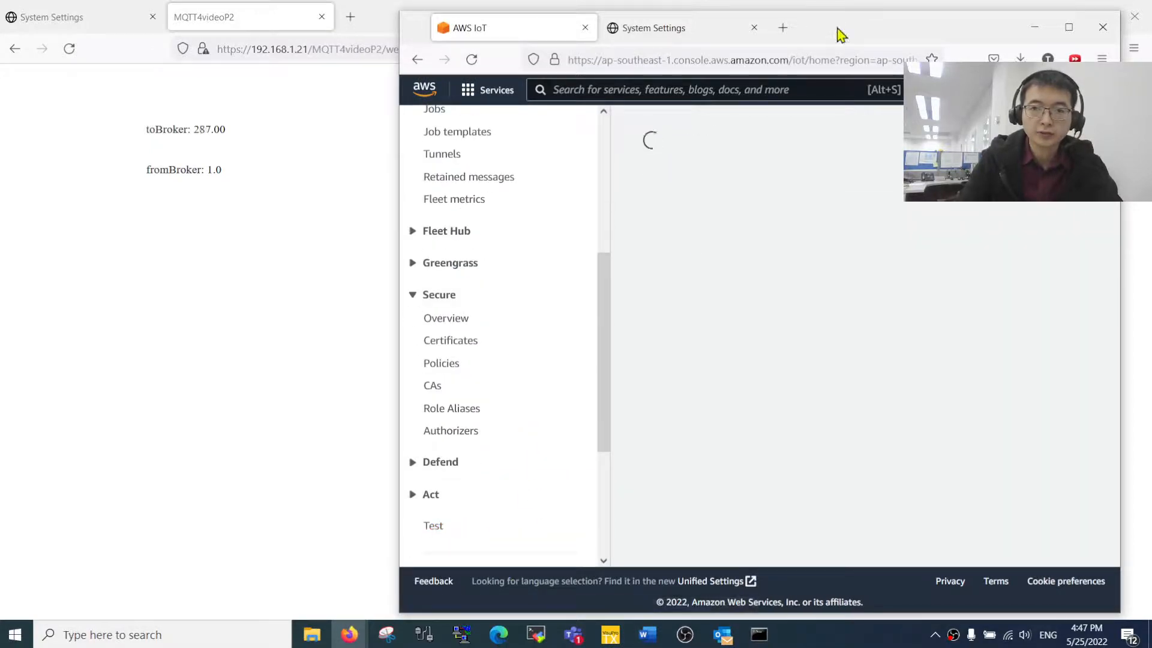
left_click_drag(840, 35, 743, 34)
scroll(817, 382, "down", 4)
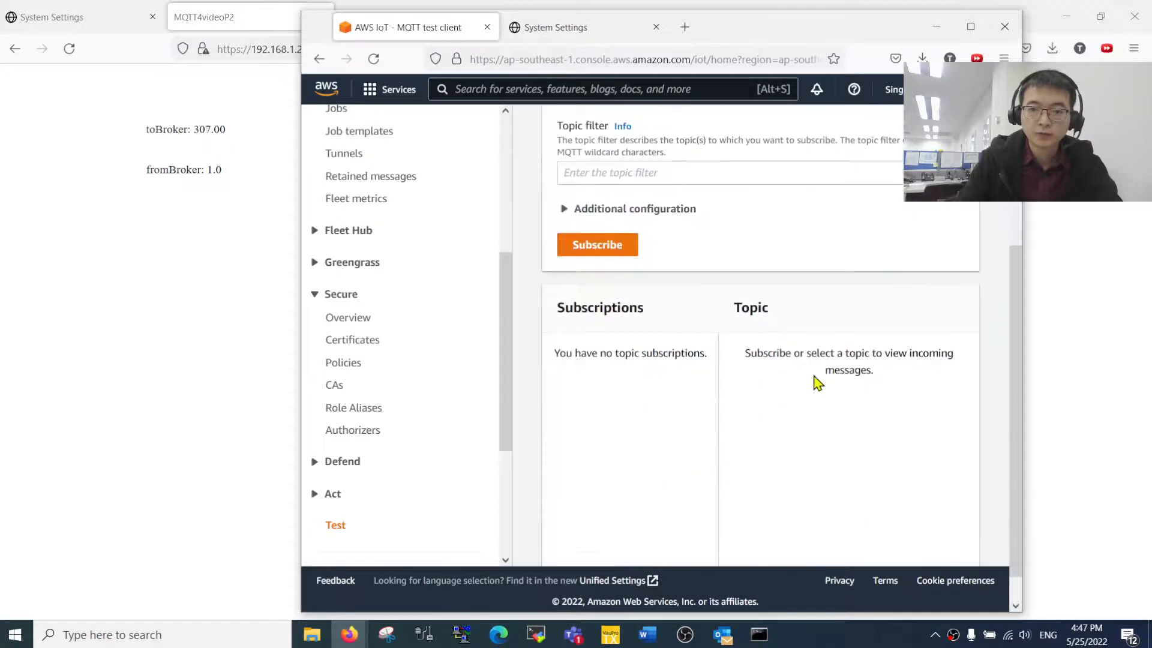
left_click(694, 174)
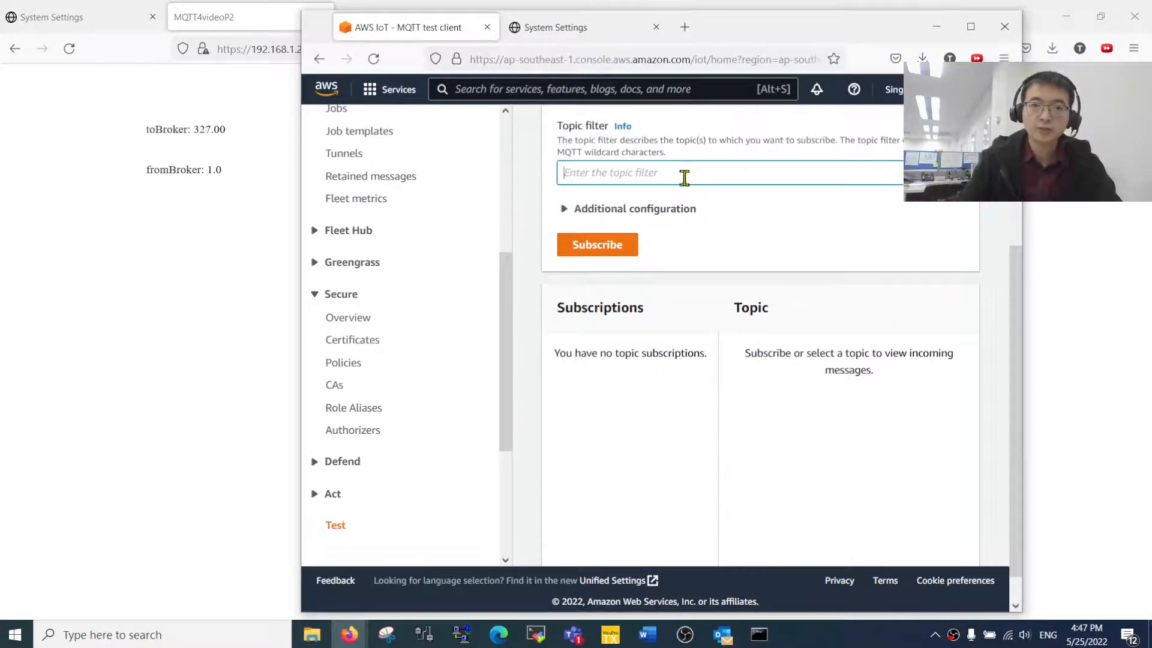
- Paste the HMI's ${clientId}/PublishTopic publish topic into the topic filter
scroll(680, 180, "up", 2)
key("alt+Tab")
key("alt+Tab")
key("alt+Tab")
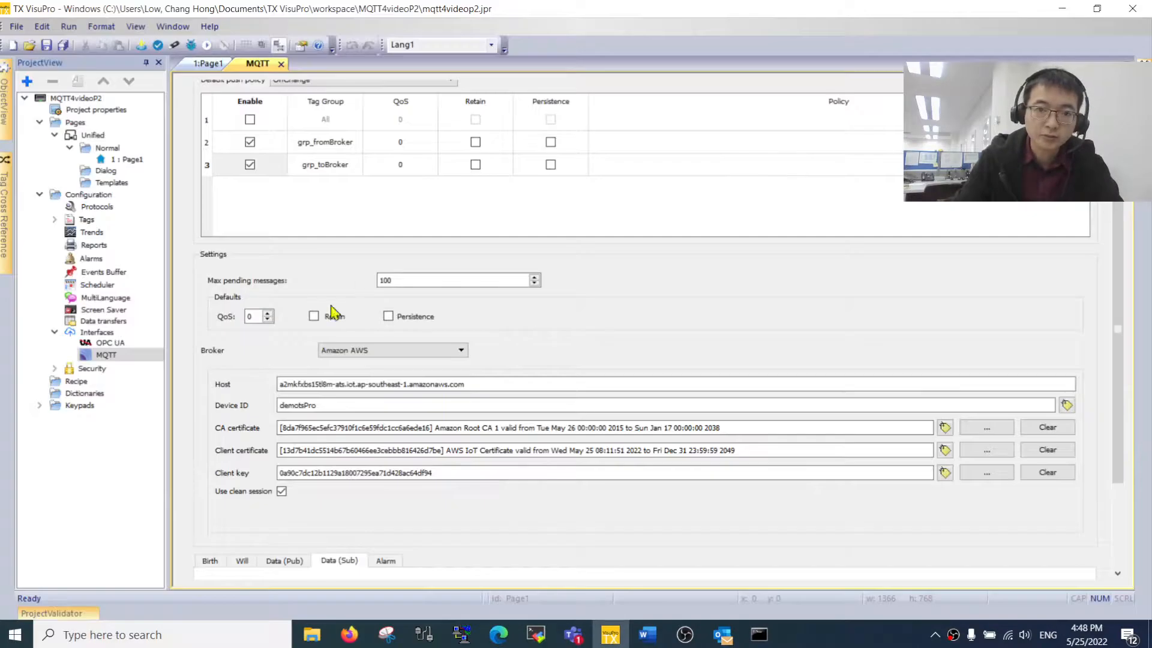
double_click(308, 405)
key("alt+Tab")
left_click(633, 248)
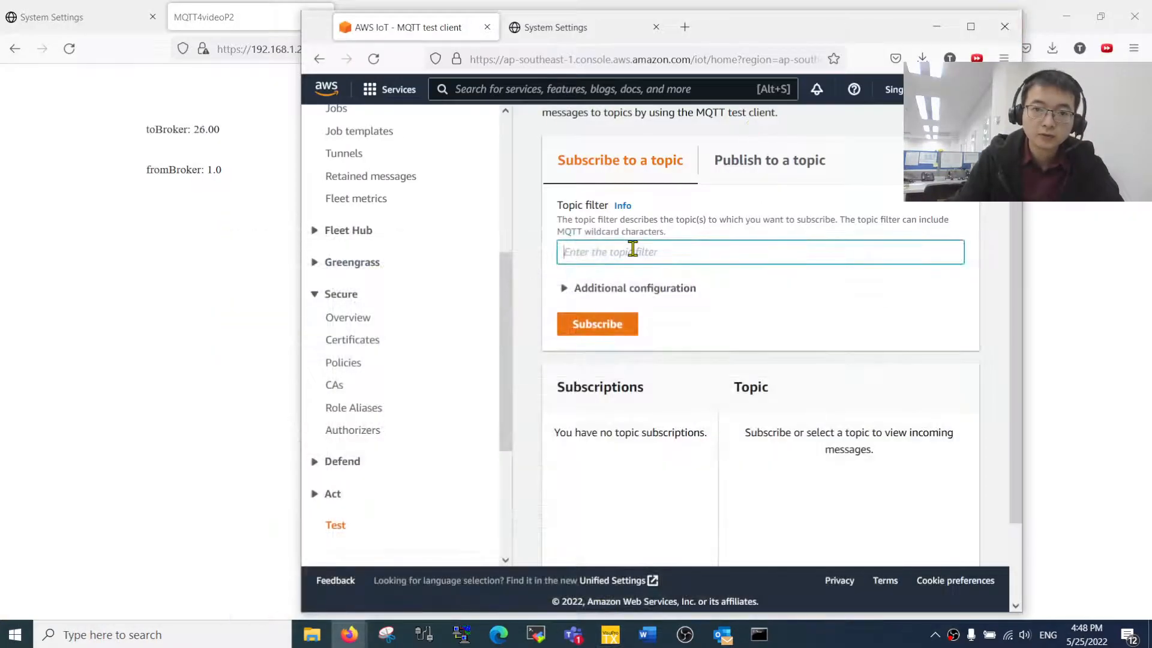
type("${clientId}/PublishTopic")
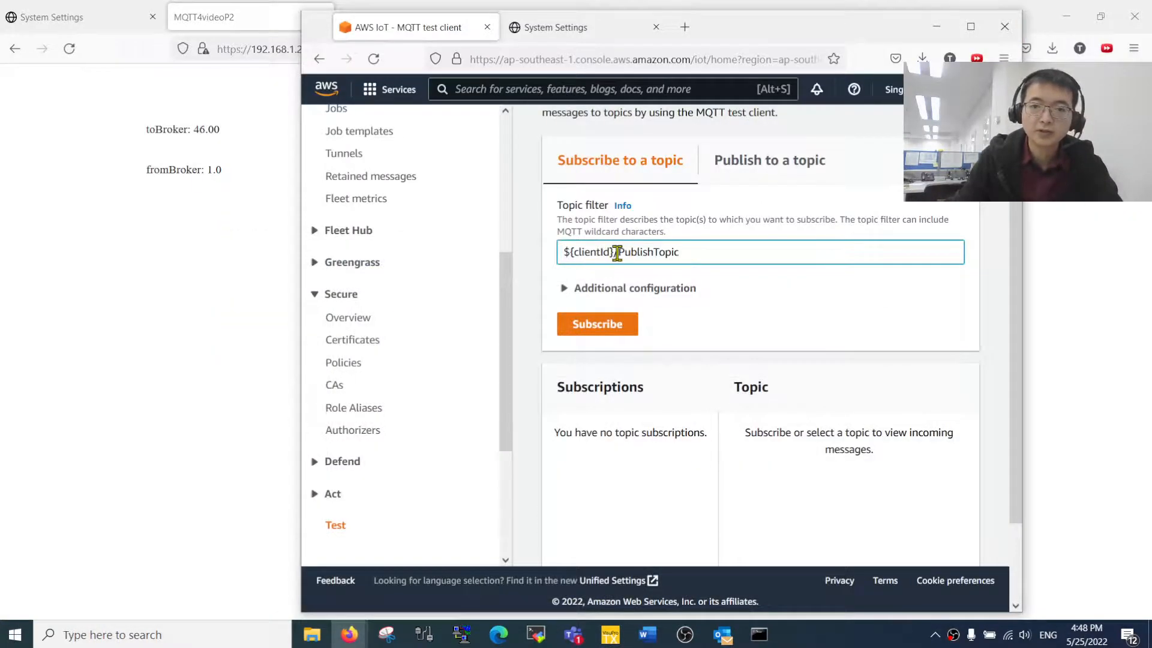
- Replace ${clientId} with the Device ID demotsPro, giving demotsPro/PublishTopic
key("alt+Tab")
double_click(334, 405)
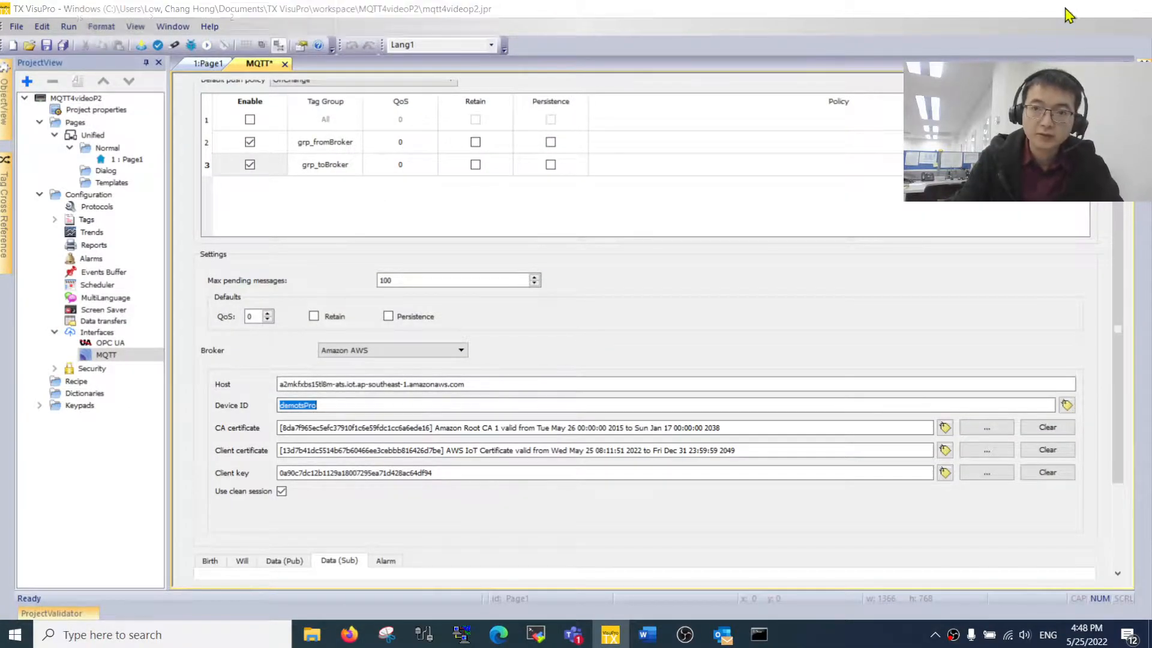
key("alt+Tab")
left_click_drag(615, 251, 539, 259)
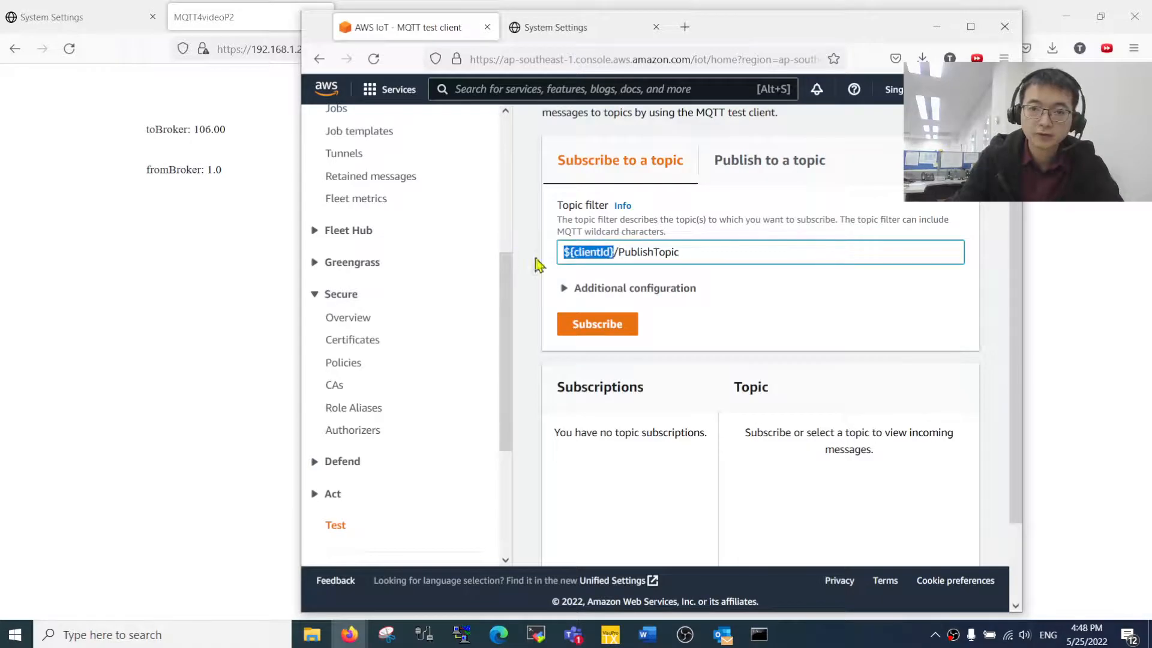
type("${clientId}/PublishTopic")
key("ctrl+z")
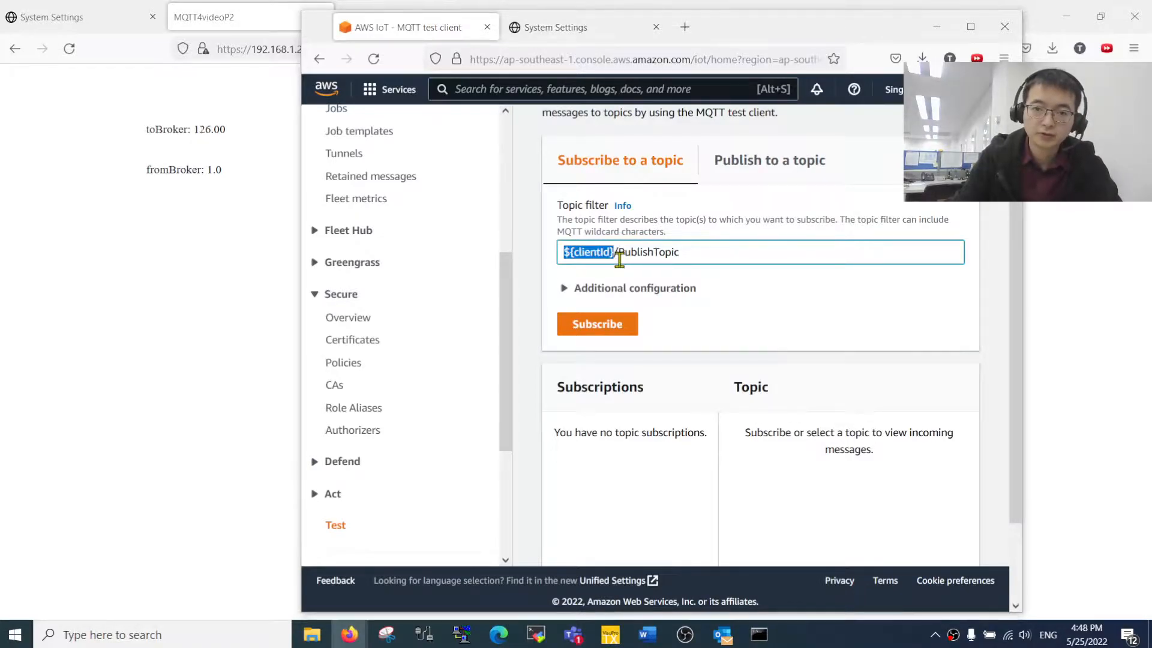
key("alt+Tab")
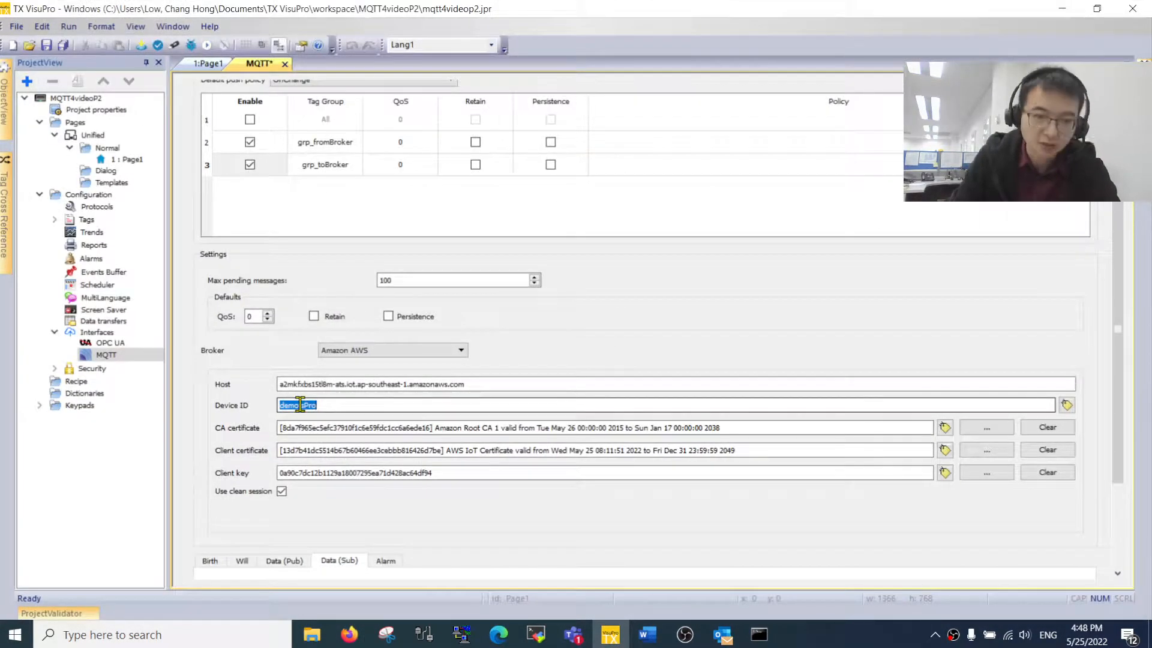
key("alt+Tab")
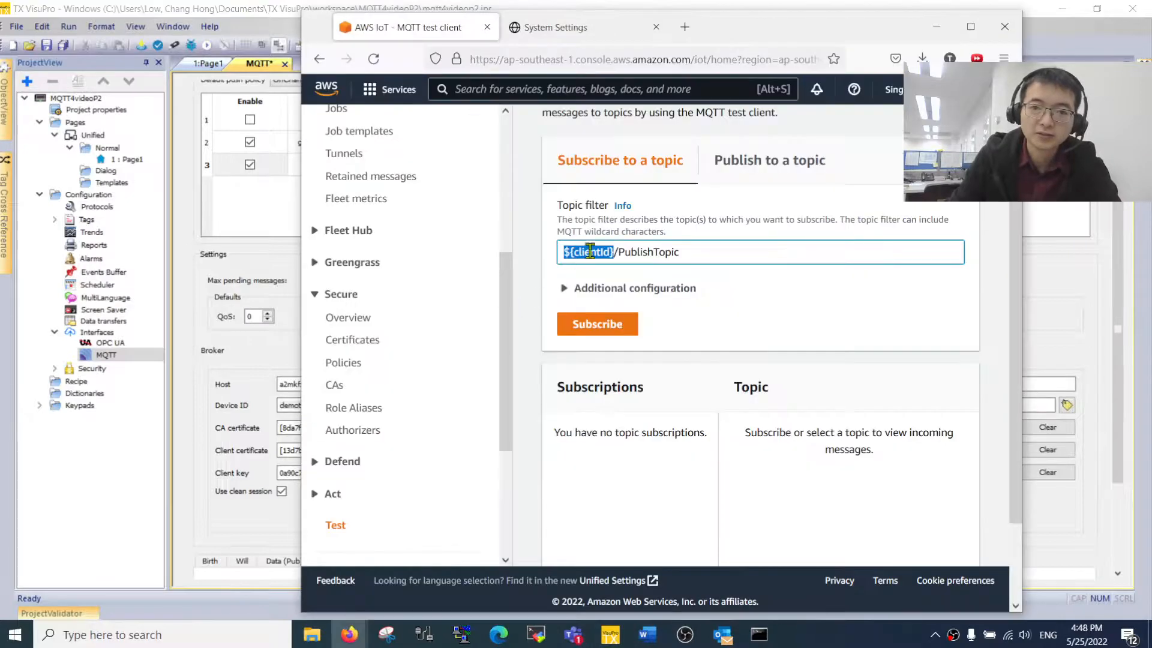
type("${clientId}/PublishTopic")
key("ctrl+z")
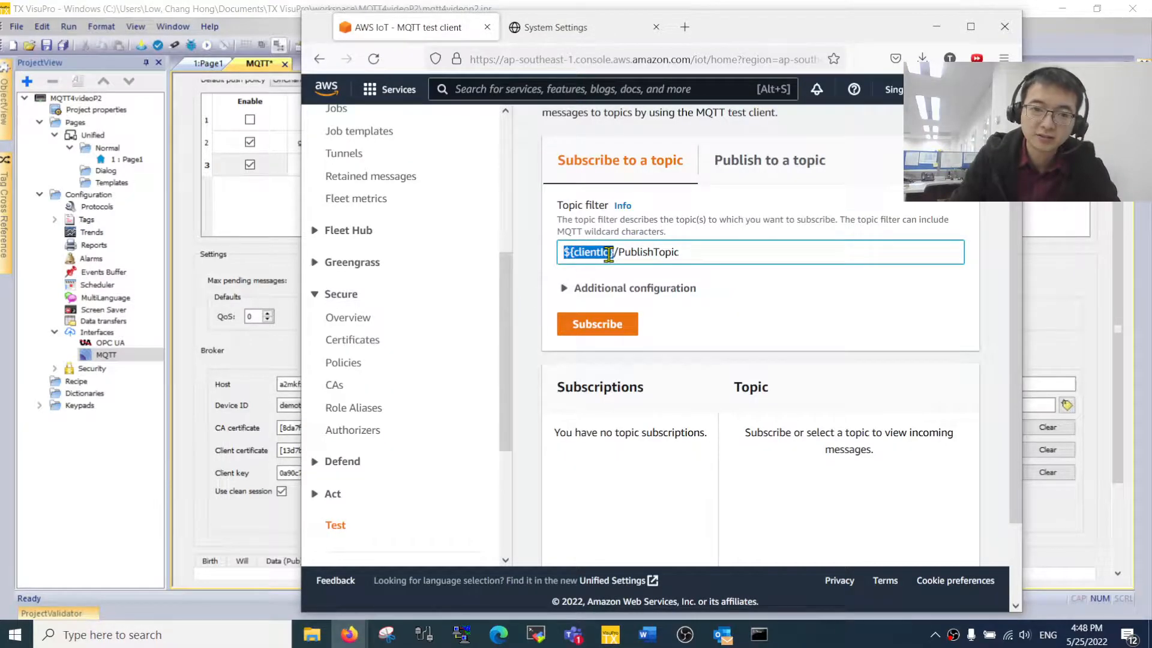
left_click_drag(713, 35, 789, 37)
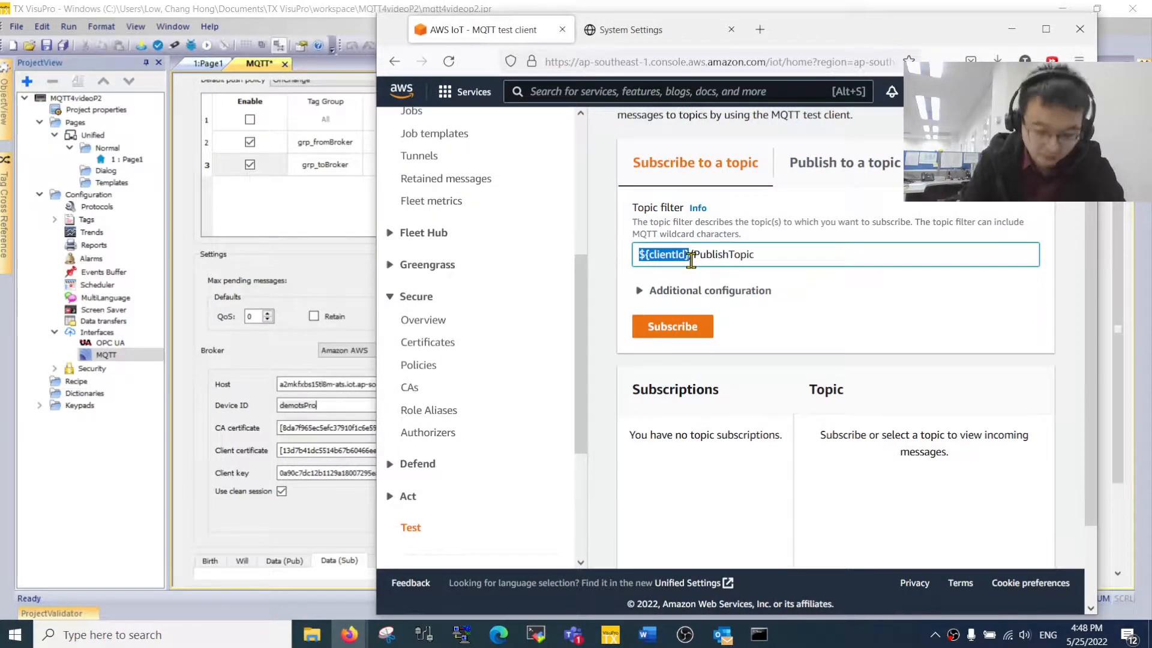
type("demots")
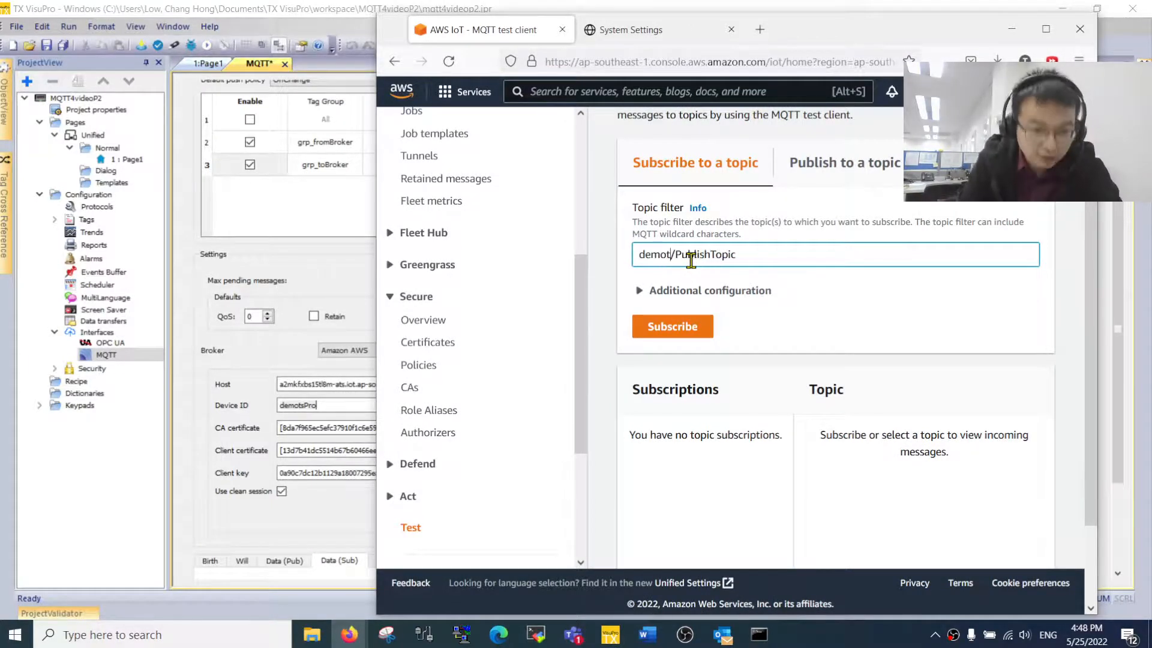
type("Pro")
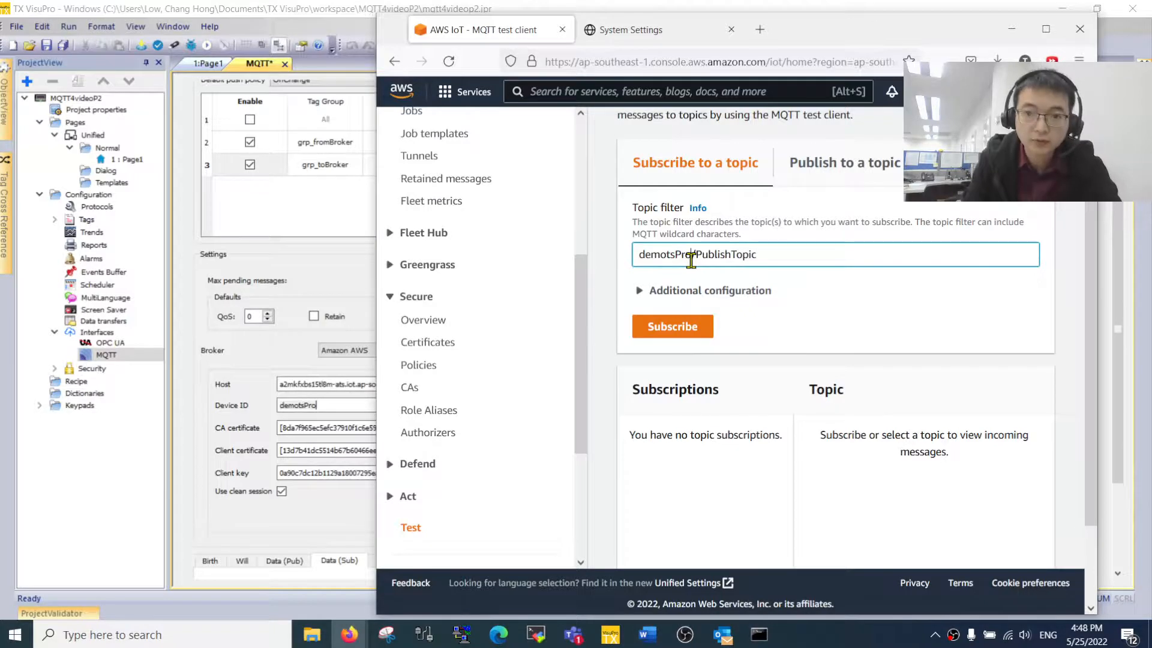
- Subscribe to demotsPro/PublishTopic and scroll through the incoming toBroker messages
left_click(676, 329)
scroll(789, 419, "down", 4)
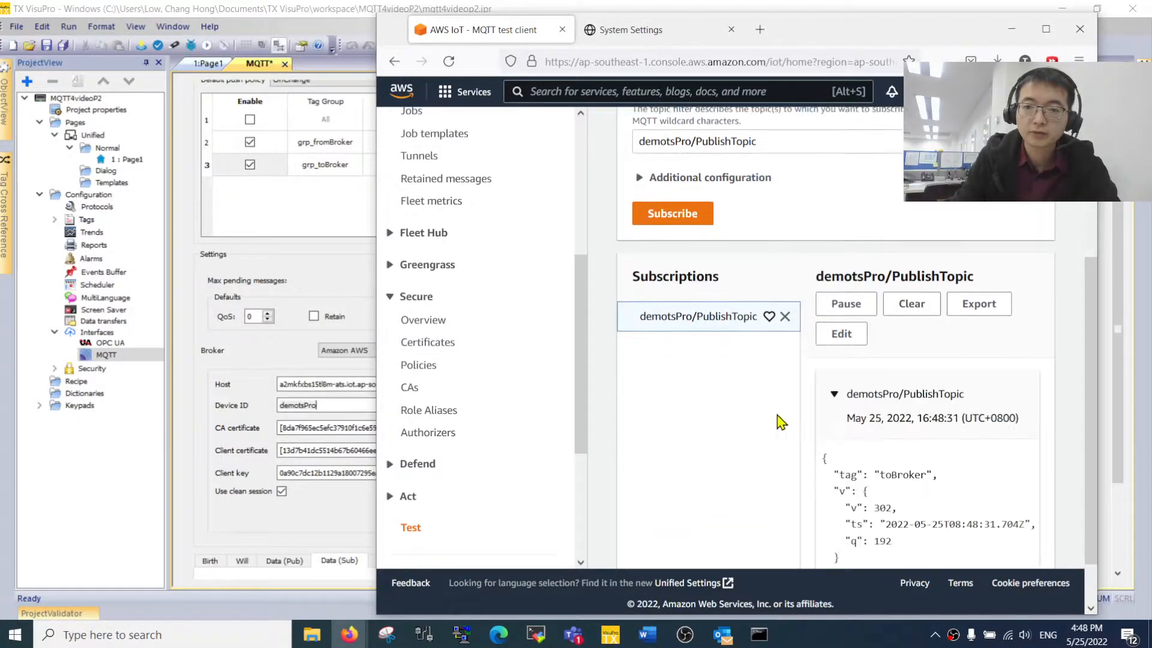
scroll(884, 465, "down", 5)
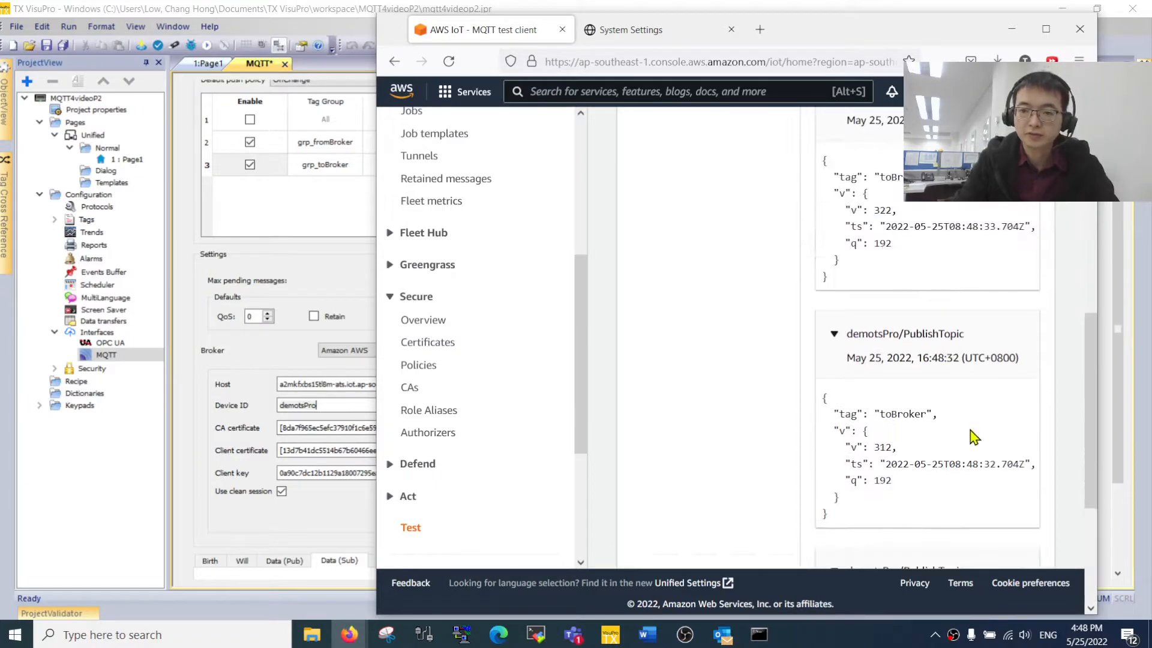
scroll(945, 354, "up", 10)
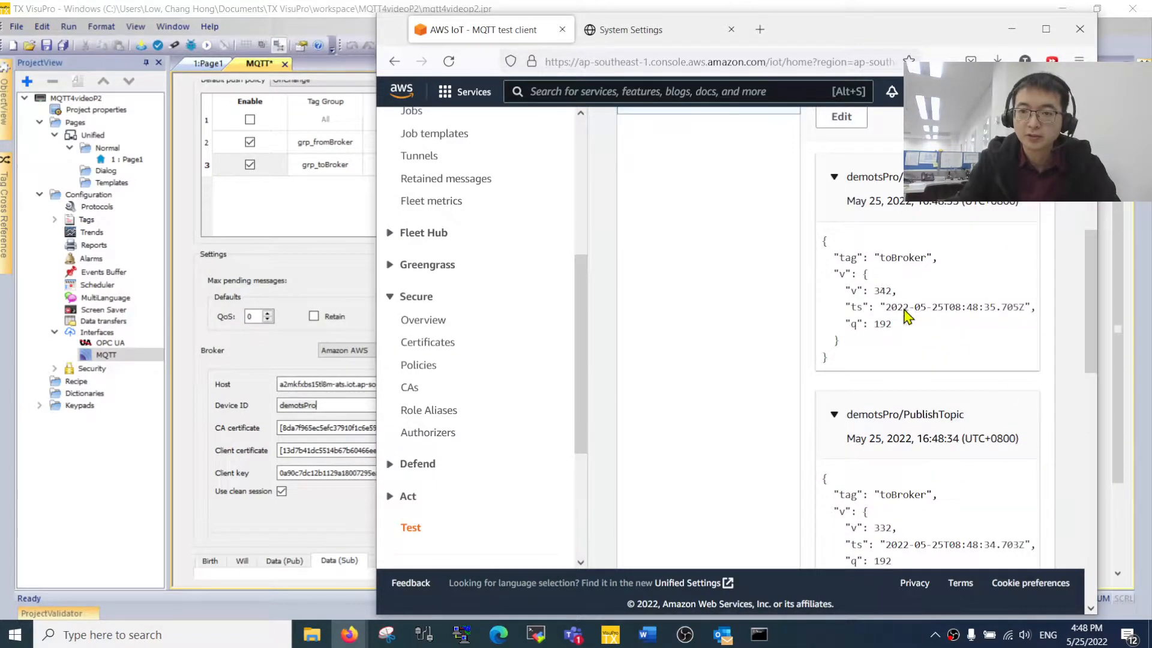
scroll(918, 318, "up", 6)
scroll(874, 488, "down", 2)
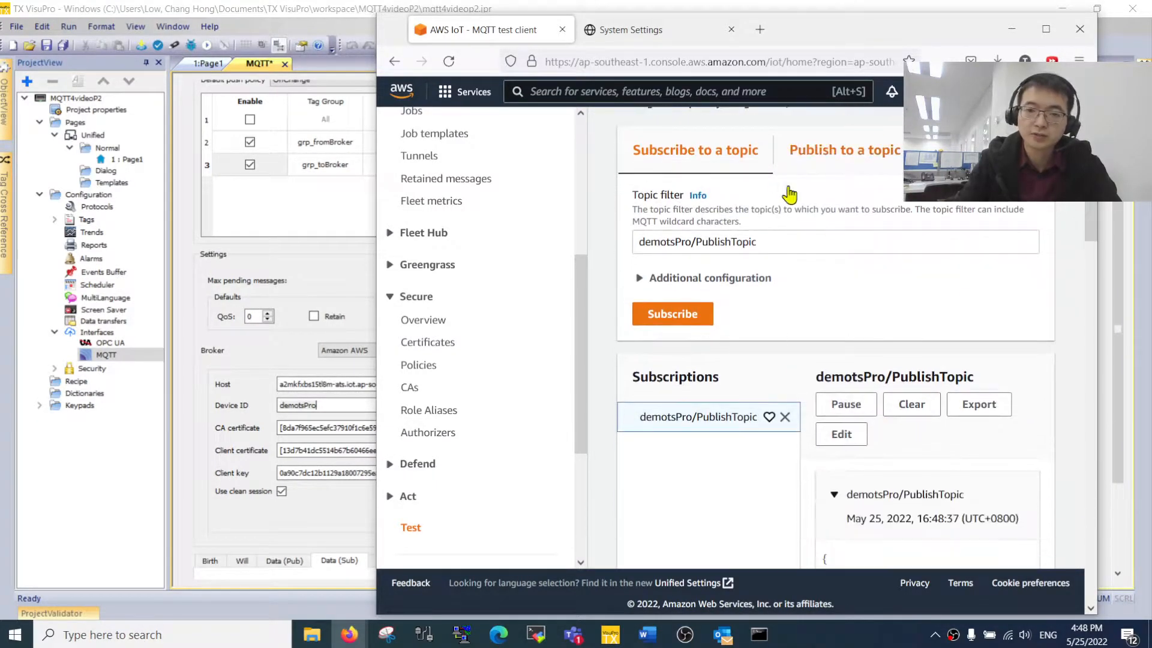
- Arrange the windows and compare message values with the HMI's toBroker counter, reaching 241
left_click_drag(840, 36, 656, 36)
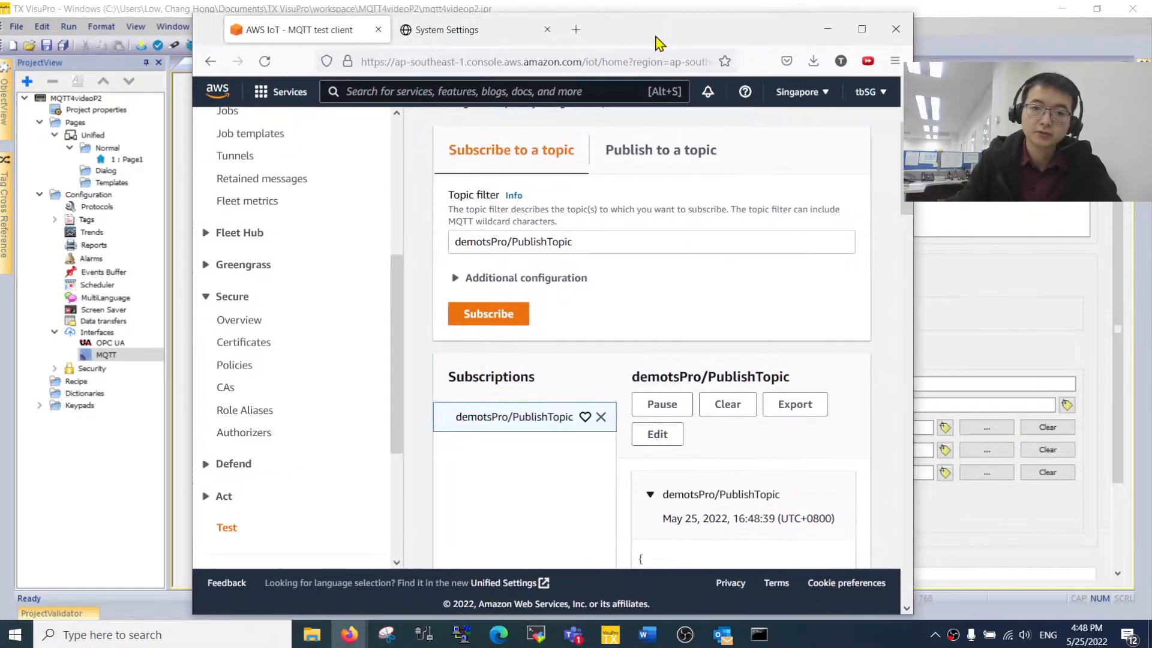
left_click(862, 29)
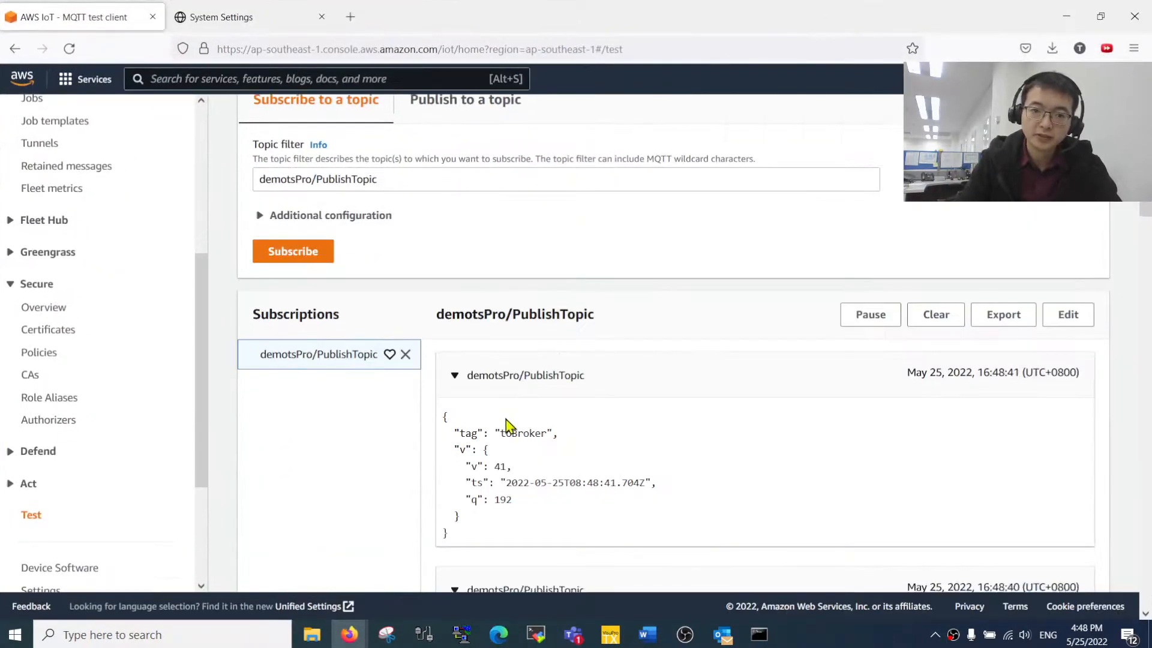
scroll(679, 361, "down", 4)
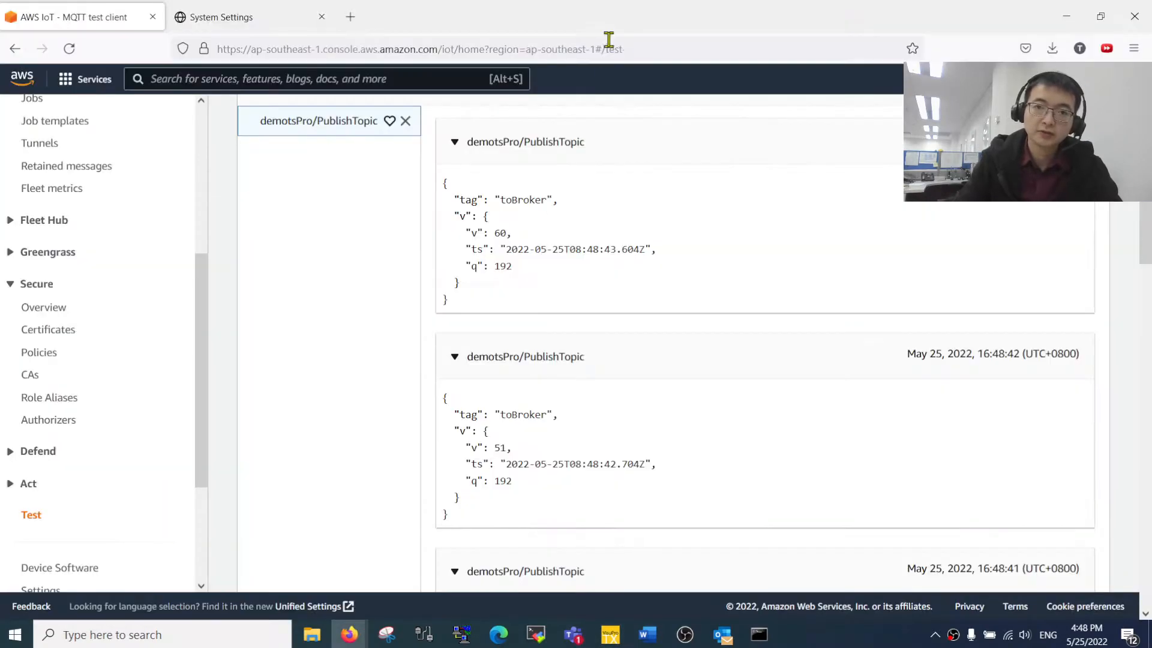
mouse_move(613, 24)
left_mouse_down()
mouse_move(658, 28)
mouse_move(596, 37)
left_mouse_up()
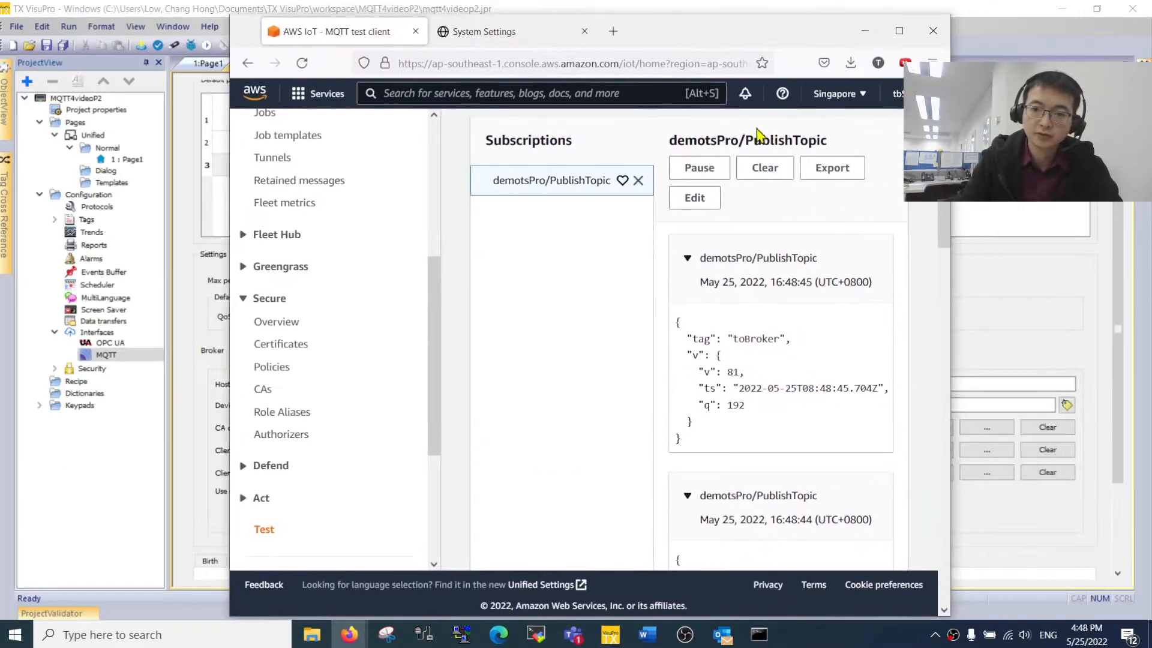
left_click_drag(950, 135, 1098, 135)
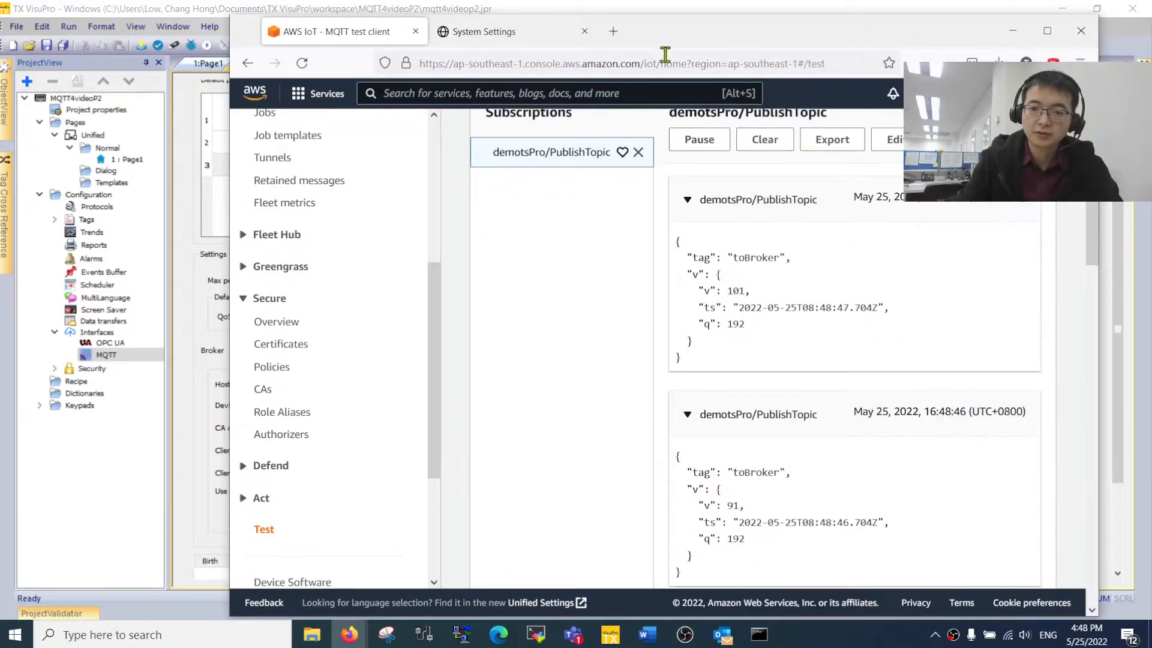
key("alt+Tab")
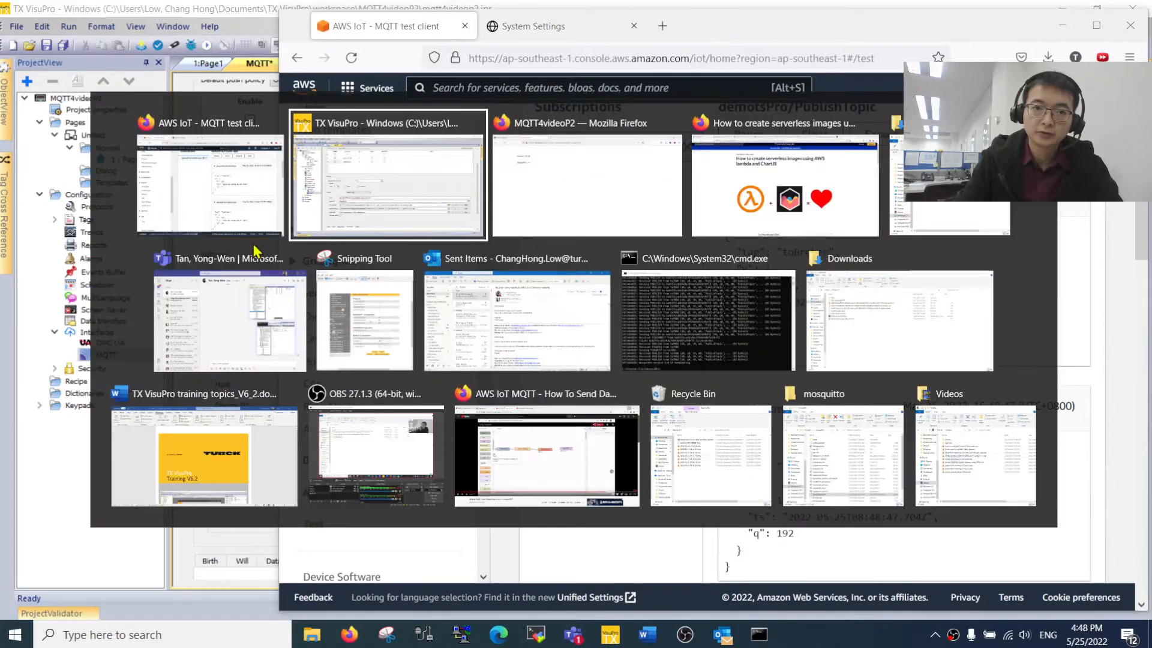
left_click(570, 205)
key("alt+Tab")
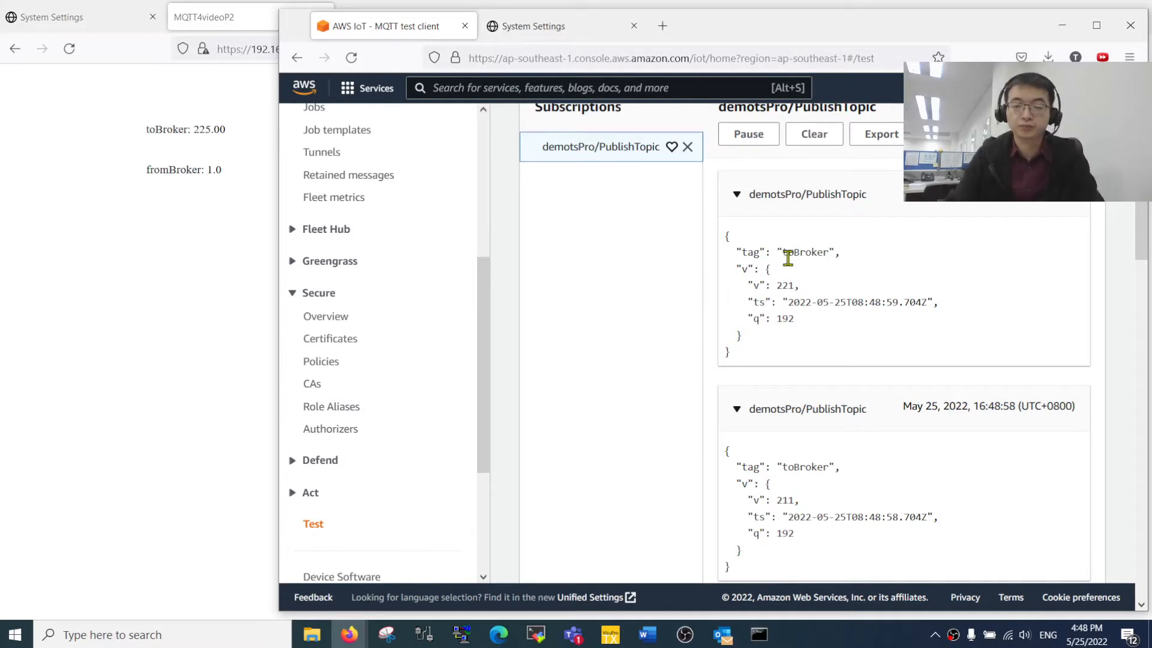
scroll(918, 312, "up", 3)
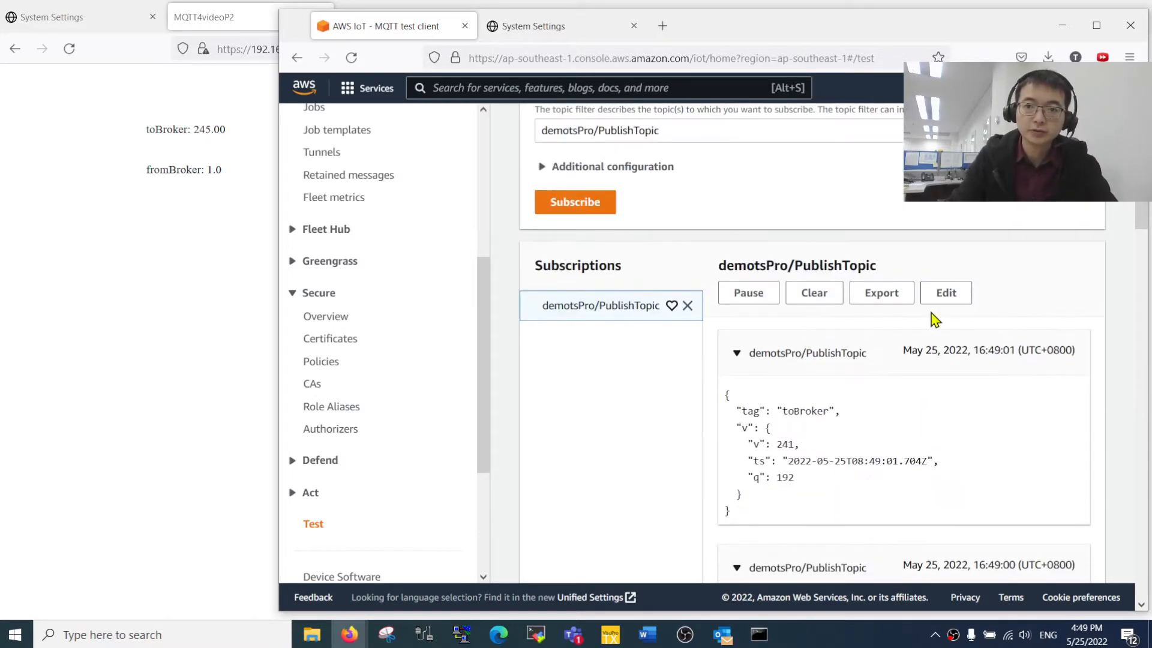